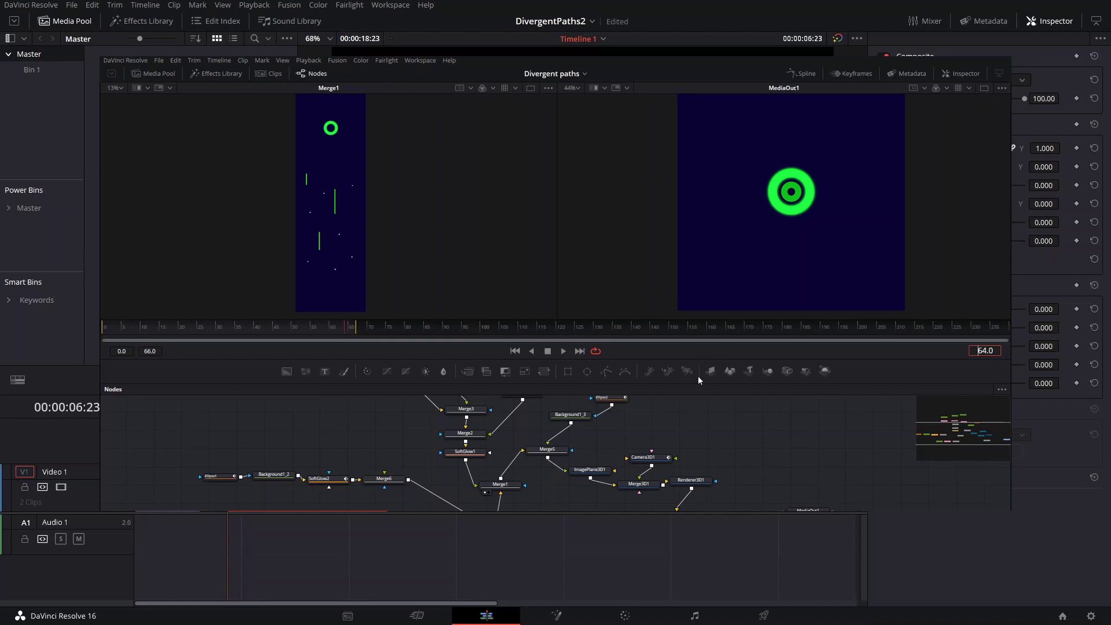
- Play back the finished example and existing path animation, returning the playhead to the start of the Fusion Composition clip
key("space")
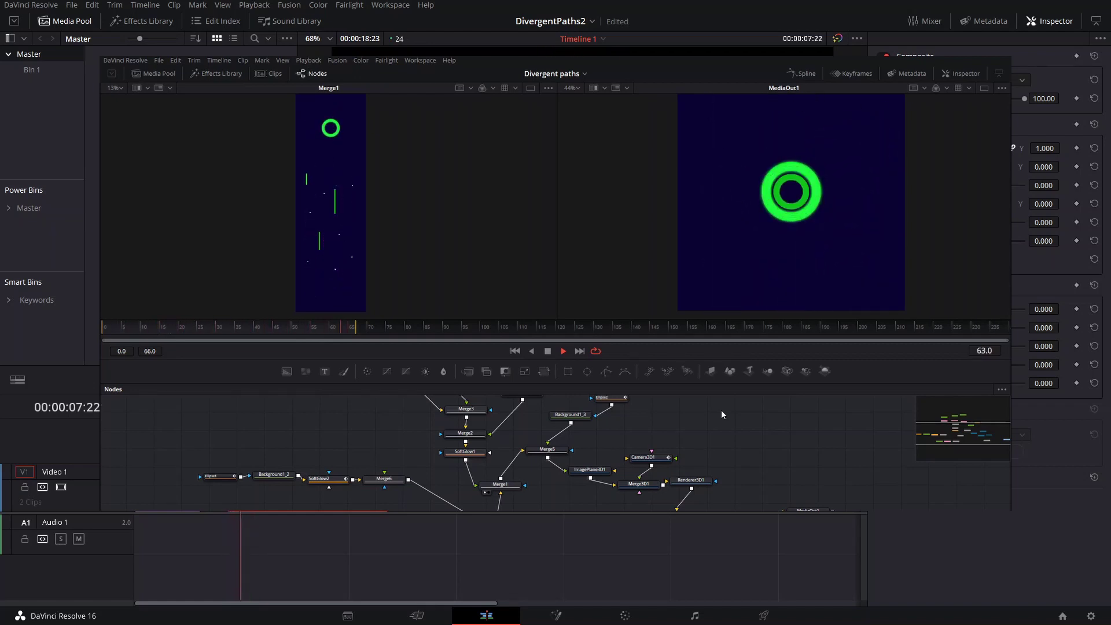
key("space")
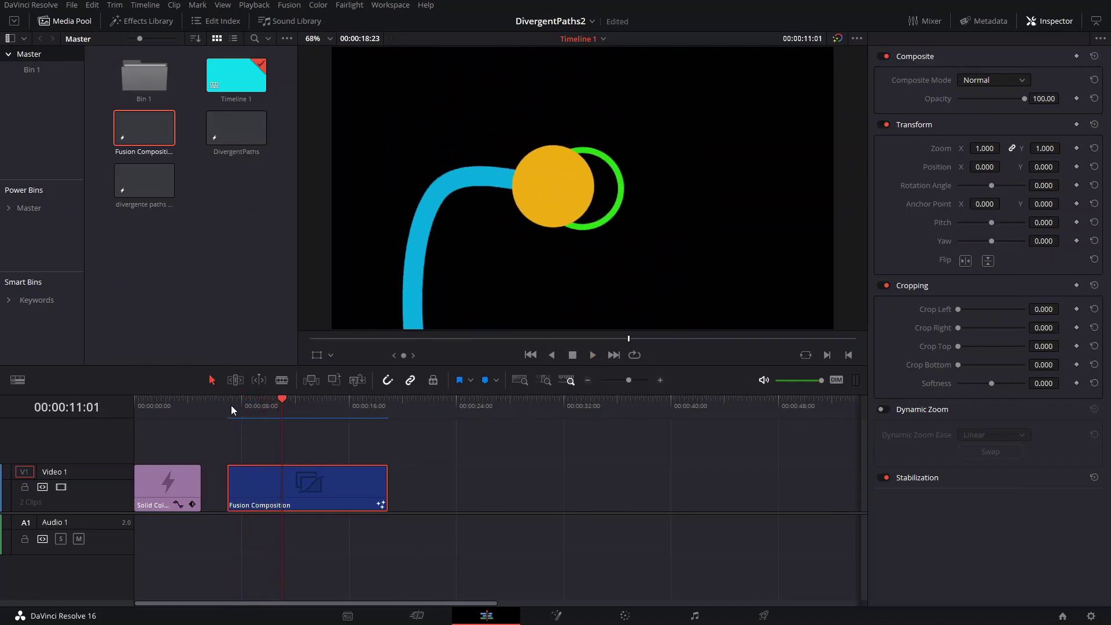
key("space")
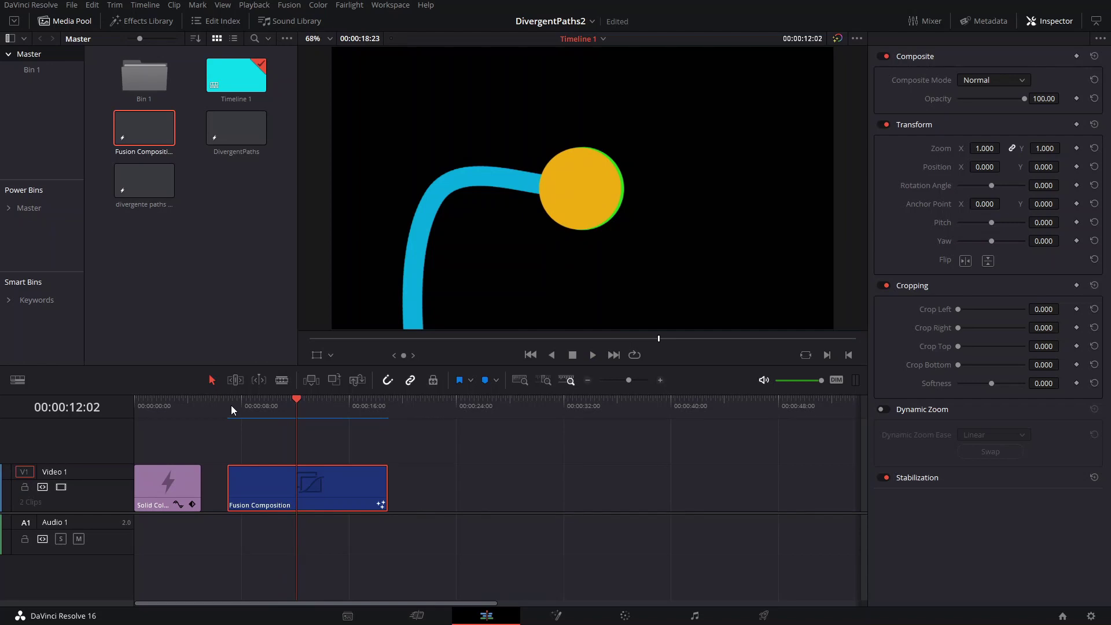
left_click(230, 405)
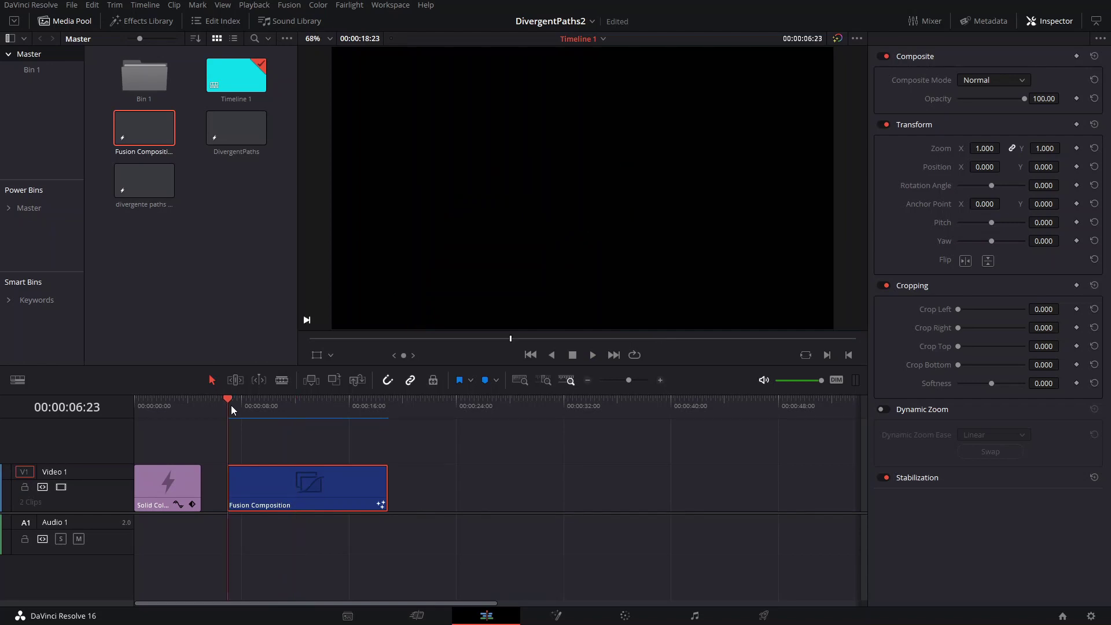
- Check the timeline resolution in the project settings, leaving the settings as they are
right_click(254, 238)
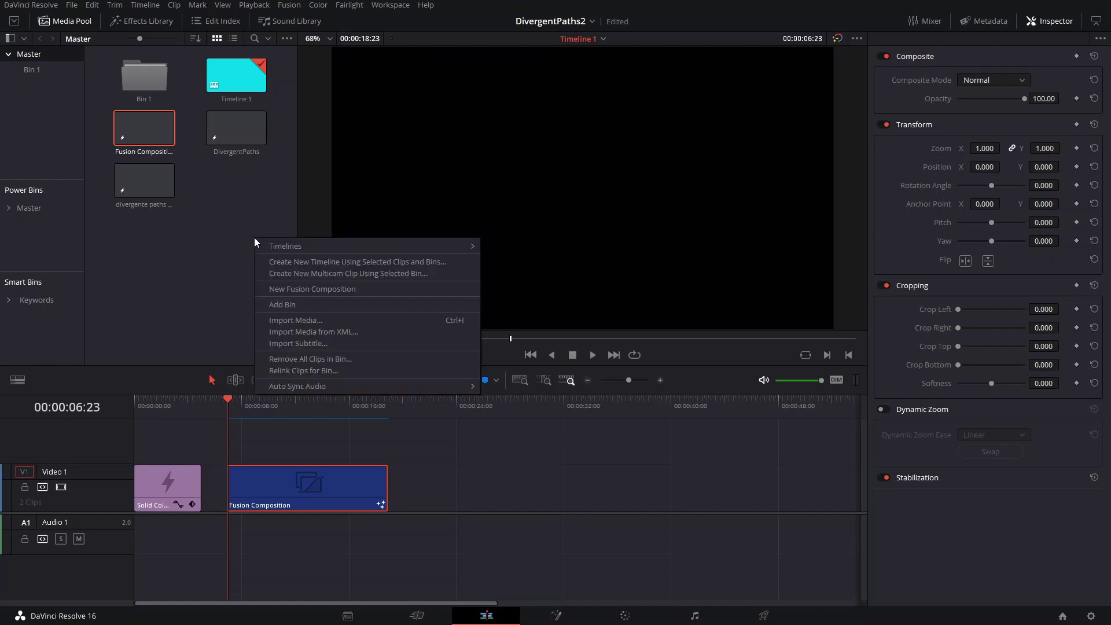
left_click(199, 256)
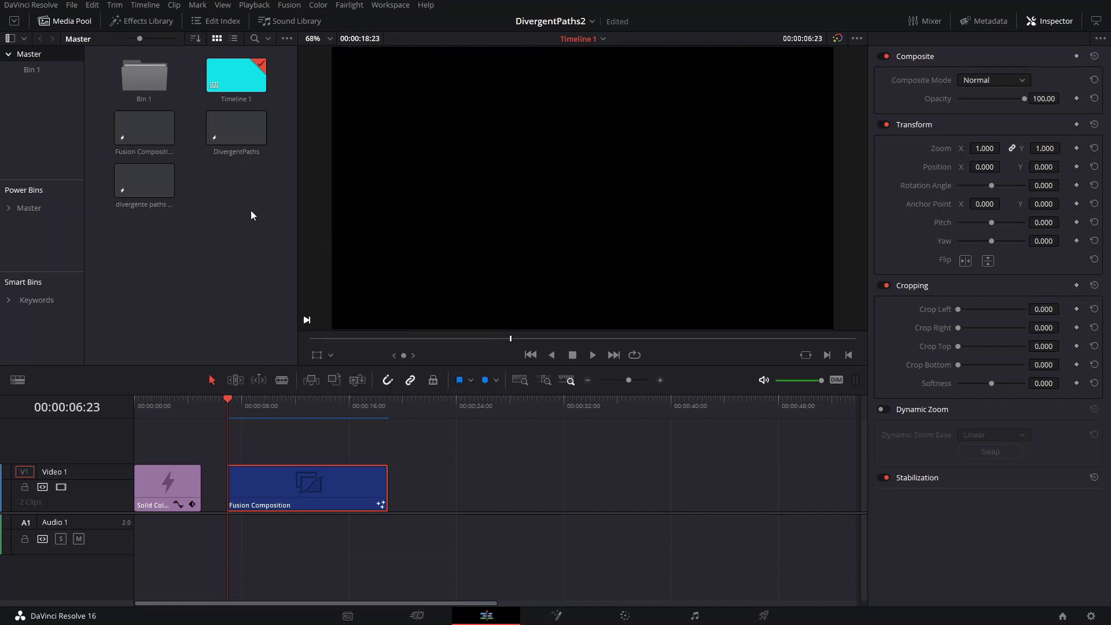
left_click(78, 5)
mouse_move(31, 5)
mouse_move(72, 4)
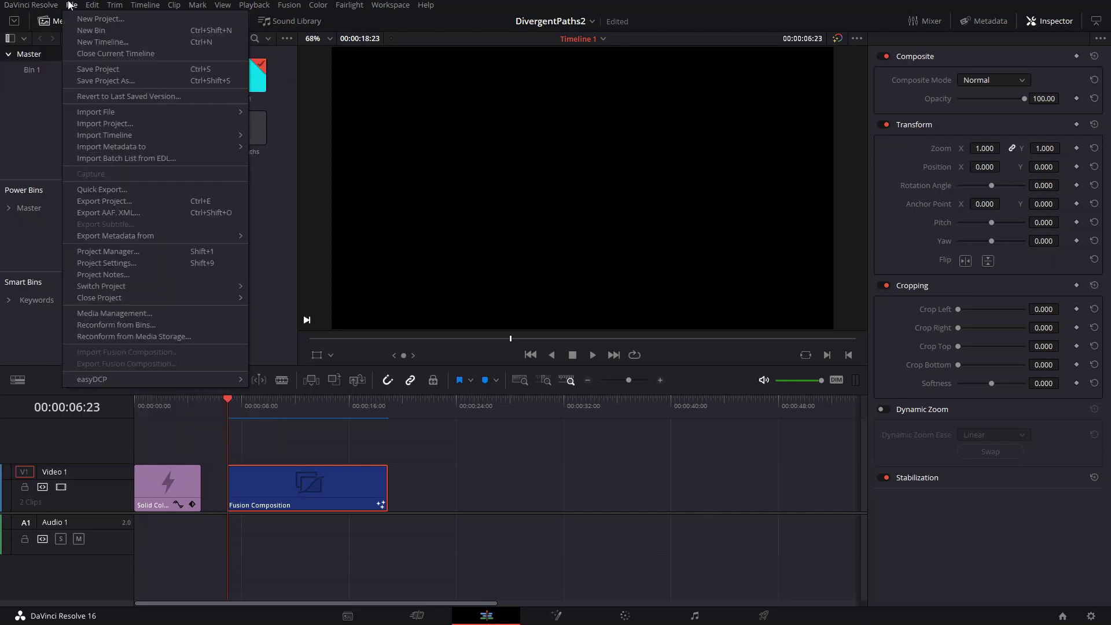
left_click(106, 263)
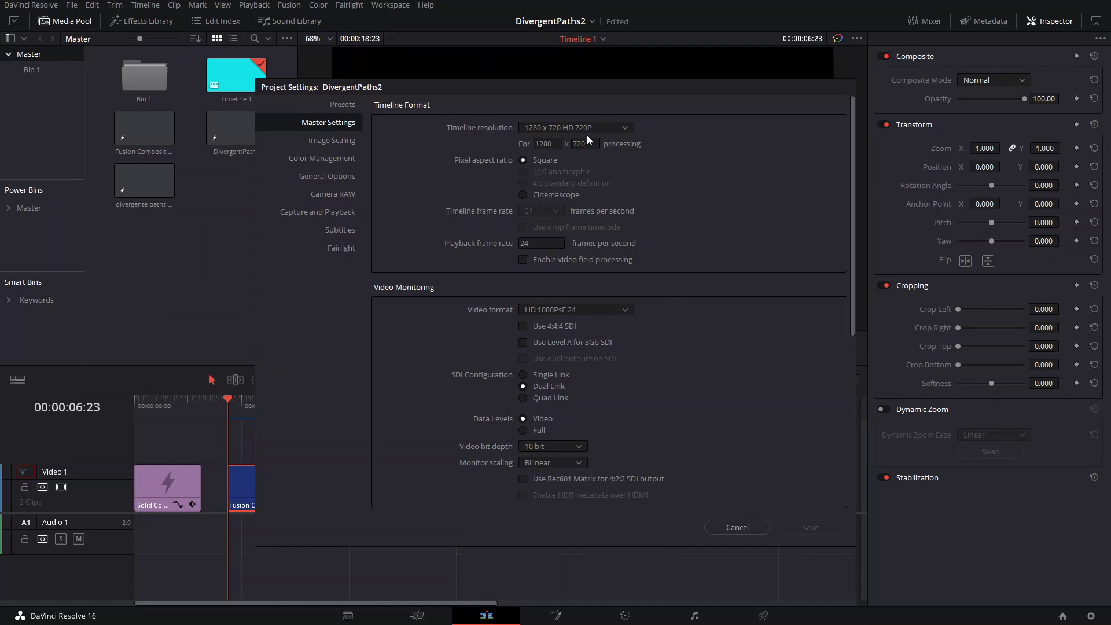
left_click(735, 527)
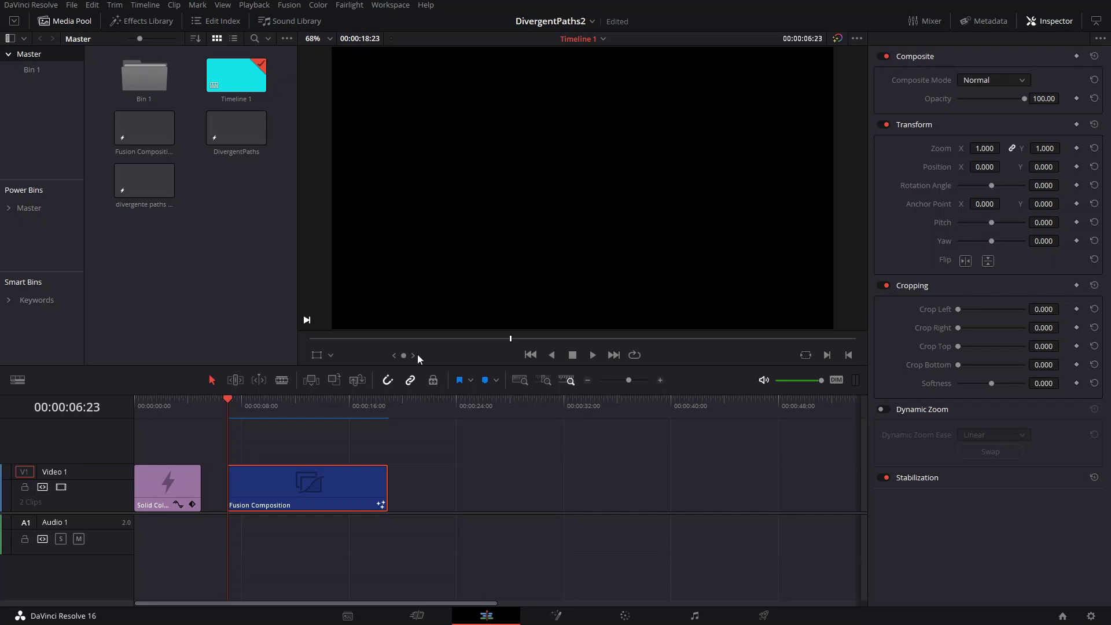
- Create a new 10-second Fusion composition at 24 fps in the Master bin, keeping the default name
left_click(417, 405)
right_click(211, 279)
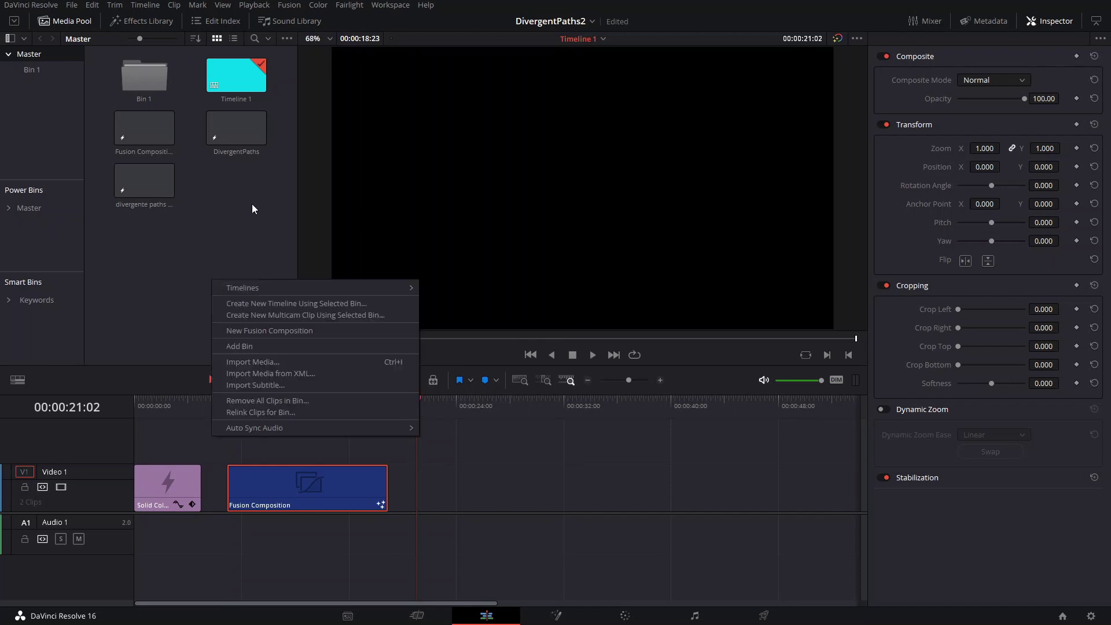
left_click(246, 330)
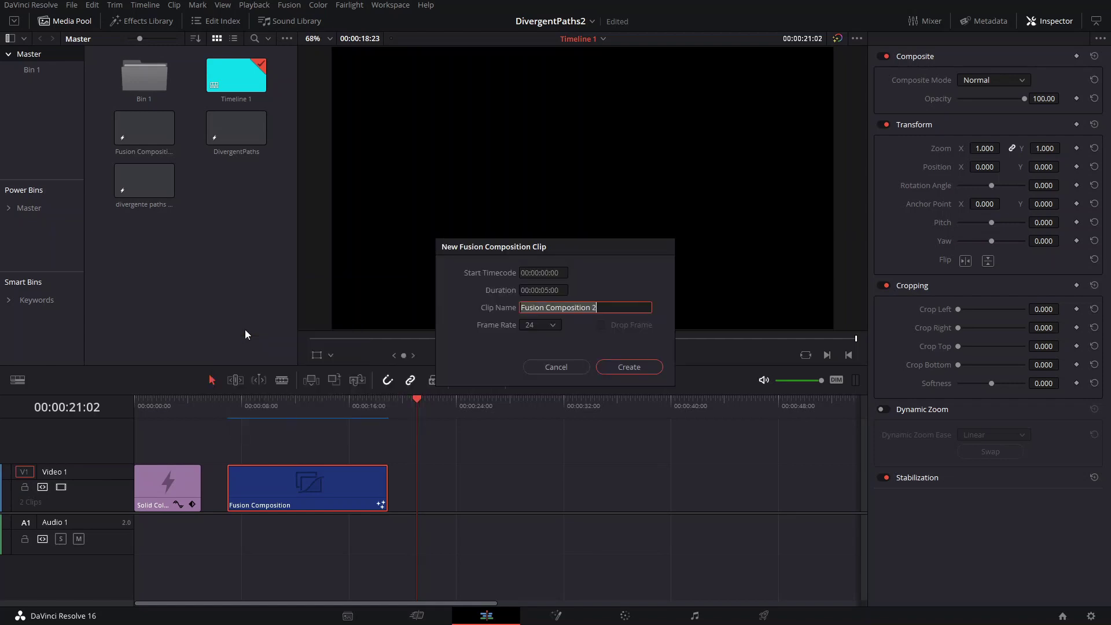
left_click(546, 287)
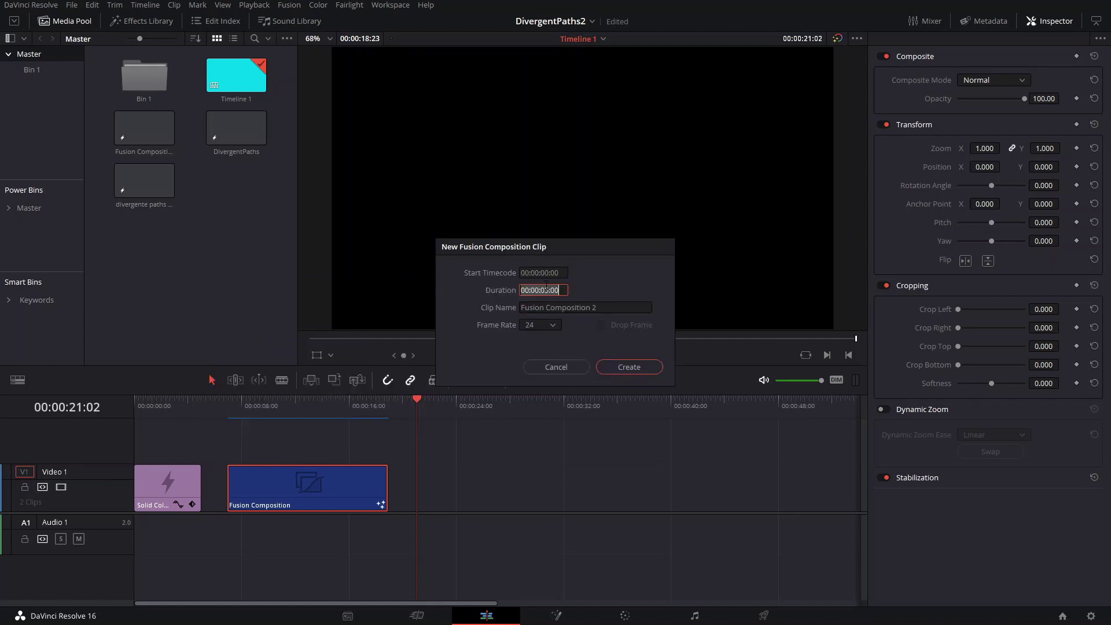
key("Left")
left_click(629, 367)
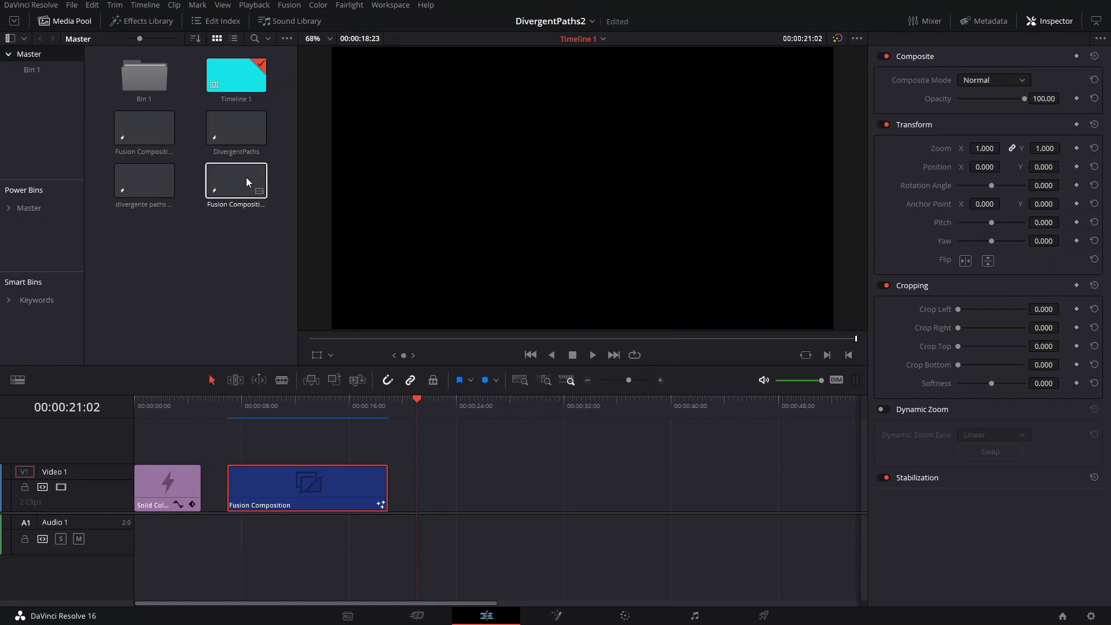
- Open the new composition, add a Background node and connect its output to MediaOut1
double_click(249, 171)
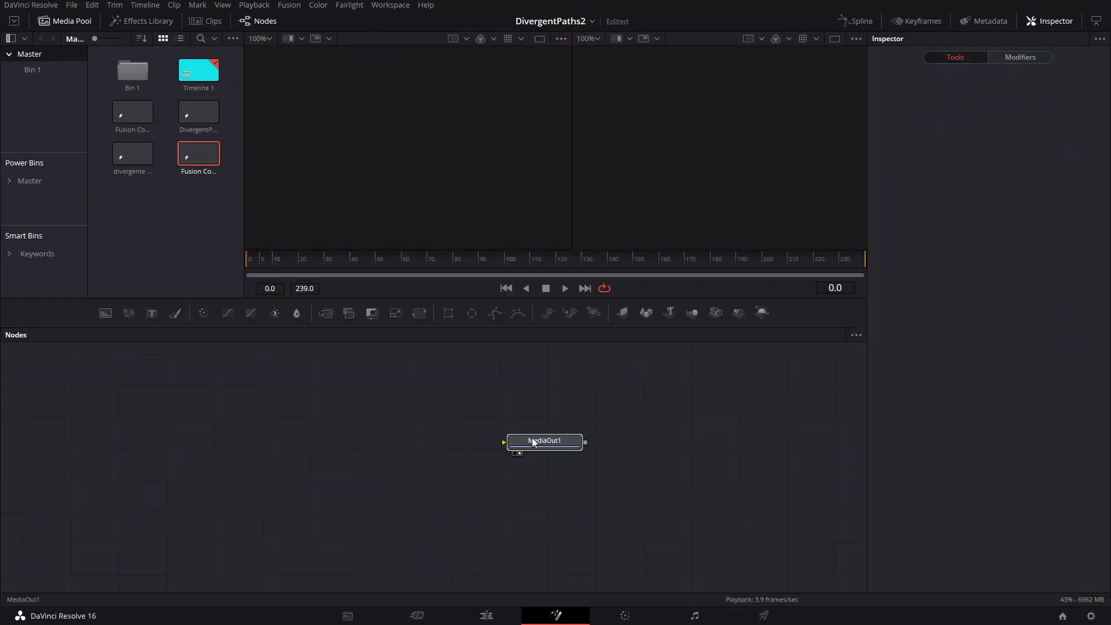
left_click(105, 312)
left_click_drag(471, 421, 128, 466)
left_click_drag(205, 464, 538, 446)
left_click_drag(205, 463, 522, 447)
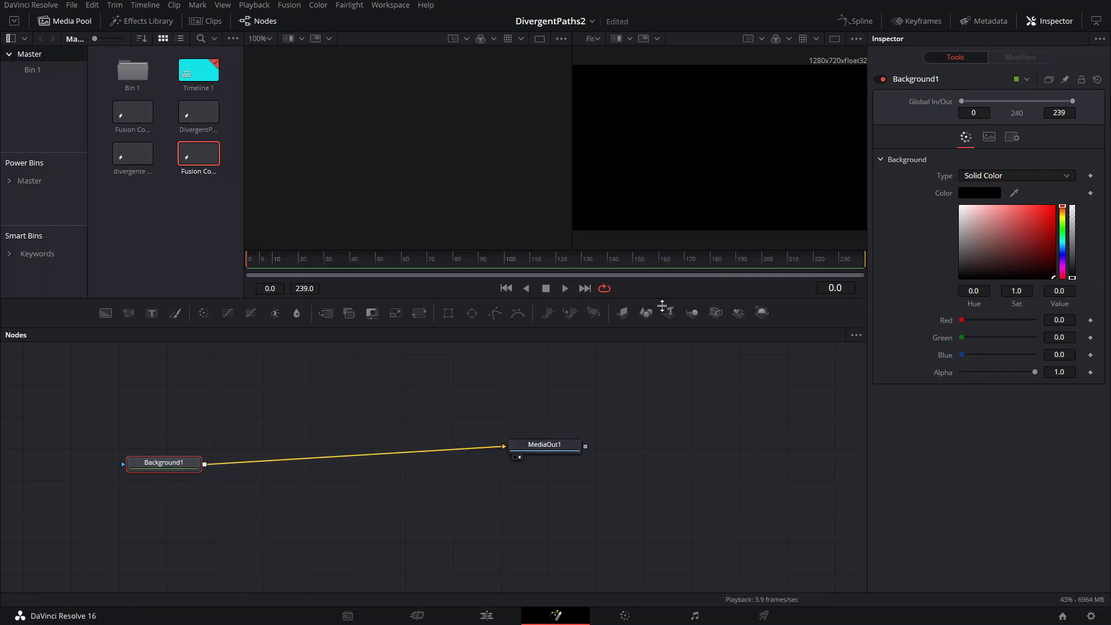
- Set the Background1 color to a dark red with a value of about 0.307
mouse_move(1049, 250)
left_mouse_down()
mouse_move(1053, 228)
mouse_move(1055, 261)
left_mouse_up()
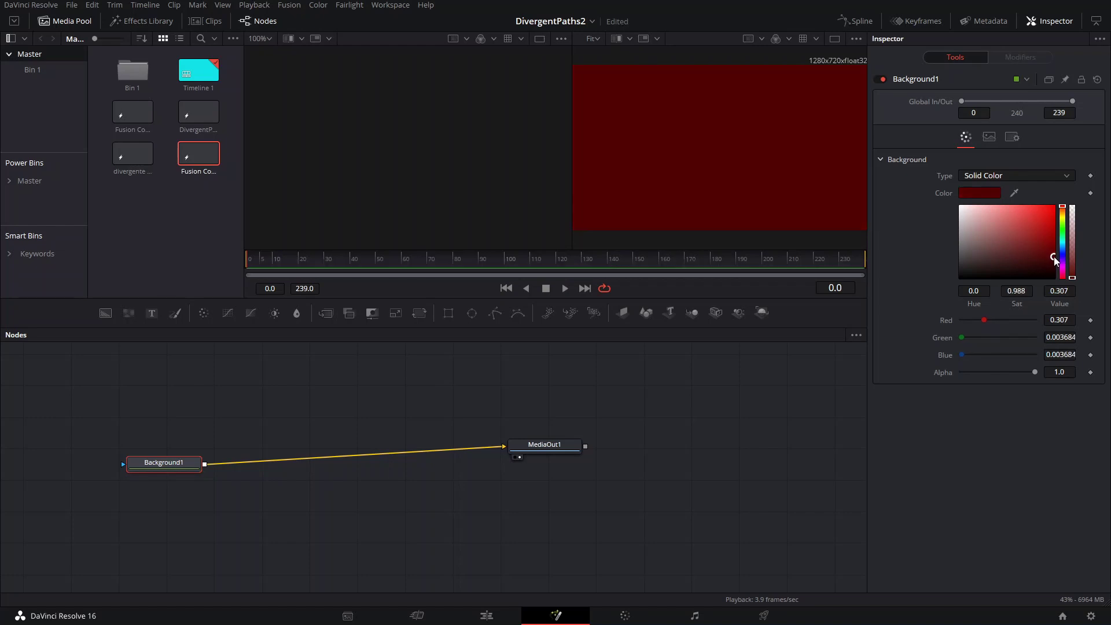
scroll(790, 178, "down", 2)
scroll(705, 182, "up", 2)
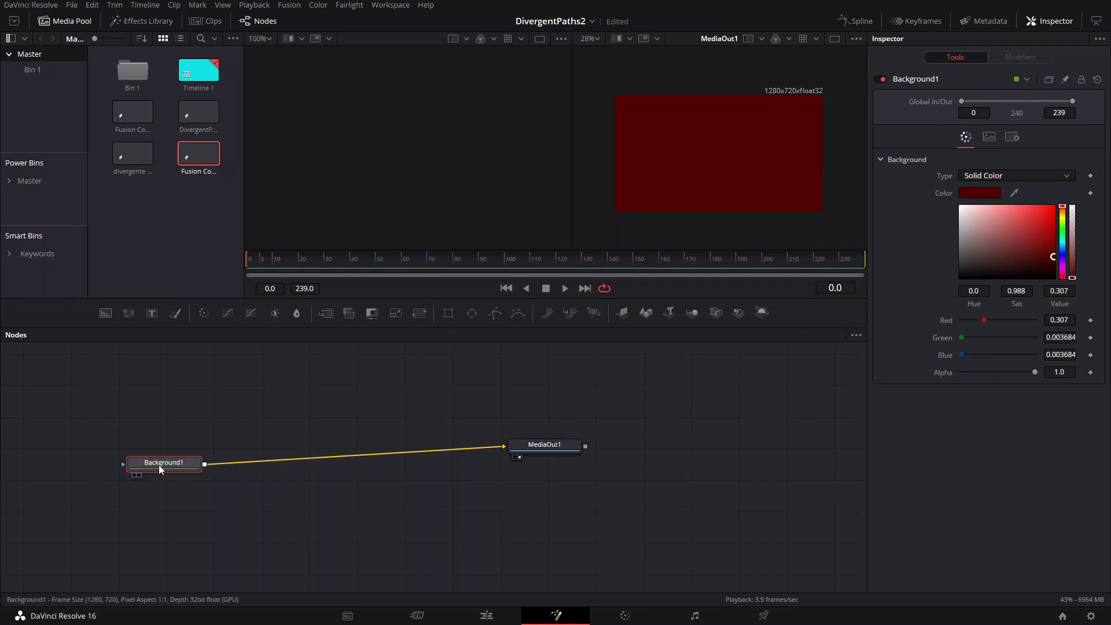
- Turn off Auto Resolution for Background1 and set its image size to 1080 wide by 3000 high
left_click(989, 137)
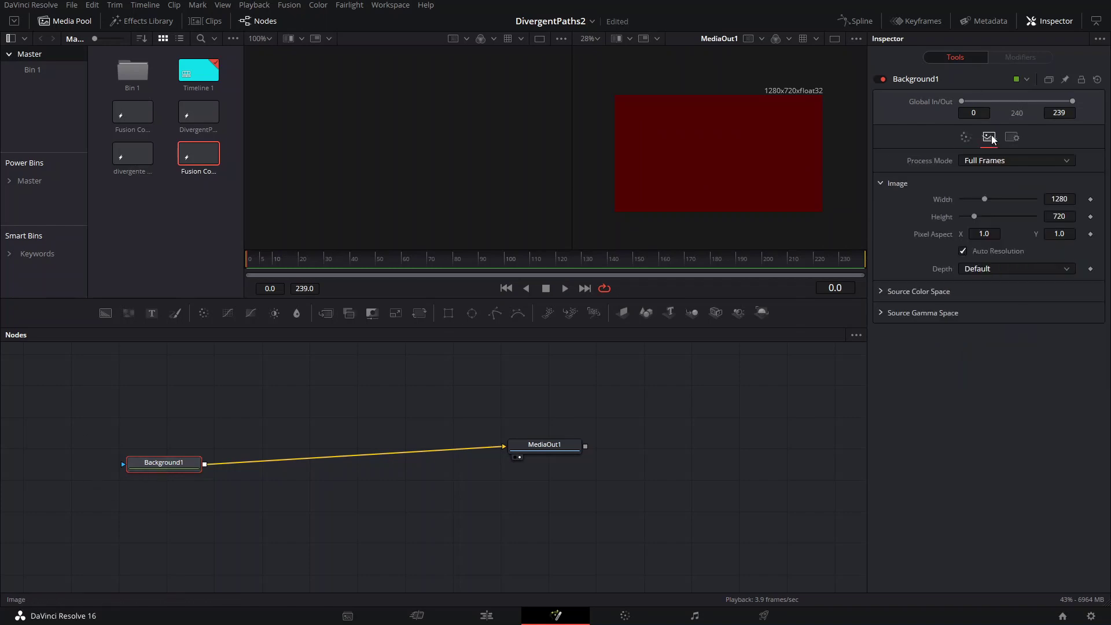
left_click(963, 250)
left_click(1059, 199)
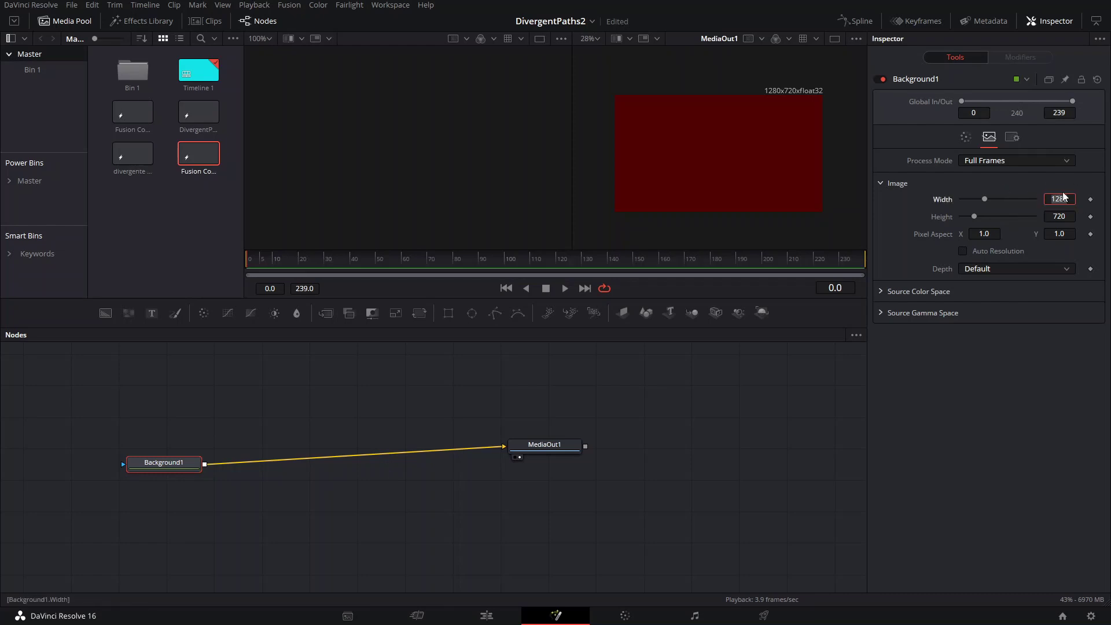
type("1080")
key("Tab")
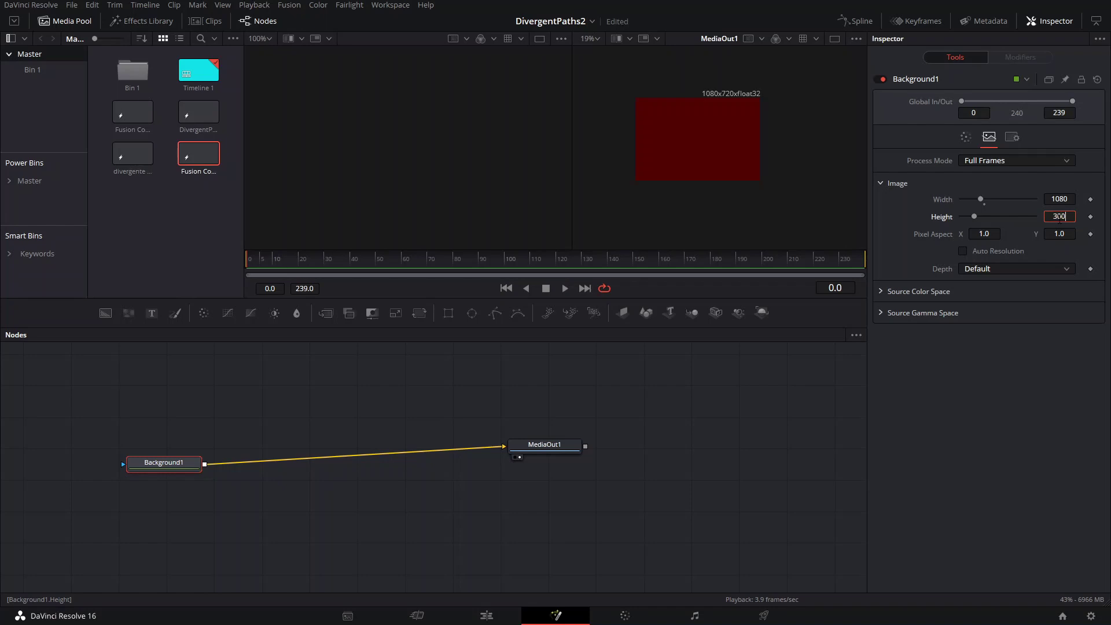
key("Tab")
- Examine the full height of the tall background canvas in the viewer
scroll(707, 163, "down", 4)
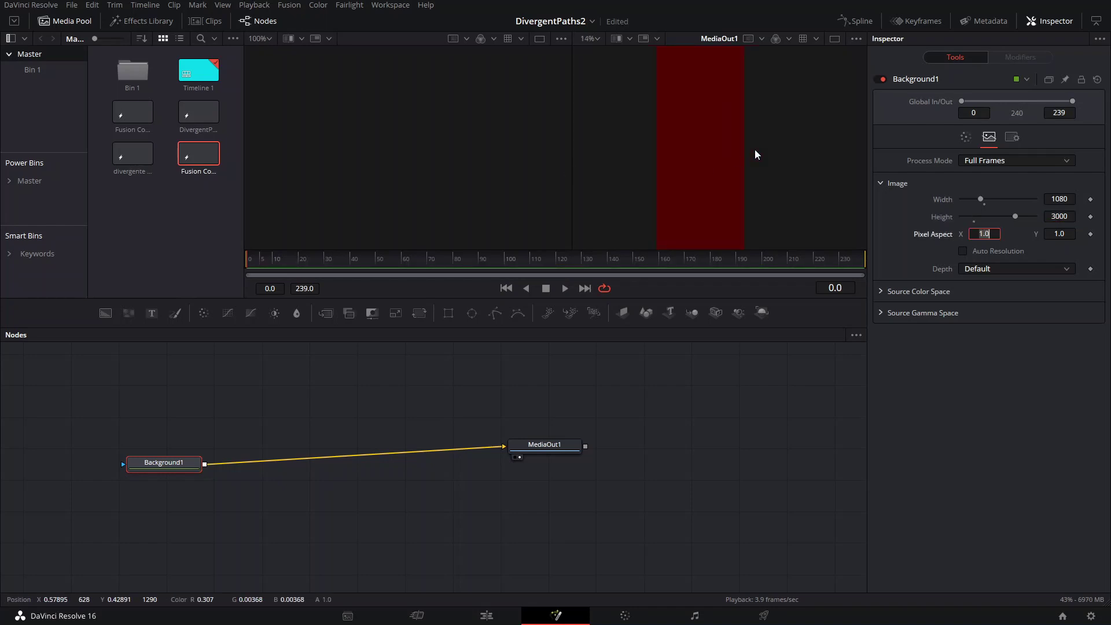
left_click_drag(730, 131, 685, 165)
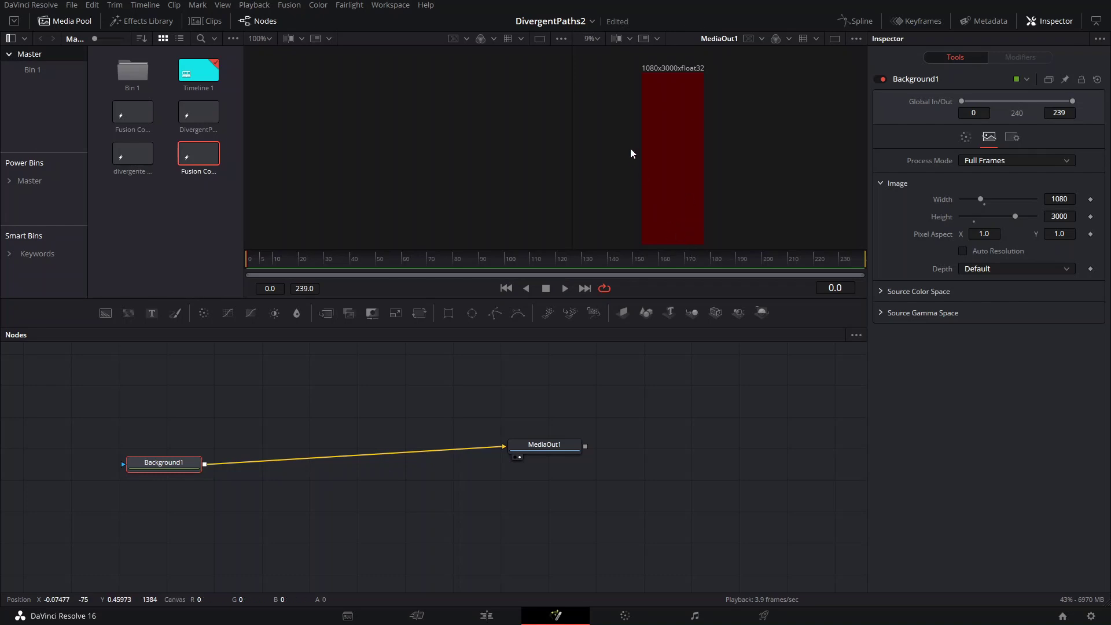
mouse_move(664, 241)
left_mouse_down()
mouse_move(637, 154)
mouse_move(645, 241)
left_mouse_up()
scroll(643, 152, "up", 2)
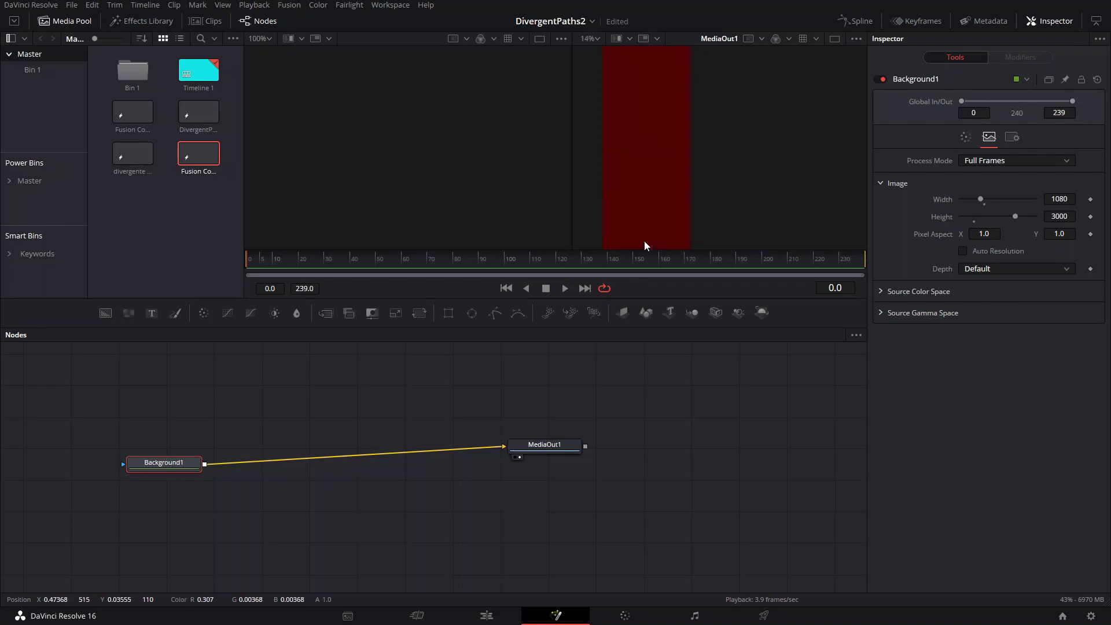
scroll(686, 214, "down", 1)
left_click_drag(686, 215, 709, 213)
scroll(697, 158, "down", 1)
scroll(697, 161, "down", 2)
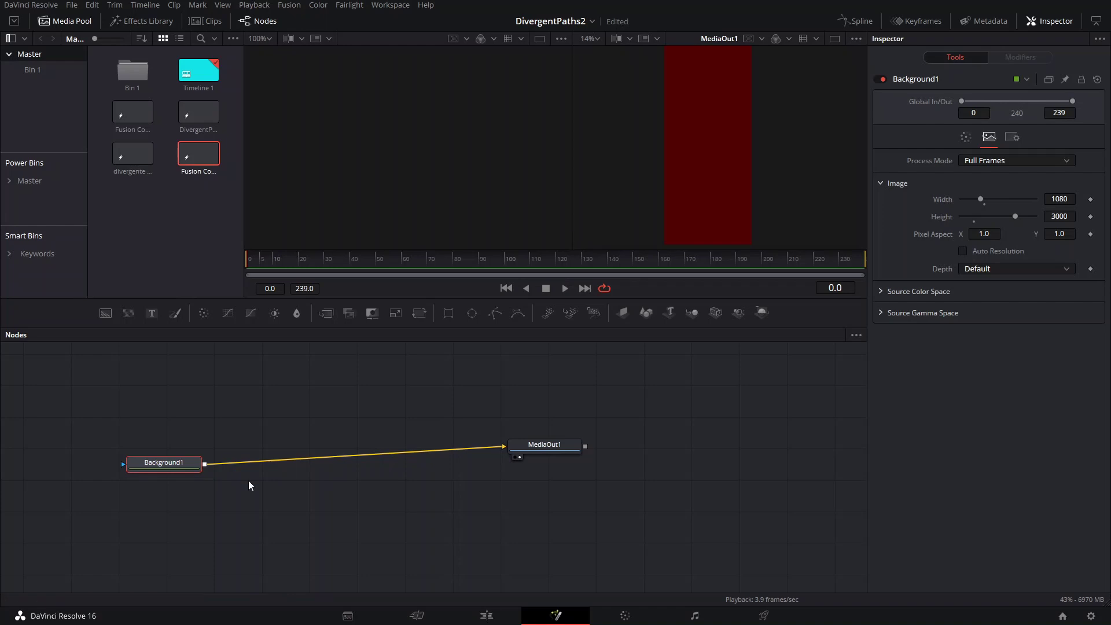
- Spread Background1 and MediaOut1 far apart in the node graph and insert a Merge node on the connection between them
left_click_drag(161, 469, 90, 459)
left_click_drag(343, 444, 576, 487)
left_click_drag(312, 497, 181, 509)
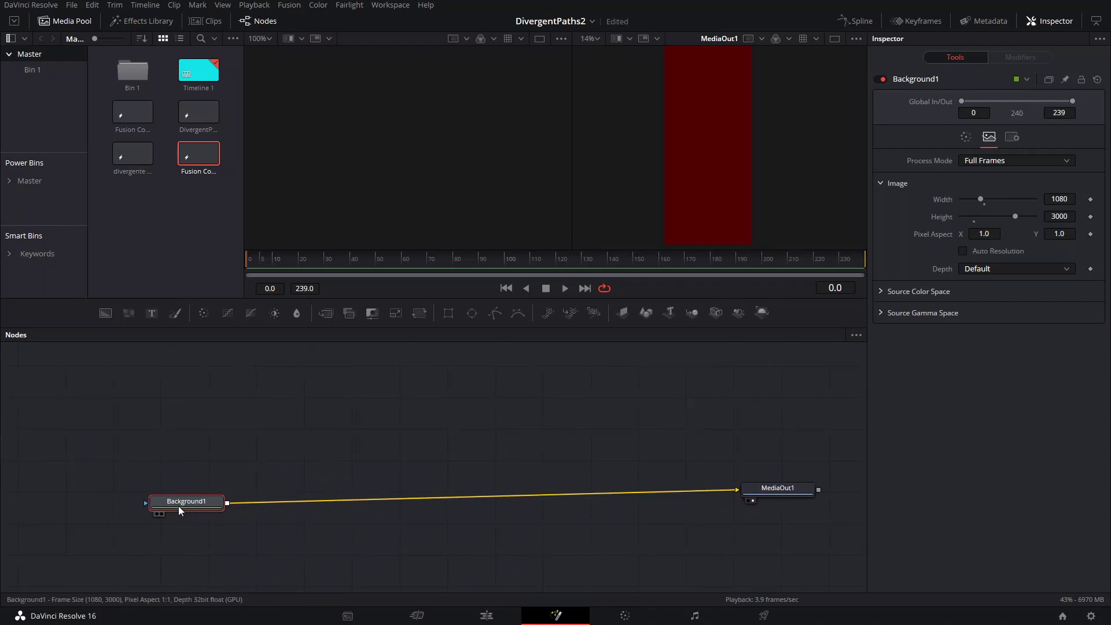
scroll(737, 200, "down", 1)
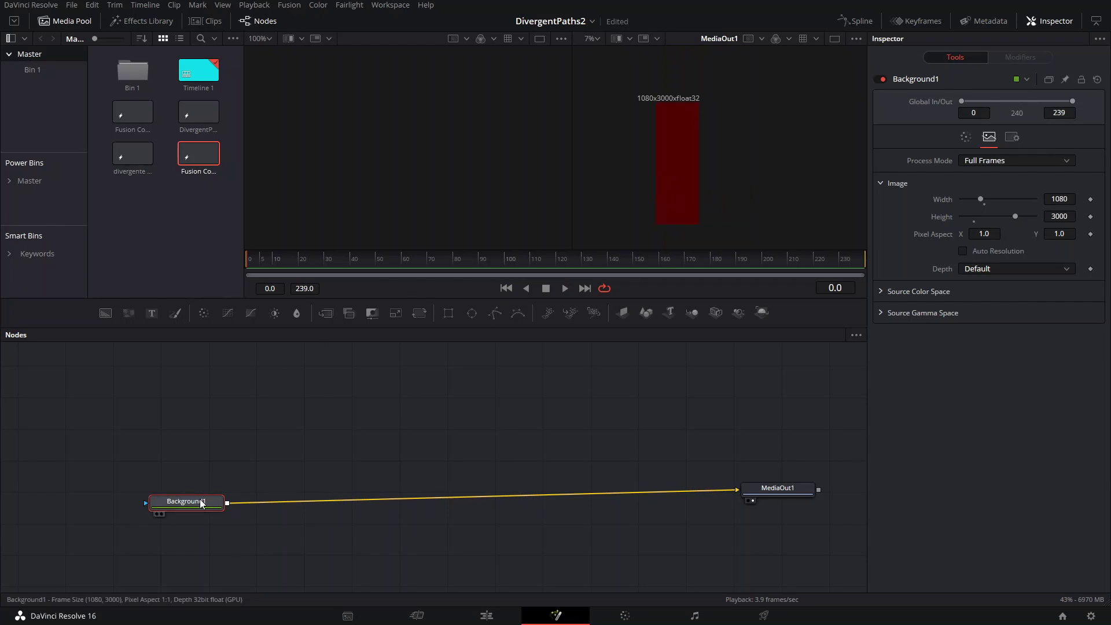
left_click_drag(327, 313, 347, 503)
- Paste a copy of Background1 above the Merge node and set its color to pure bright red
left_click(248, 401)
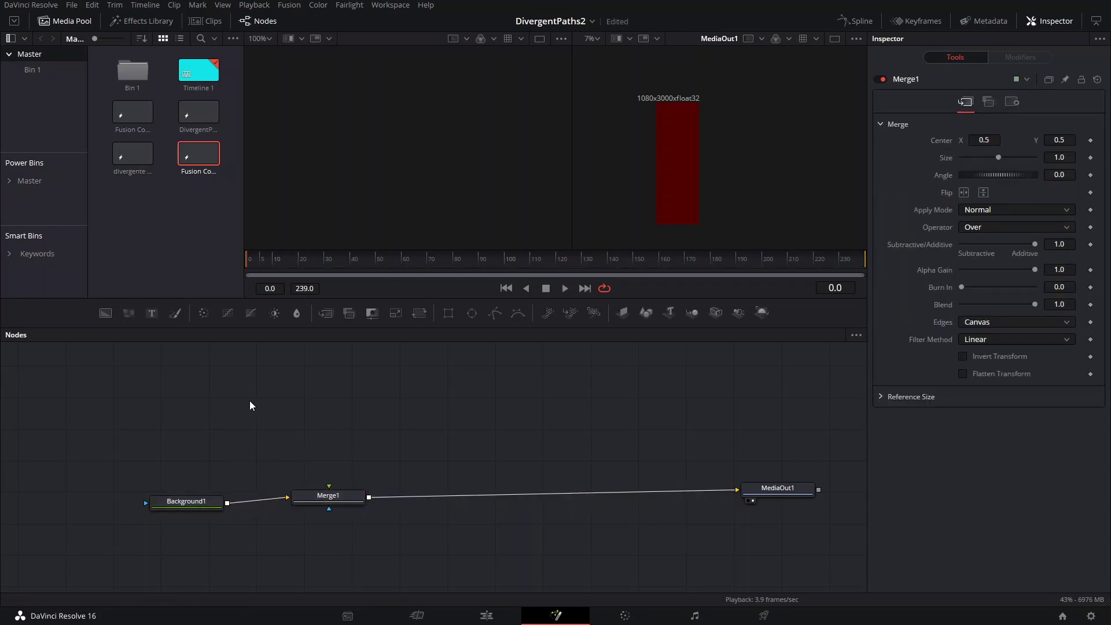
key("ctrl+v")
left_click_drag(266, 407, 263, 386)
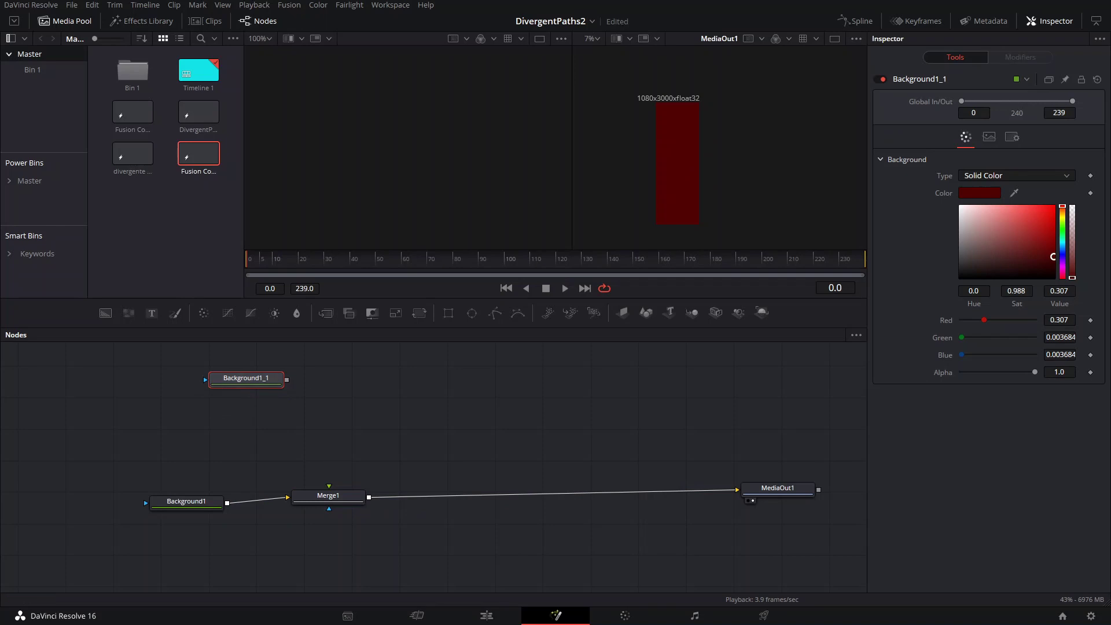
mouse_move(1012, 253)
left_mouse_down()
mouse_move(1013, 283)
mouse_move(1053, 237)
mouse_move(1056, 211)
left_mouse_up()
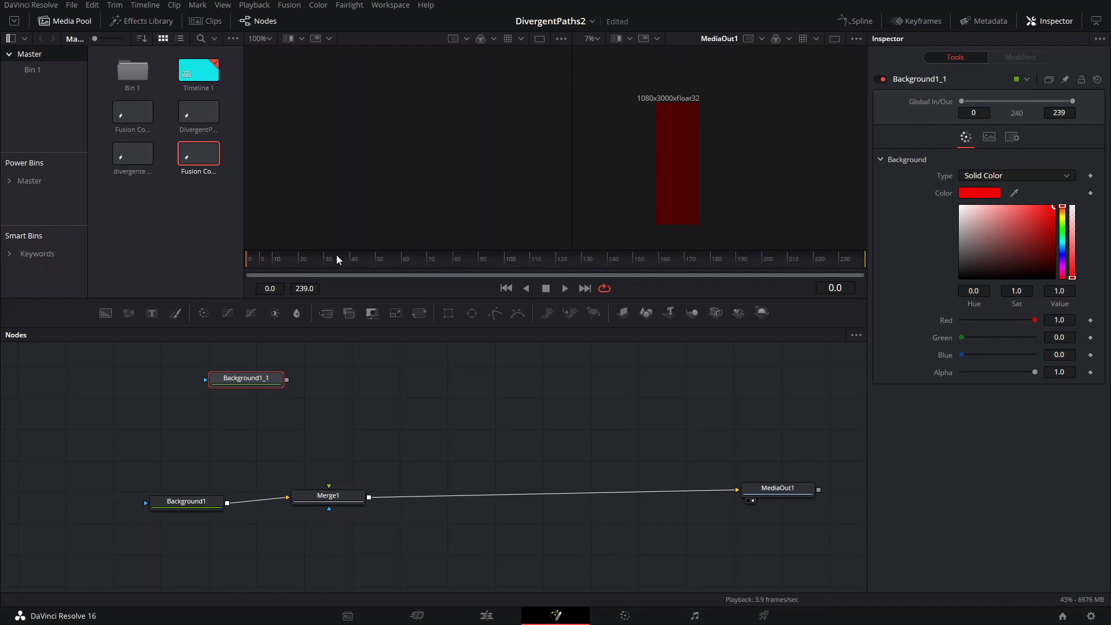
- Mask the red Background1_1 with an Ellipse and connect Background1_1 to the foreground of Merge1
left_click(472, 313)
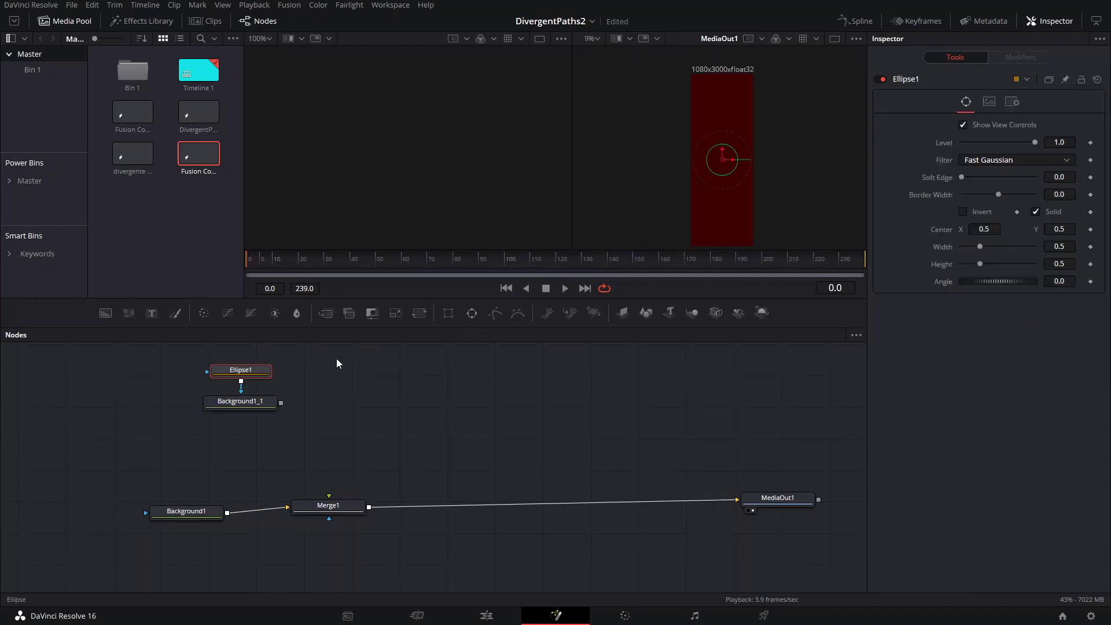
left_click_drag(281, 403, 329, 496)
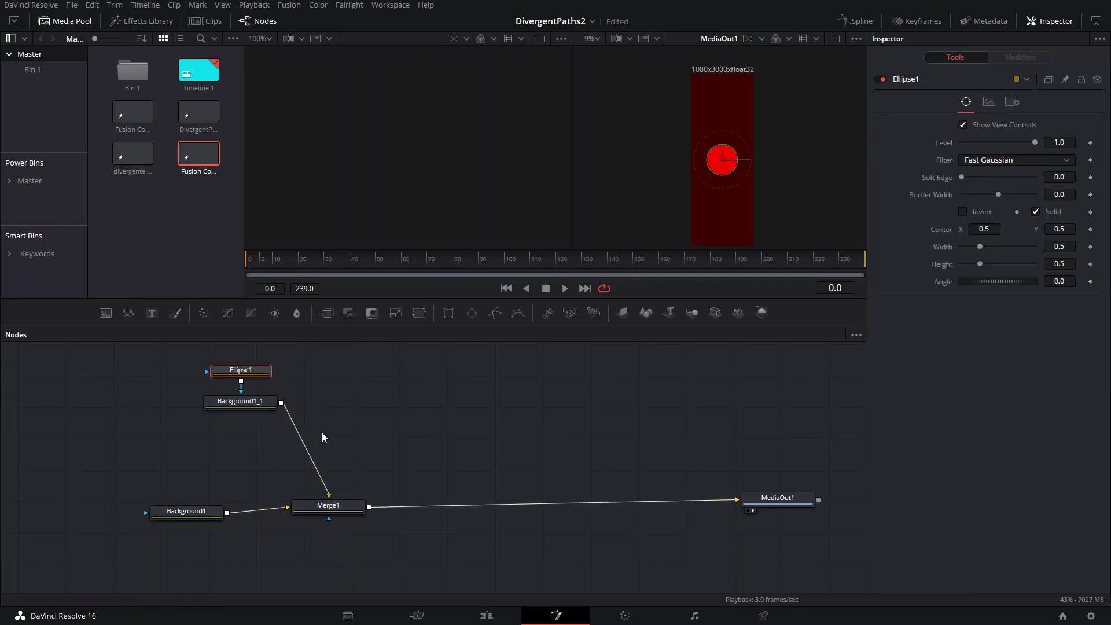
left_click(270, 407)
- Turn off the solid fill of Ellipse1 and set its border width to about 0.0138 to form a ring
left_click(257, 373)
scroll(740, 140, "up", 1)
left_click_drag(722, 184, 789, 165)
left_click_drag(997, 194, 1028, 203)
left_click(1035, 211)
scroll(729, 187, "up", 4)
left_click_drag(1000, 195, 997, 200)
scroll(761, 188, "down", 6)
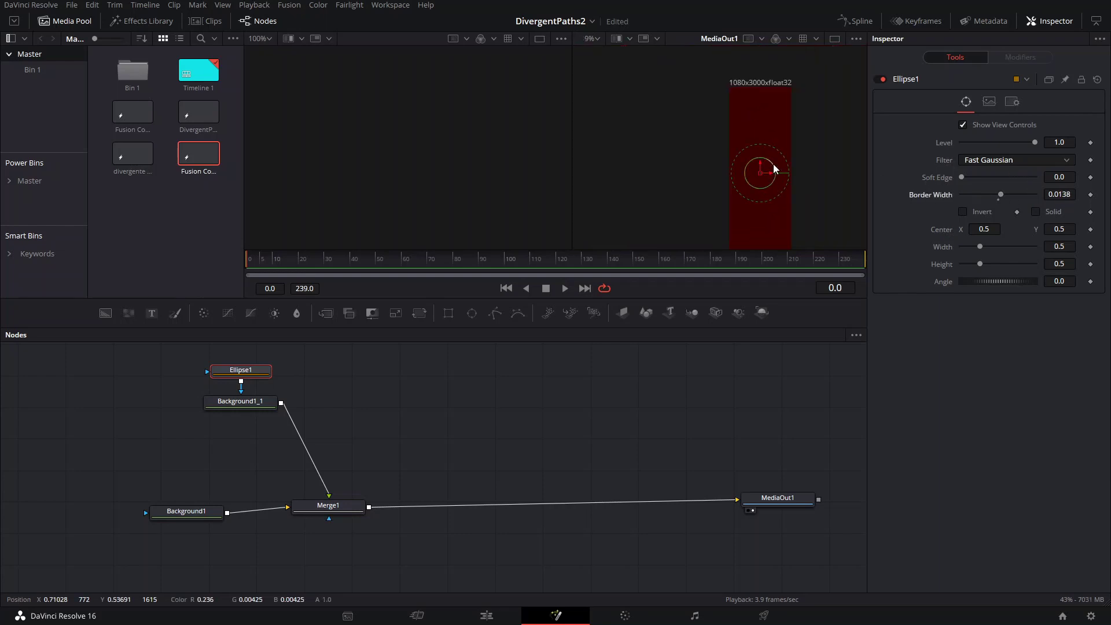
- Shrink Ellipse1 to about 0.22 wide and high, and move it near the canvas's lower edge at Y about 0.107
mouse_move(775, 169)
left_mouse_down()
mouse_move(763, 174)
mouse_move(769, 239)
mouse_move(755, 179)
left_mouse_up()
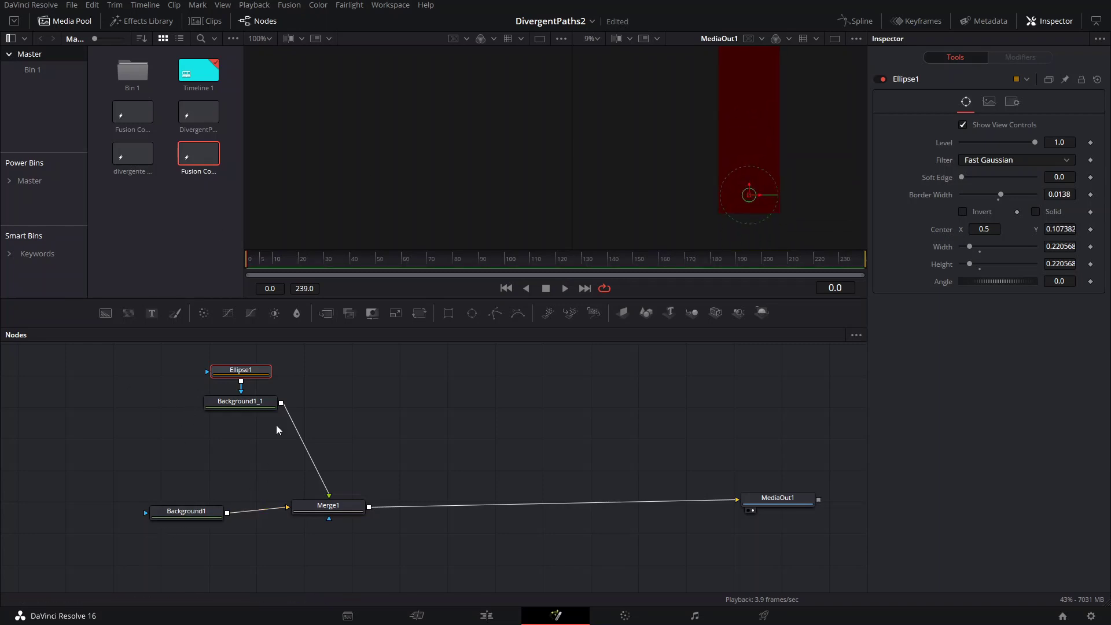
left_click_drag(750, 125, 710, 142)
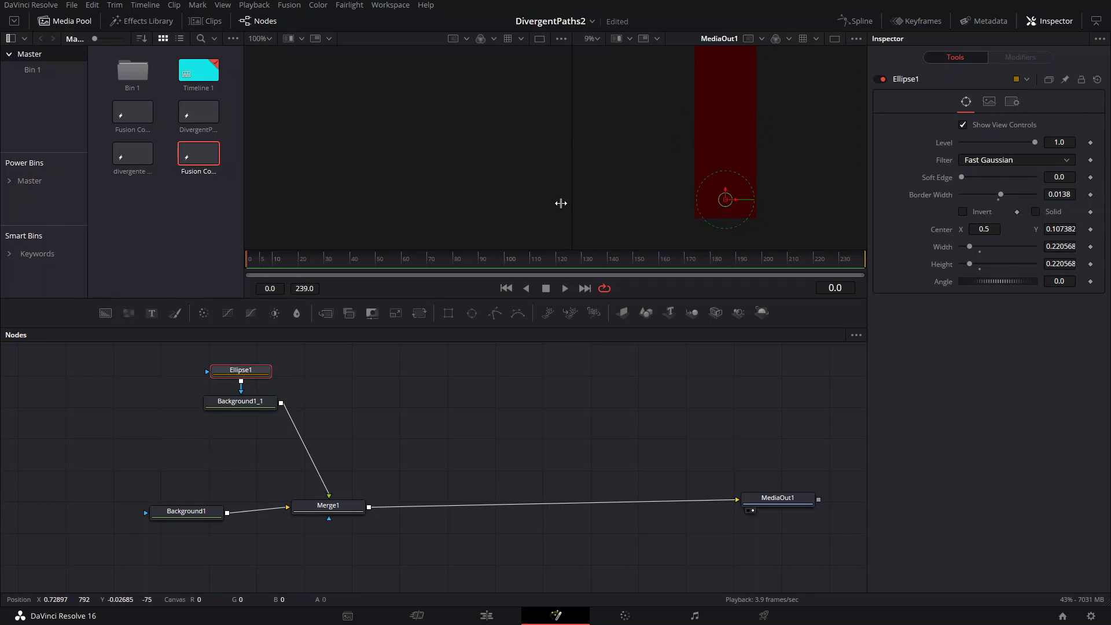
- Duplicate Background1_1 together with its Ellipse1 mask in the node graph
left_click_drag(305, 372, 214, 427)
left_click_drag(288, 418, 313, 483)
key("ctrl+v")
- Move the copied ellipse near the canvas's upper edge at Y about 0.896, and combine both rings through a second Merge feeding Merge1
left_click(285, 406)
left_click_drag(726, 197, 744, 85)
left_click_drag(693, 183, 685, 155)
left_click_drag(329, 440, 428, 412)
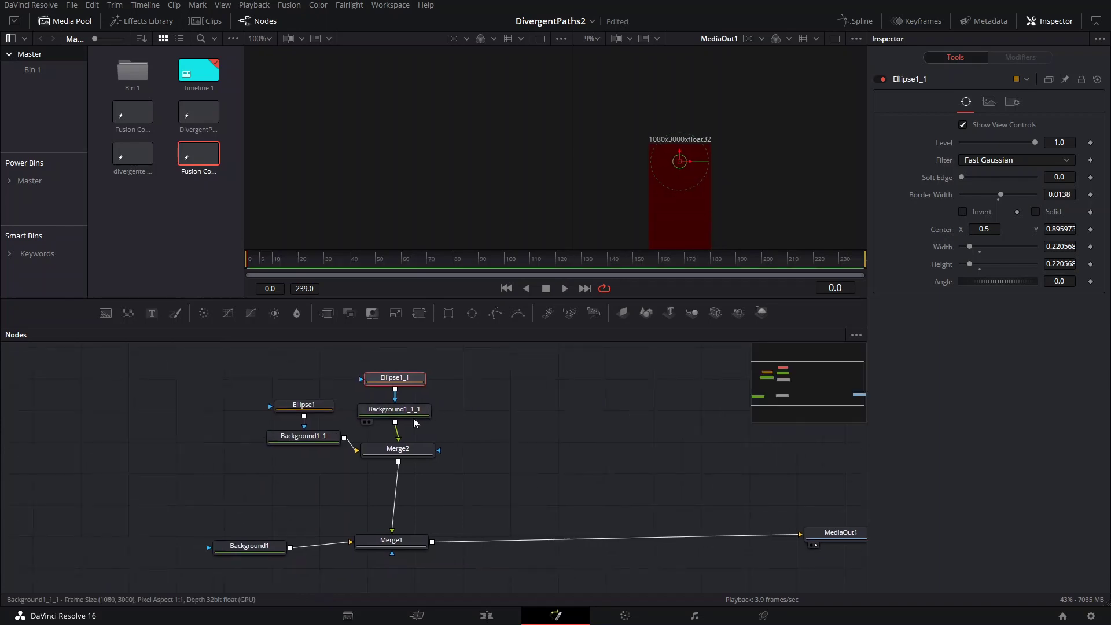
- Open the lower ring's Background1_1 node for renaming
left_click(294, 442)
key("F2")
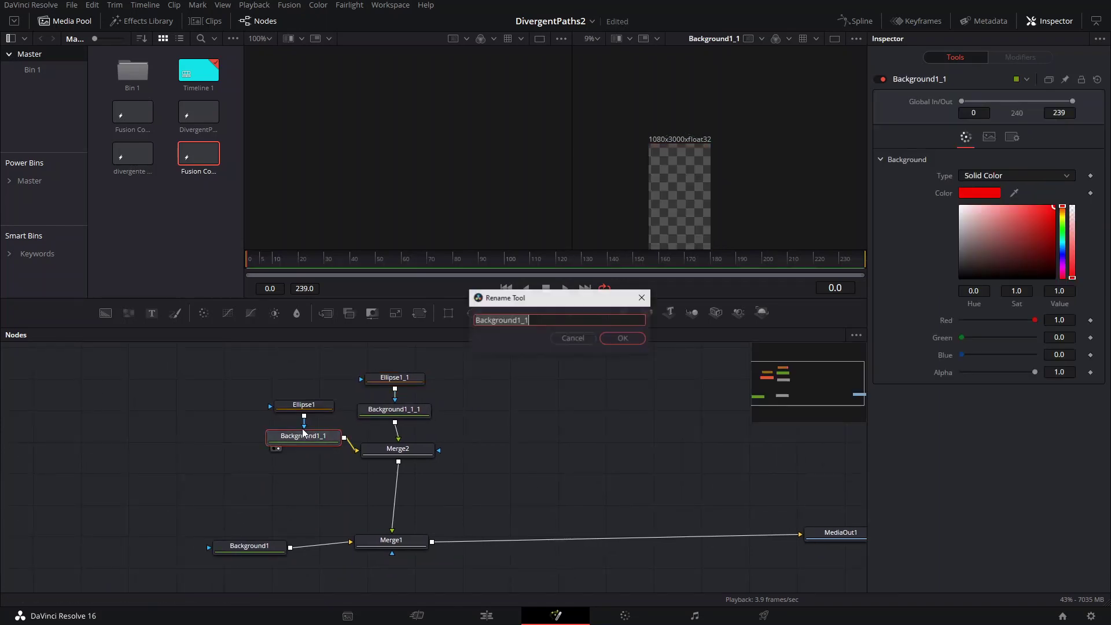
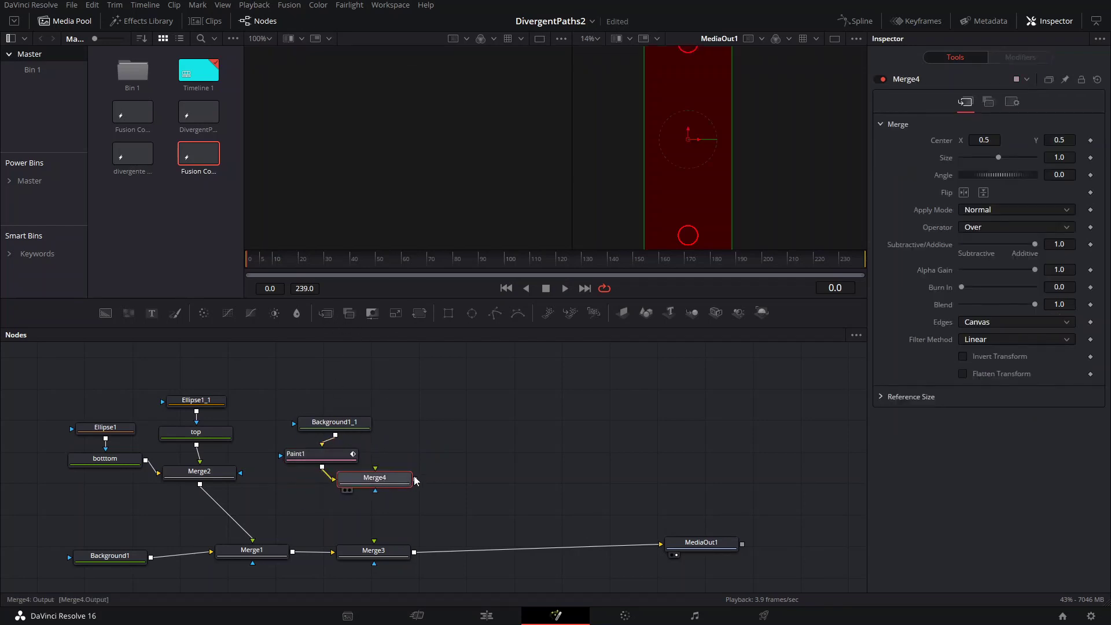
- Connect Merge4's output to Merge3 and arrange the transparent Background1_1 above Paint1 in the node graph
mouse_move(375, 407)
left_mouse_down()
mouse_move(297, 466)
mouse_move(289, 415)
left_mouse_up()
left_click_drag(371, 480, 370, 464)
left_click_drag(393, 427, 392, 490)
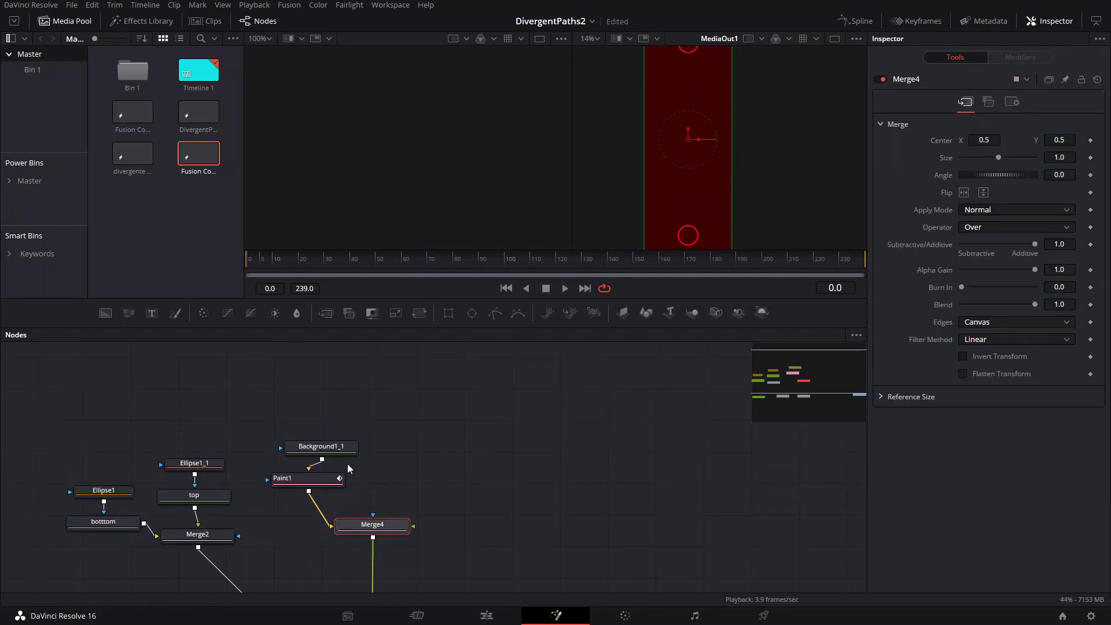
mouse_move(340, 447)
left_mouse_down()
mouse_move(315, 441)
mouse_move(336, 445)
left_mouse_up()
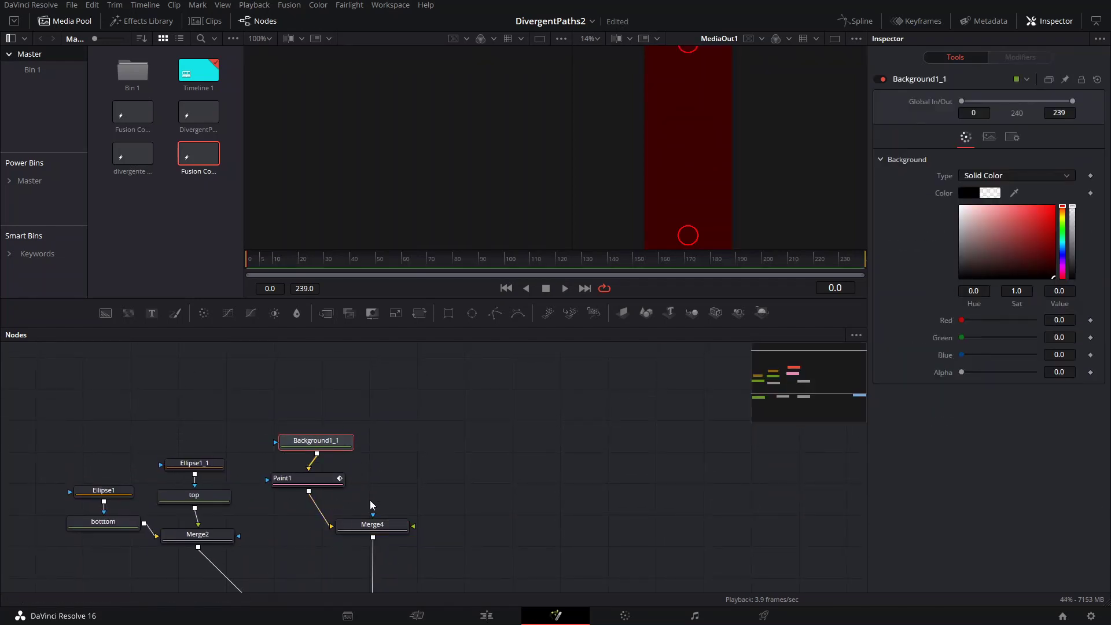
scroll(358, 429, "down", 3)
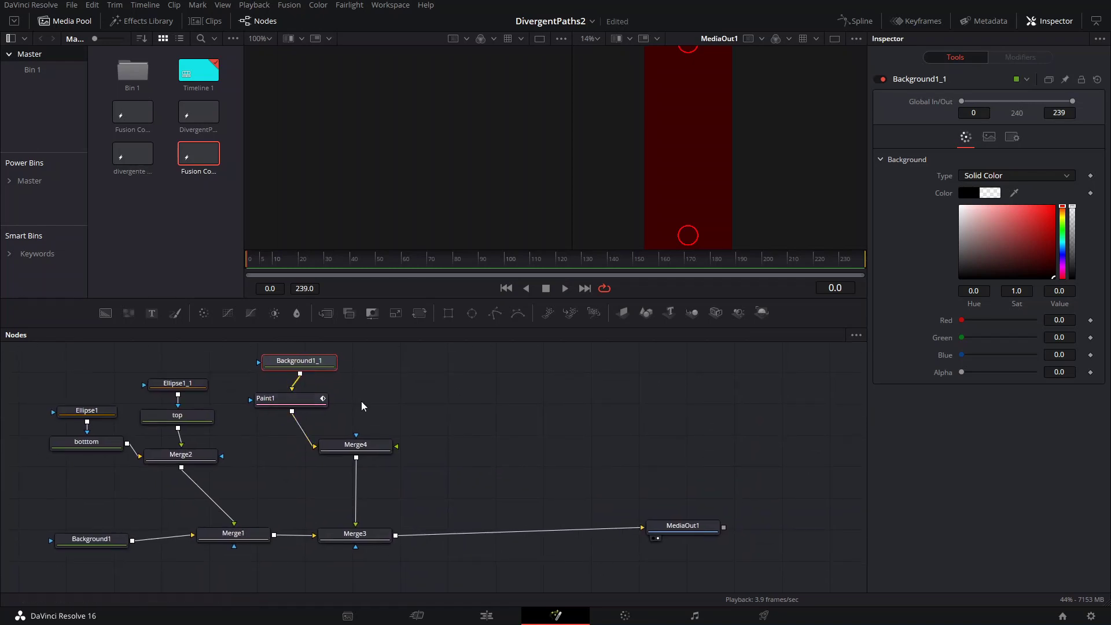
scroll(363, 422, "up", 3)
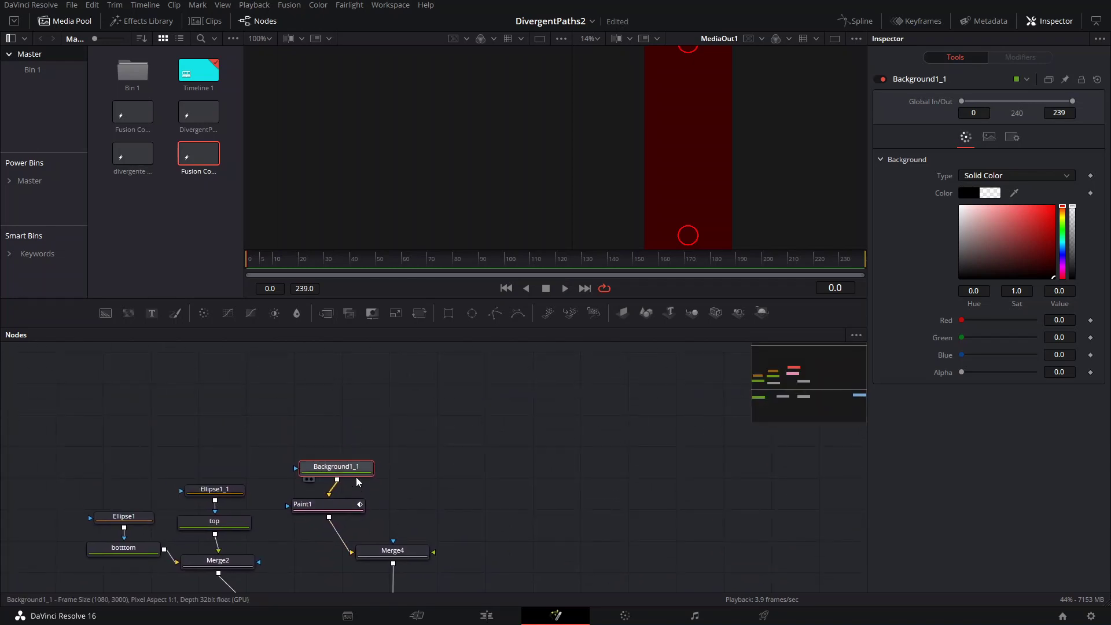
- Add an unconnected Polygon mask above Background1_1 and draw a zigzag path upward from the lower ring's center along the canvas's left half
left_click(494, 316)
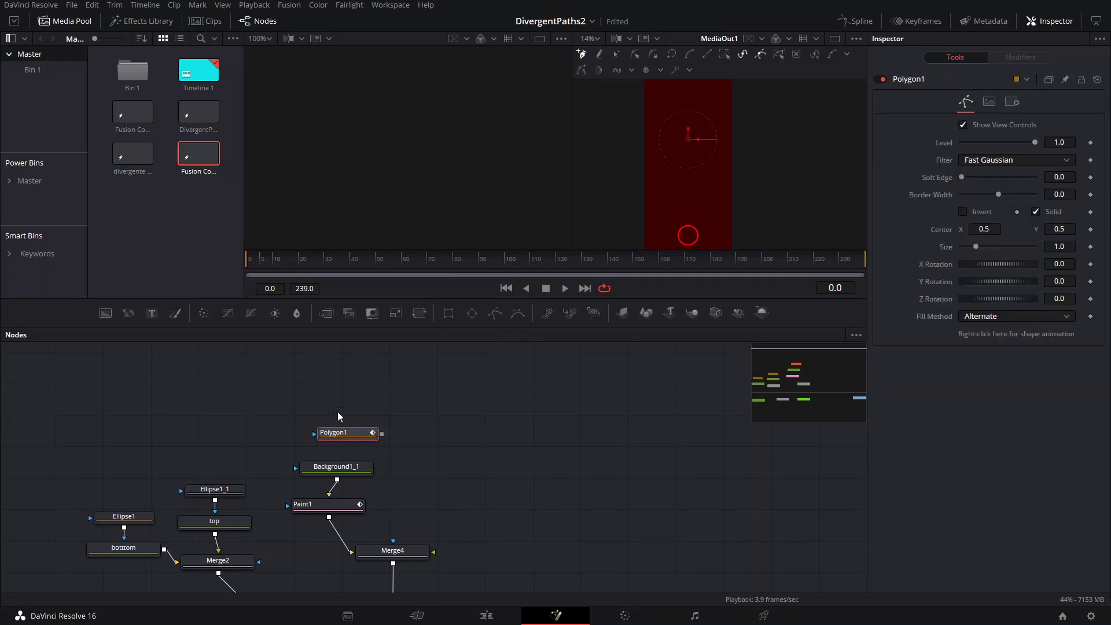
left_click_drag(344, 440, 338, 443)
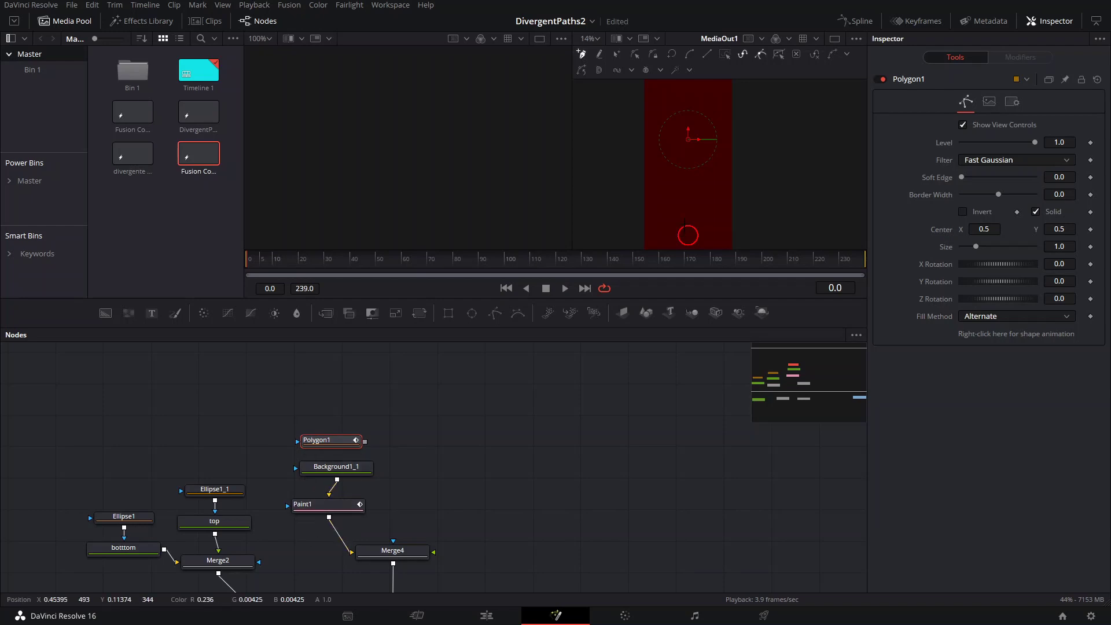
scroll(688, 235, "up", 8)
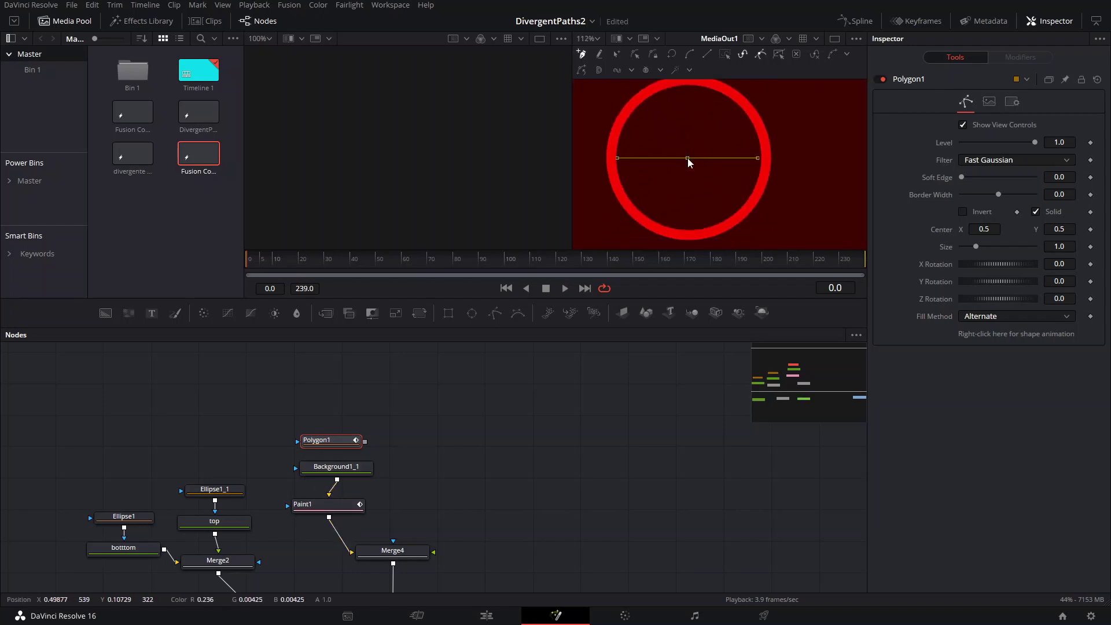
scroll(688, 158, "down", 8)
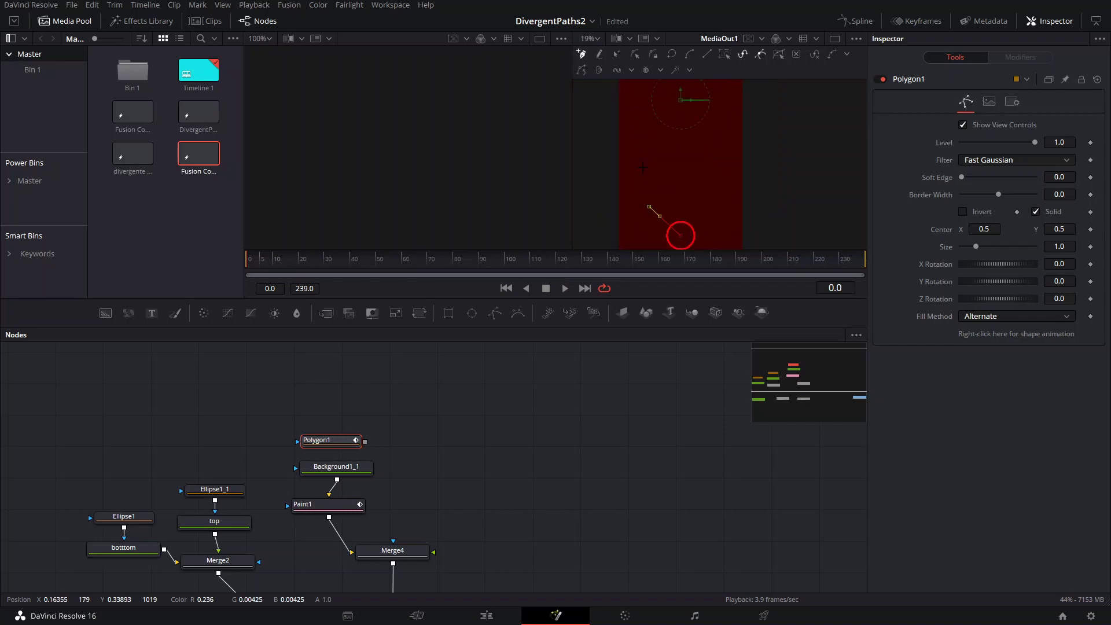
left_click_drag(657, 153, 663, 209)
left_click(652, 140)
left_click_drag(666, 93, 656, 227)
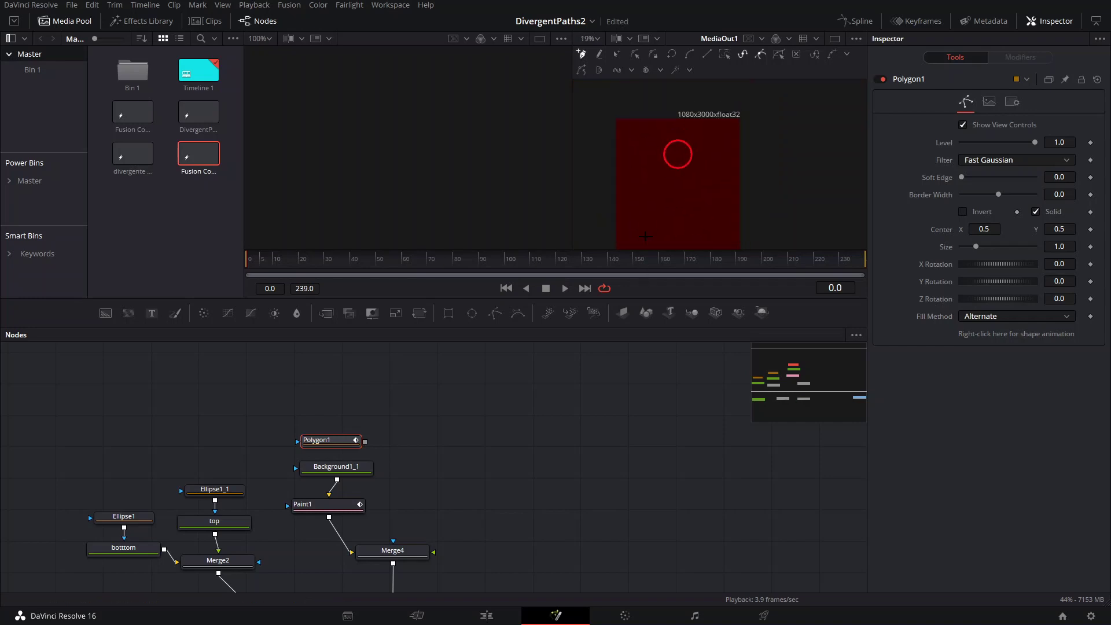
- Continue the Polygon1 zigzag path up the canvas's left half and end it at the upper ring's center
left_click(657, 213)
left_click(642, 163)
left_click(652, 146)
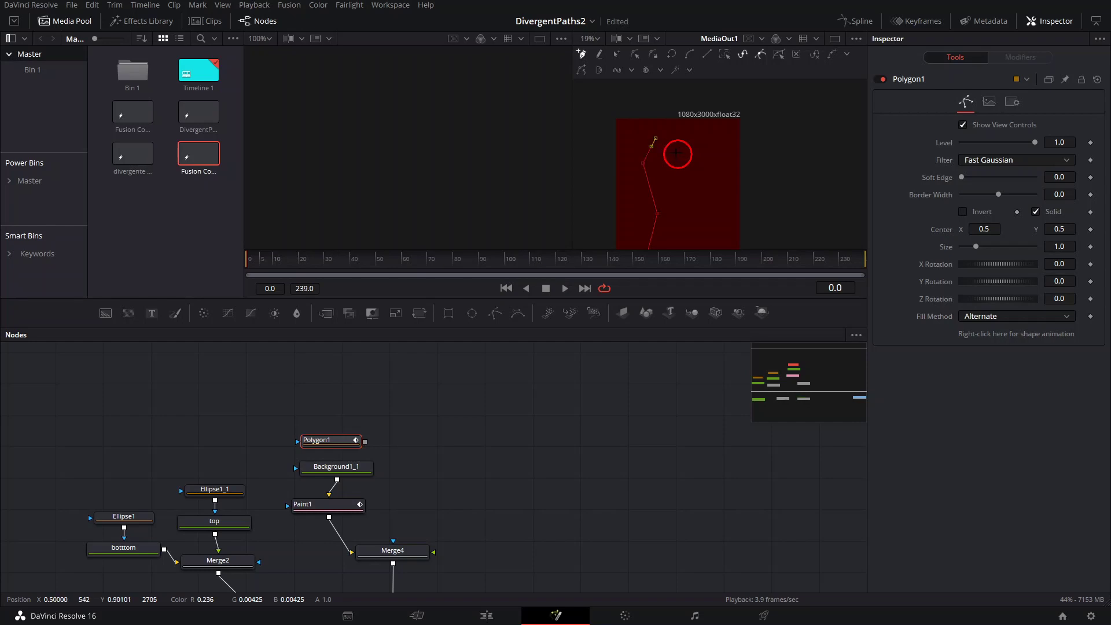
scroll(676, 156, "up", 5)
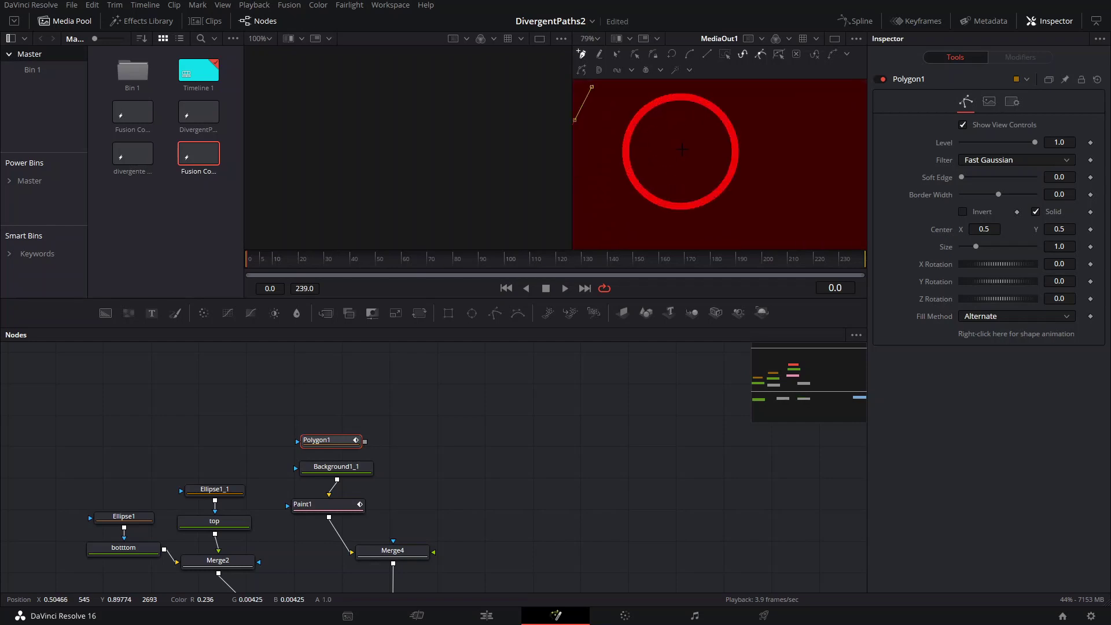
scroll(666, 145, "down", 7)
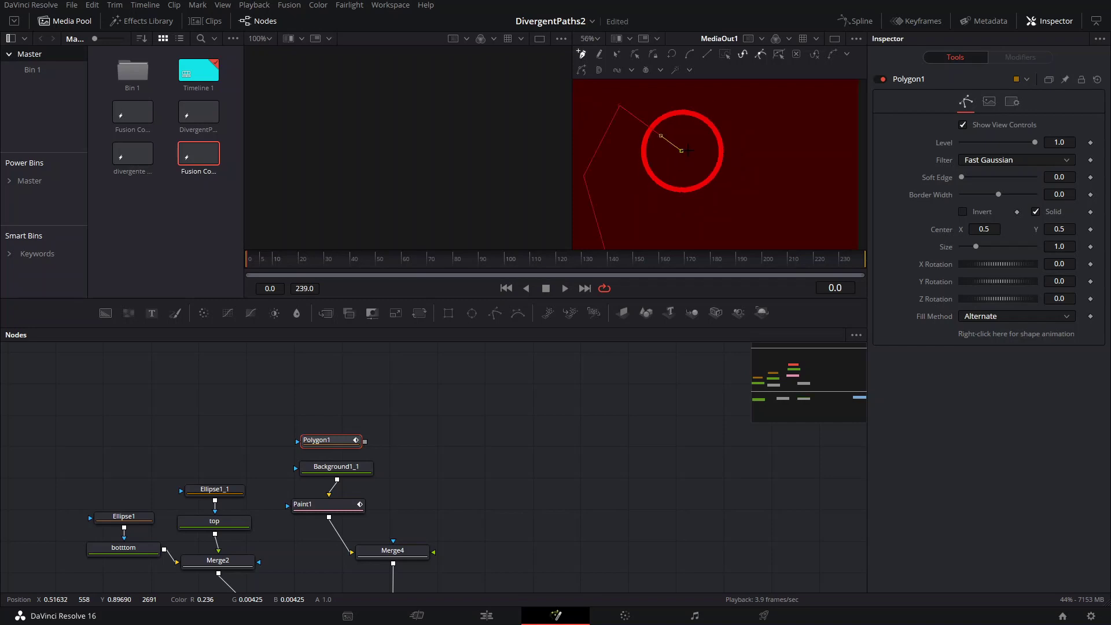
scroll(642, 213, "up", 2)
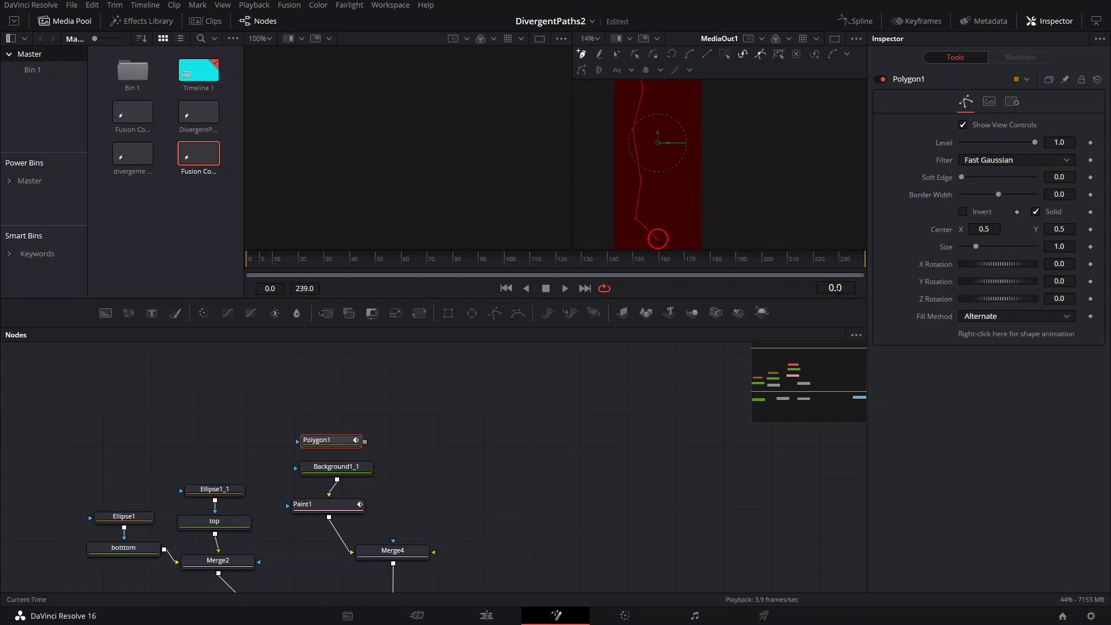
- Remove Polygon1Polyline from Polygon1's shape animation and publish the polyline instead
right_click(960, 333)
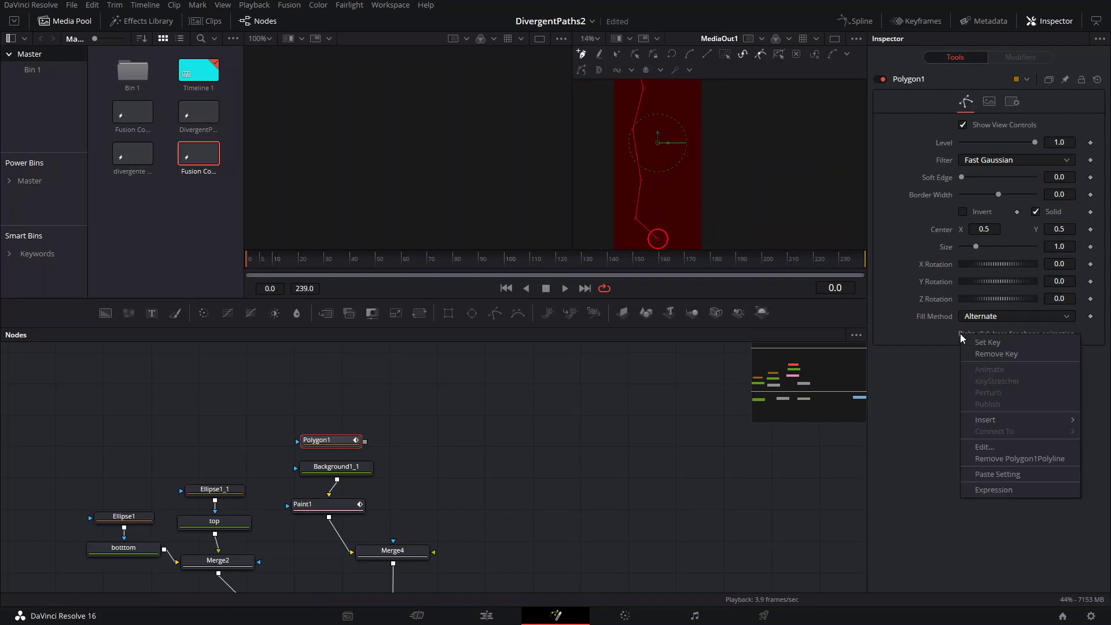
right_click(954, 331)
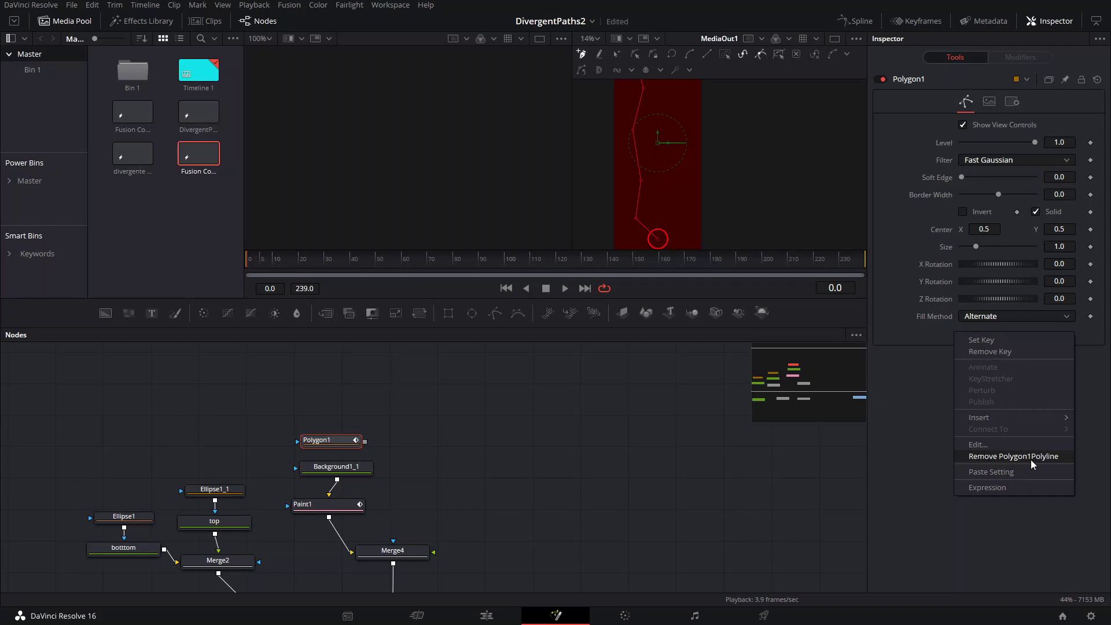
left_click(1030, 459)
right_click(942, 341)
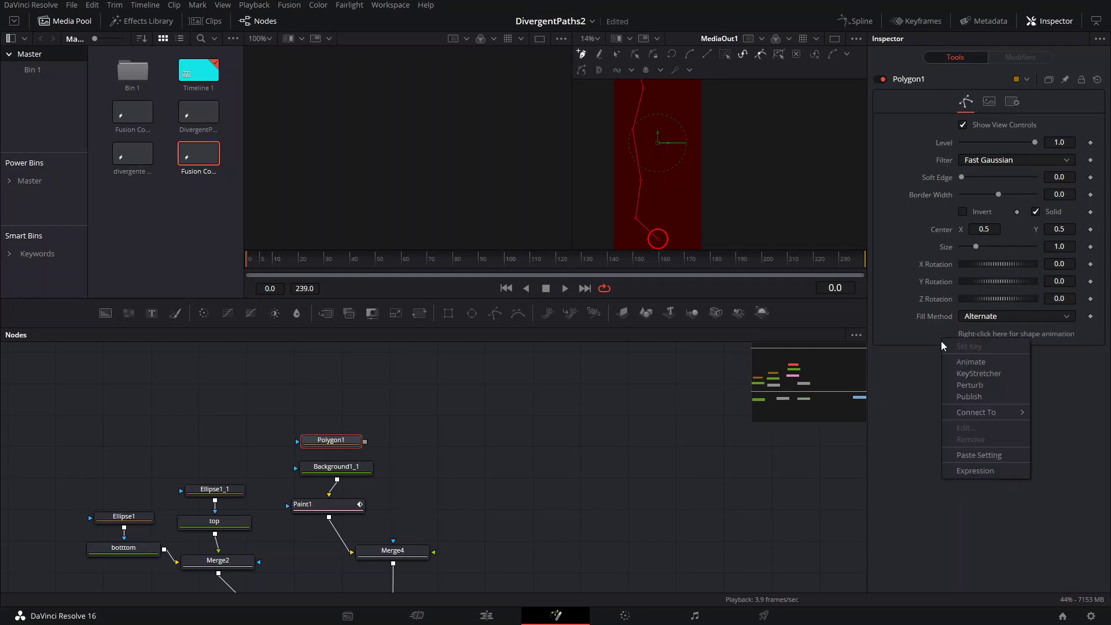
left_click(971, 396)
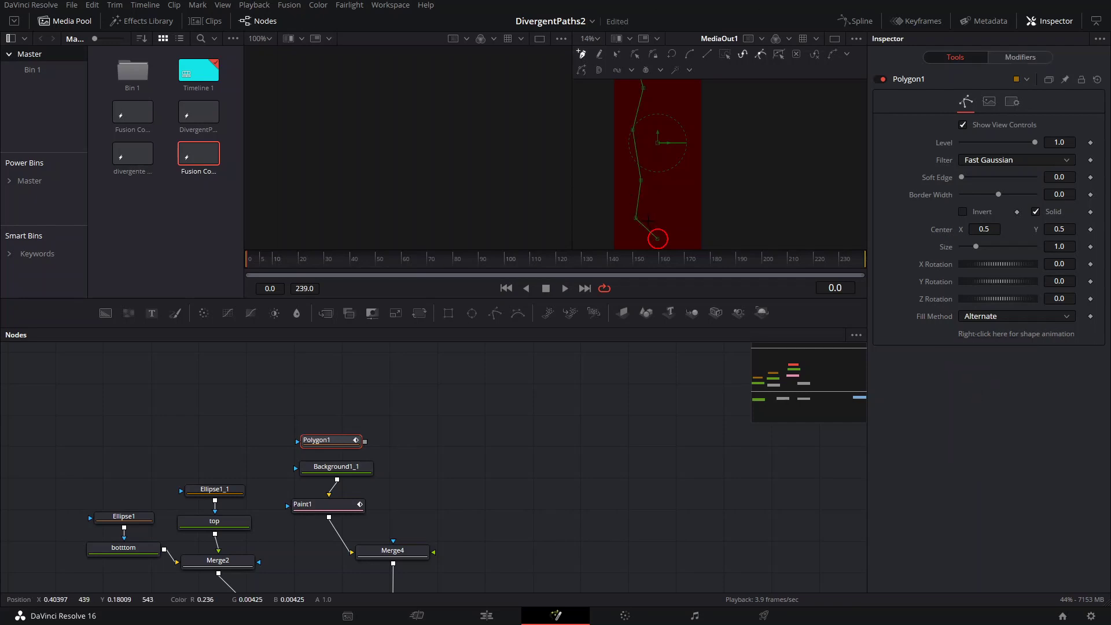
scroll(648, 221, "up", 3)
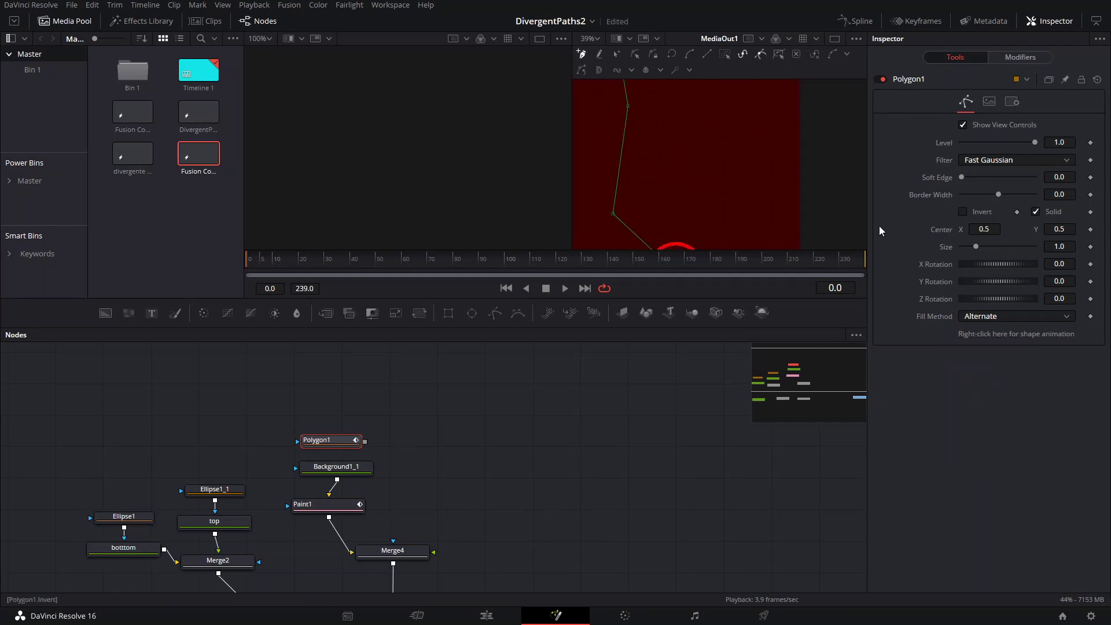
- Select the Polyline Stroke tool for Paint1 and expose its stroke controls
left_click(325, 508)
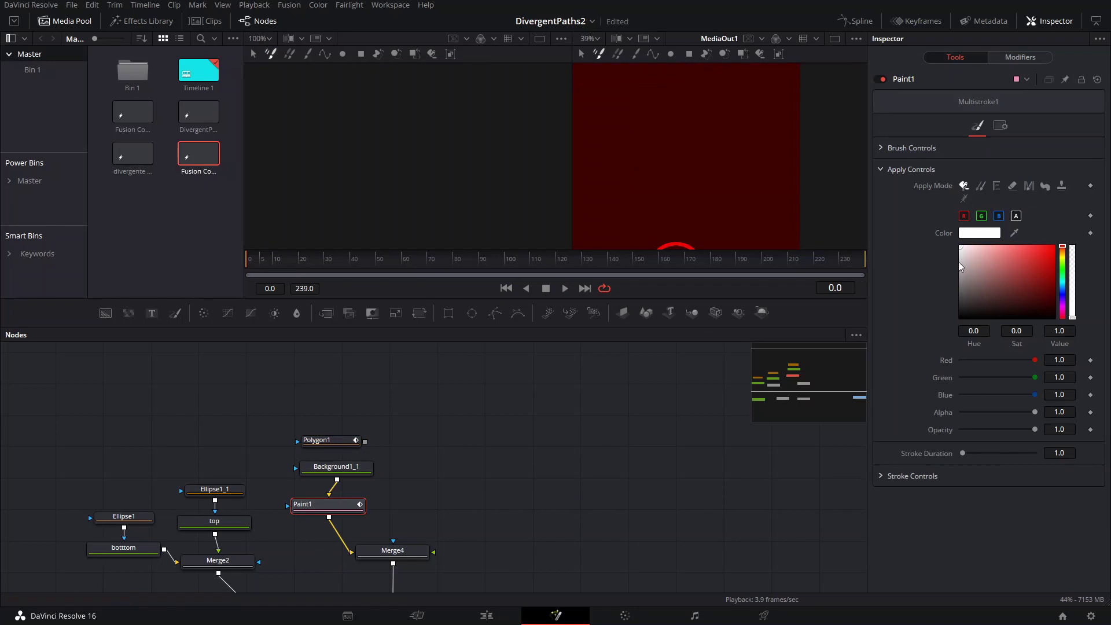
left_click(881, 476)
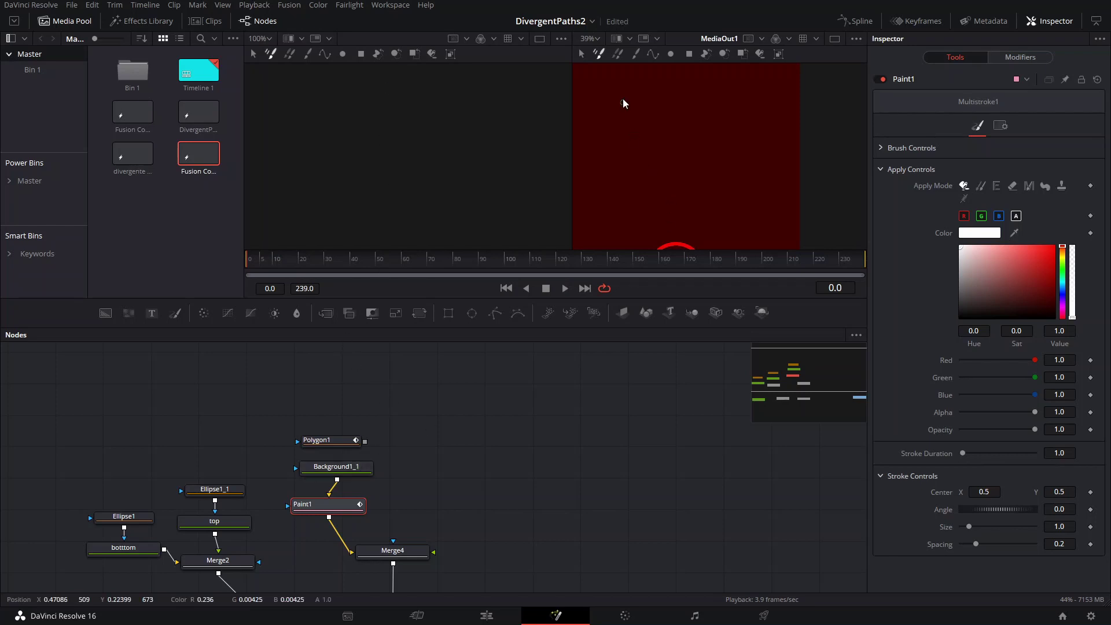
left_click(654, 54)
scroll(953, 279, "down", 1)
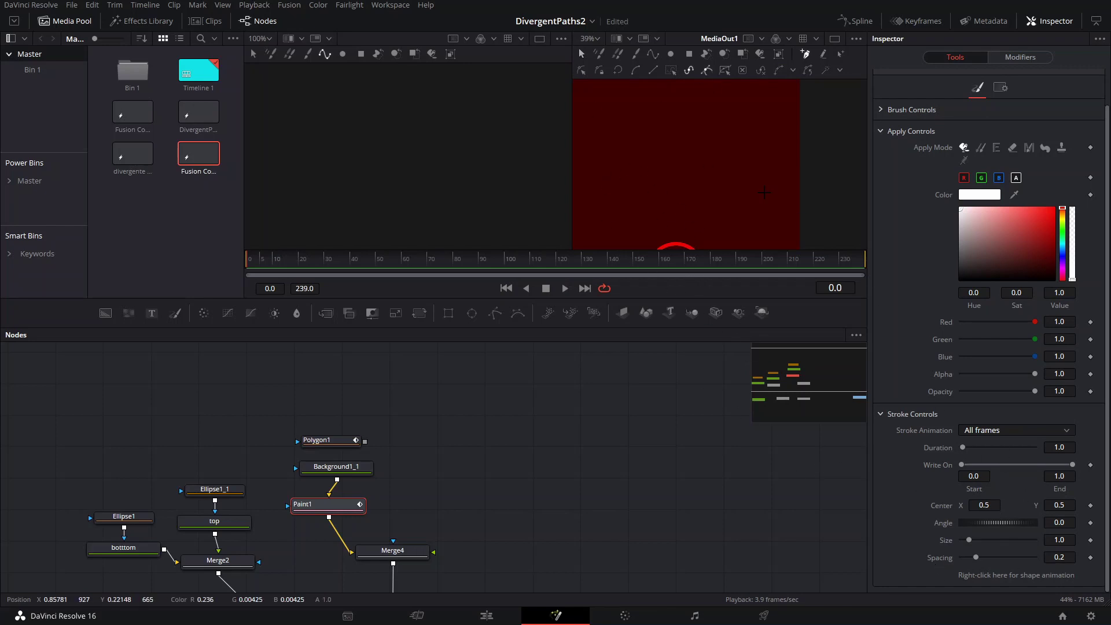
left_click_drag(677, 163, 691, 100)
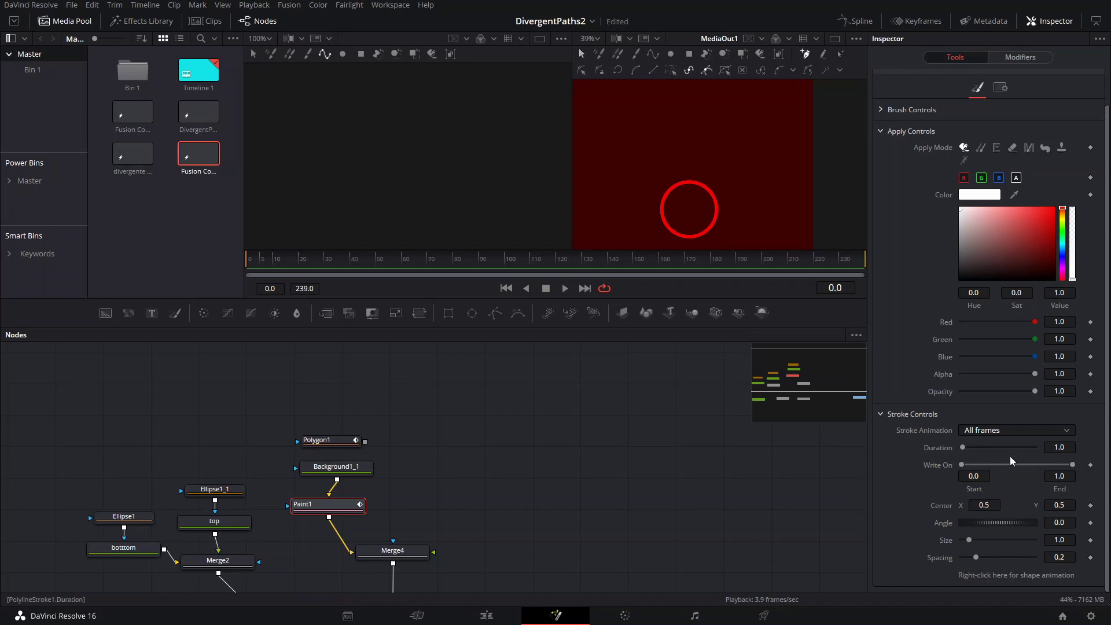
- Connect the Paint1 polyline stroke's shape animation to the published Polygon1: Polyline value
left_click(995, 90)
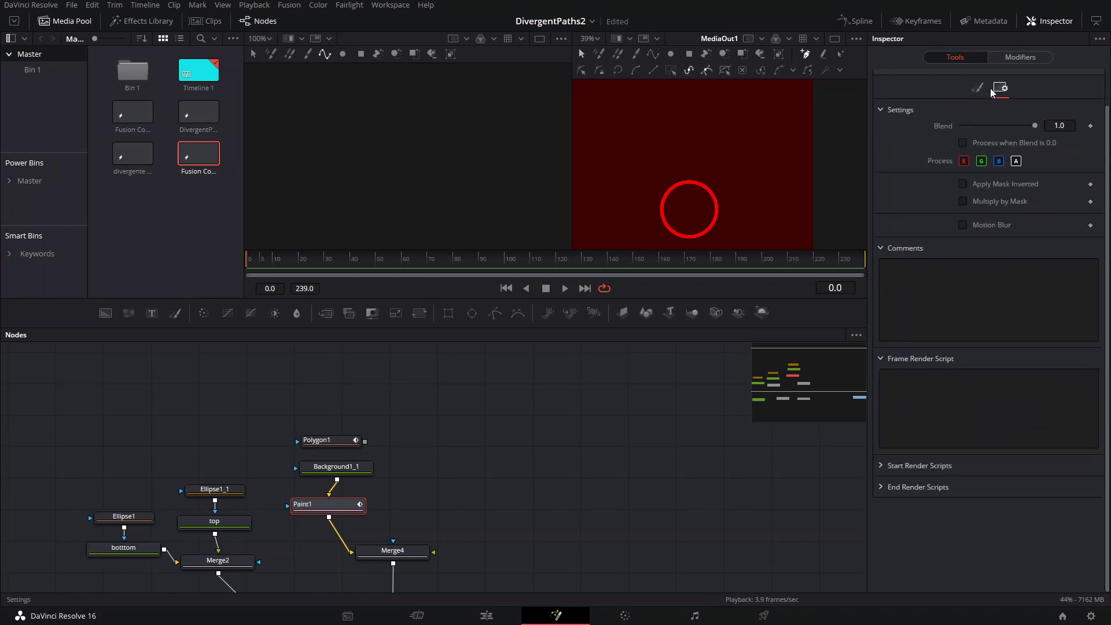
left_click(975, 87)
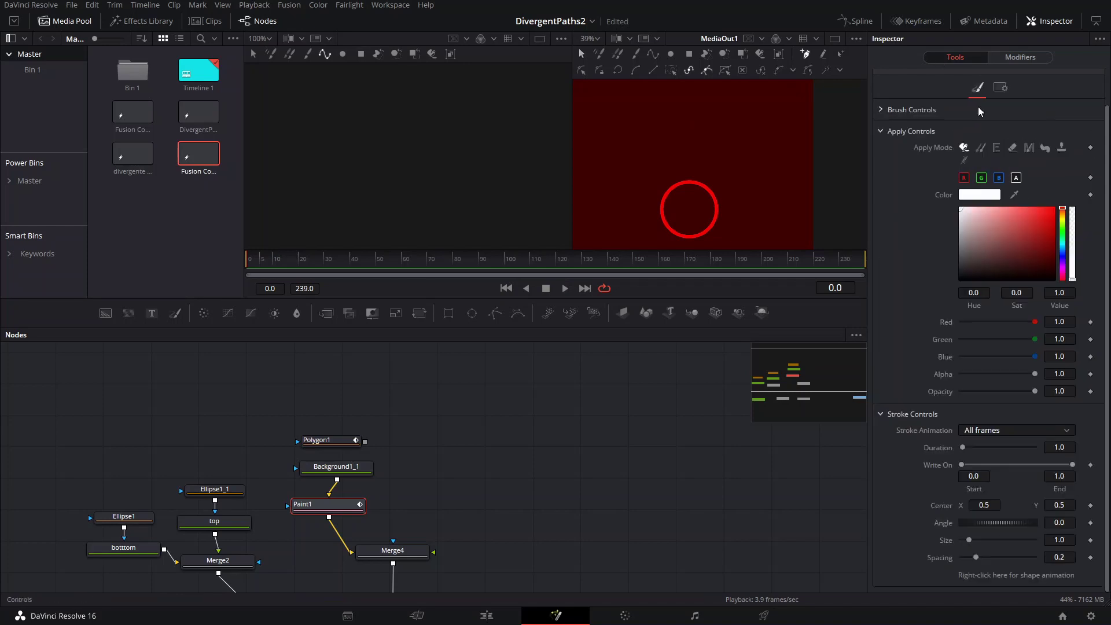
right_click(993, 575)
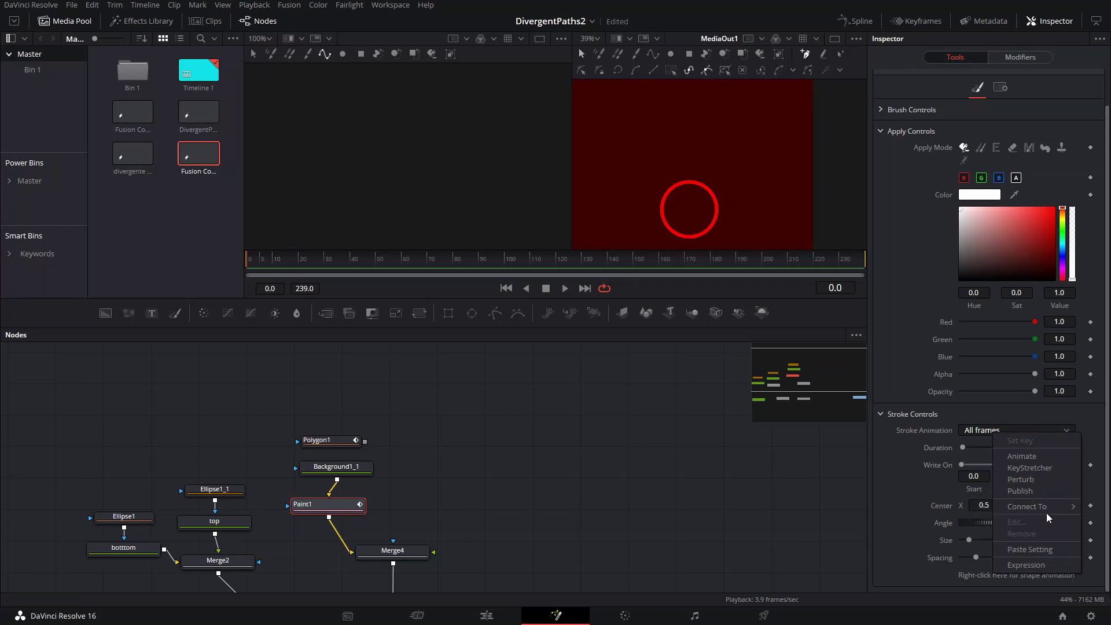
mouse_move(1046, 512)
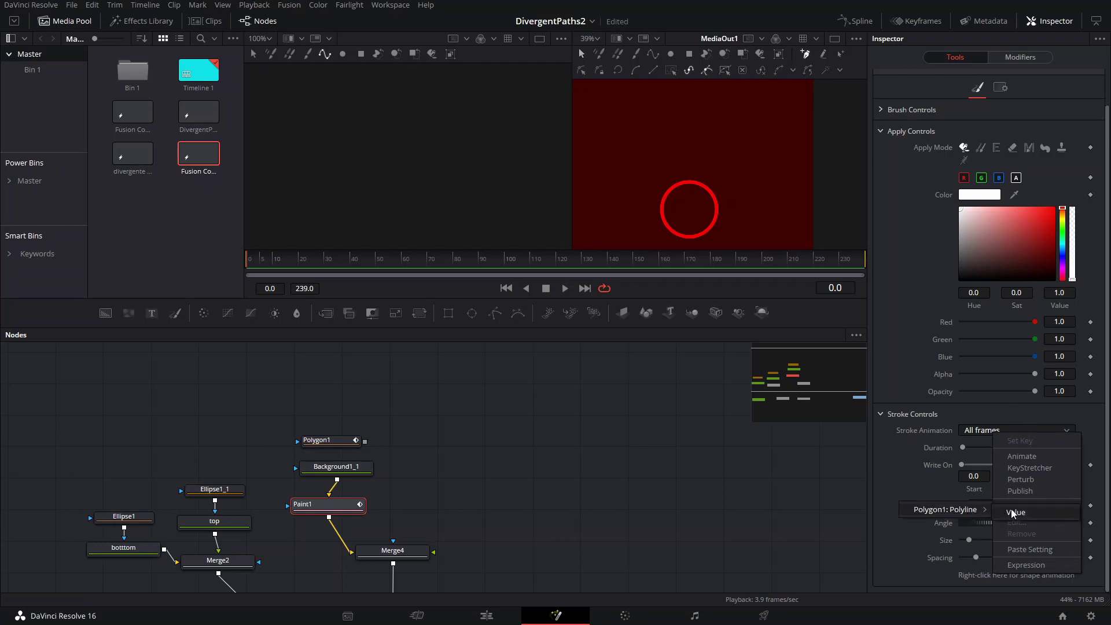
left_click(967, 513)
scroll(700, 213, "up", 3)
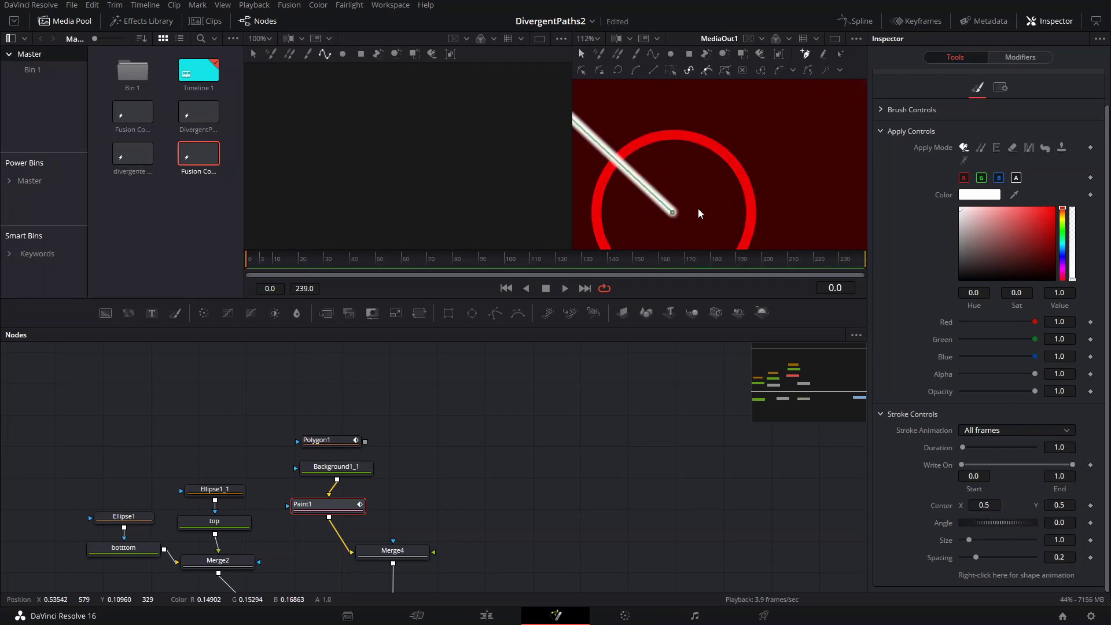
left_click_drag(700, 212, 736, 242)
scroll(772, 198, "down", 3)
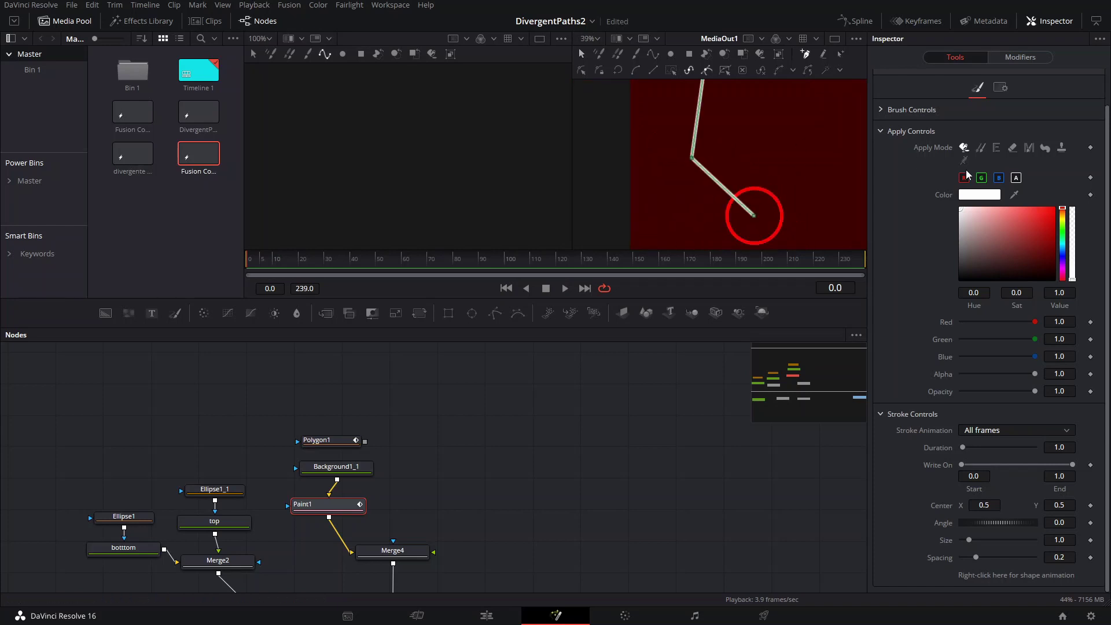
- Set the brush shape of Paint1's polyline stroke to the hard-edged circle
left_click(884, 109)
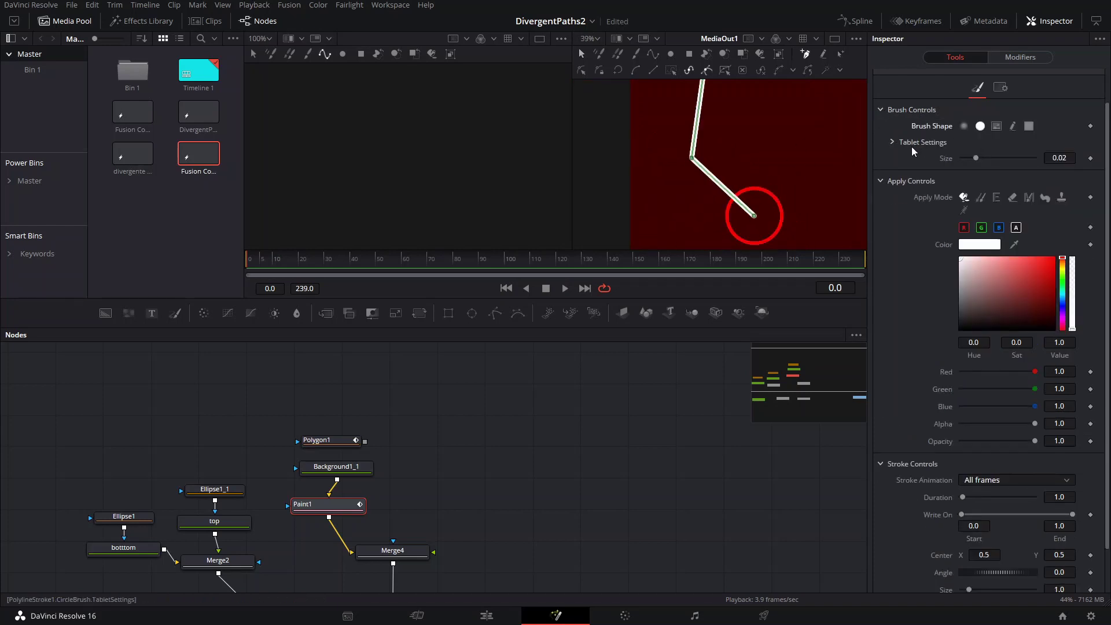
scroll(768, 186, "up", 3)
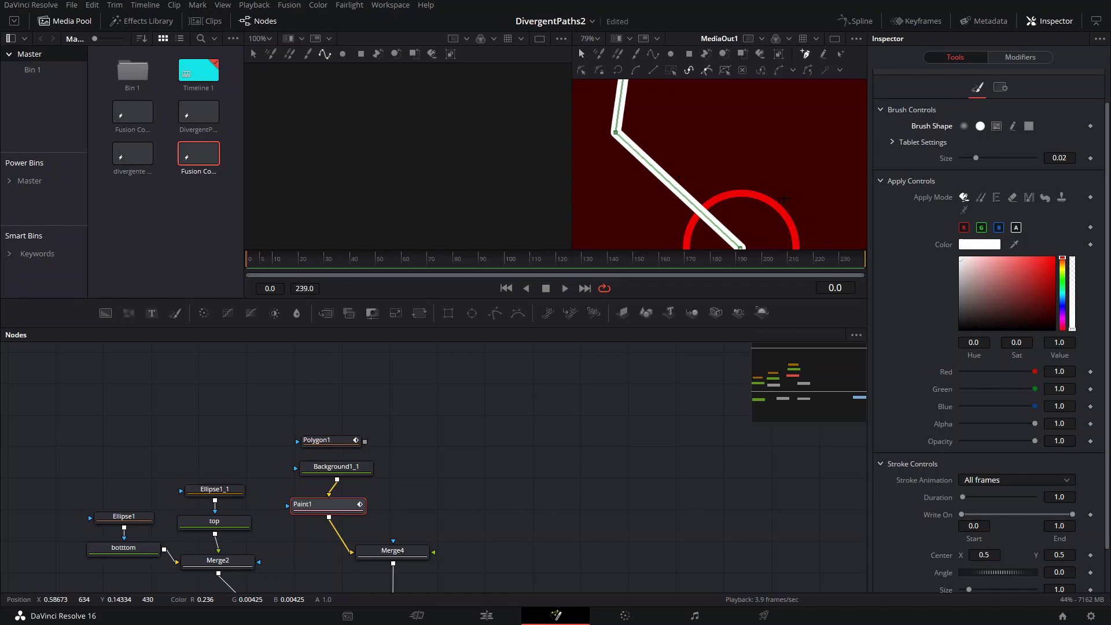
scroll(694, 169, "down", 3)
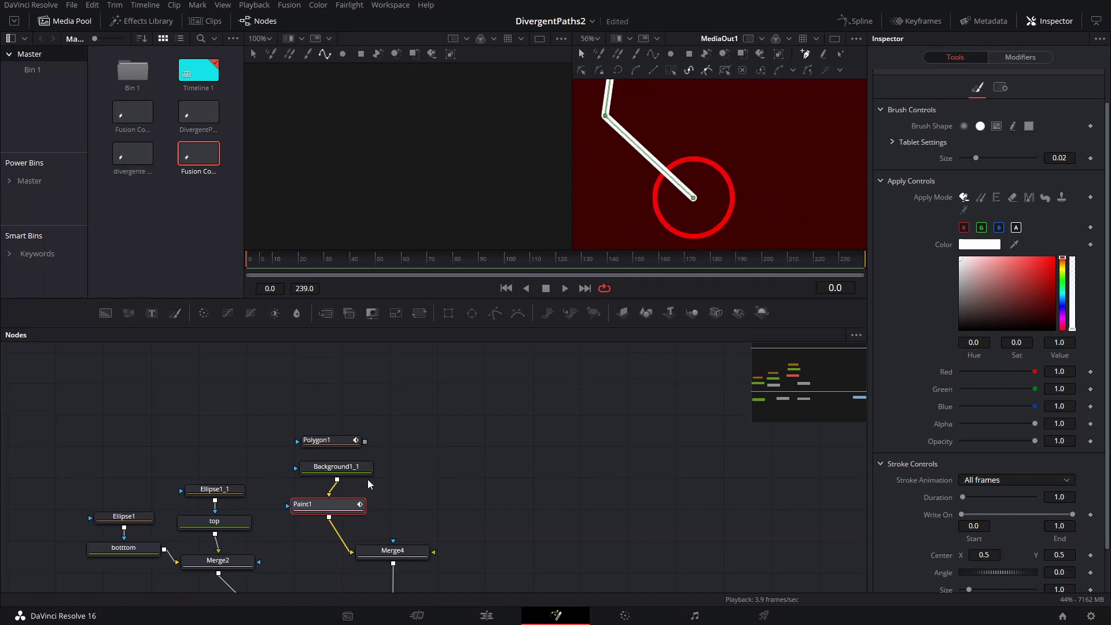
scroll(694, 167, "down", 4)
left_click_drag(691, 166, 644, 269)
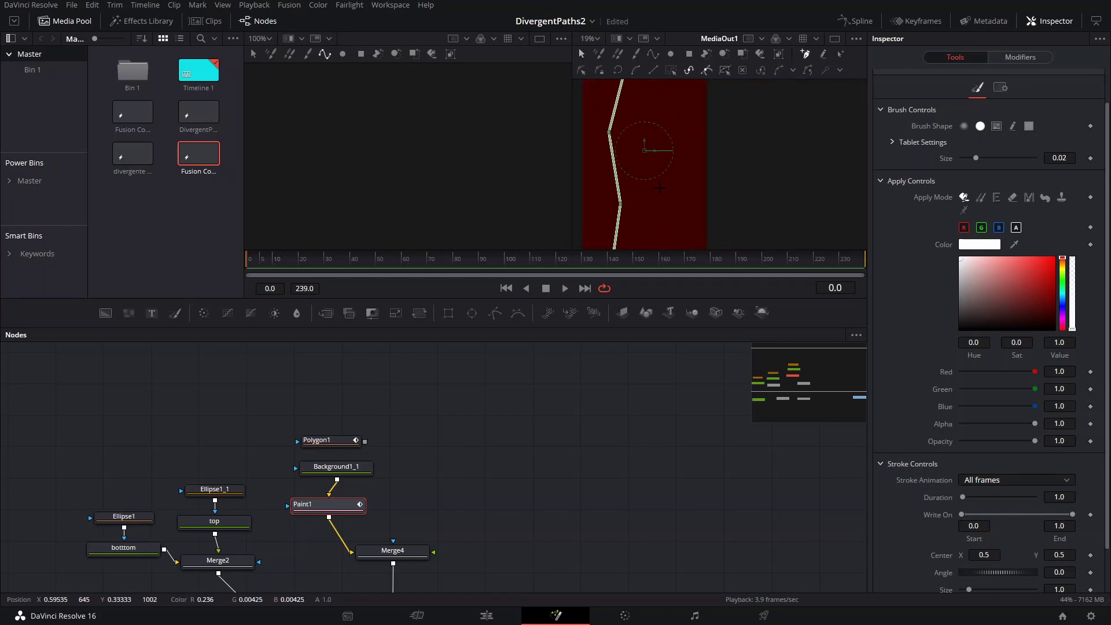
scroll(658, 192, "down", 5)
scroll(660, 191, "up", 6)
left_click_drag(668, 210, 704, 185)
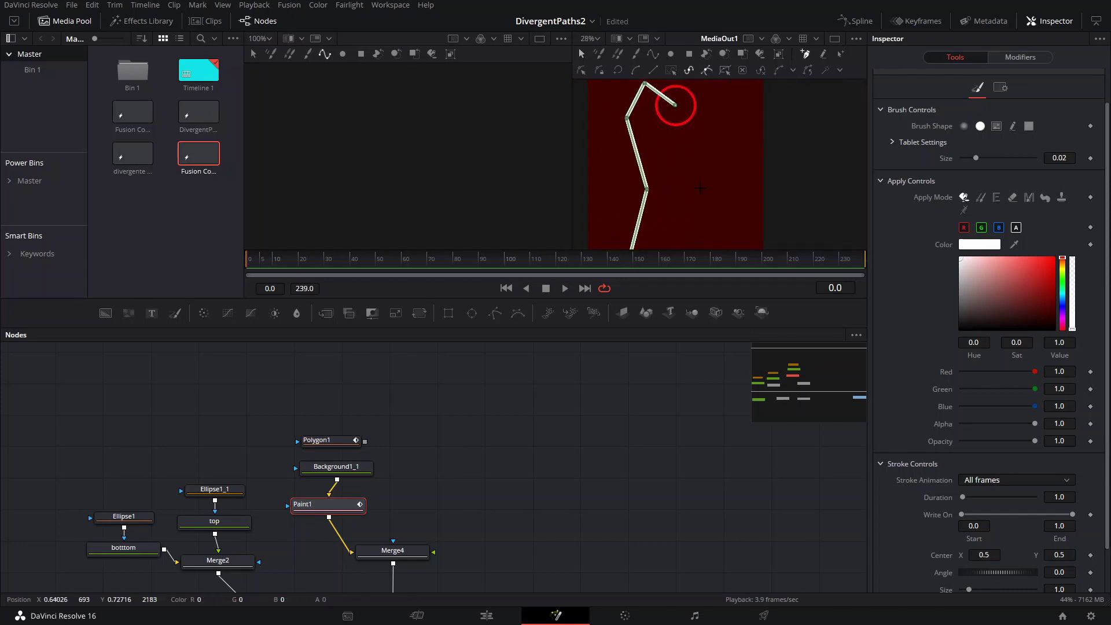
- Keyframe Paint1's stroke Write On so its end is 0.0 at frame 20 and 1.0 at frame 70
mouse_move(312, 264)
left_mouse_down()
mouse_move(275, 263)
mouse_move(298, 265)
left_mouse_up()
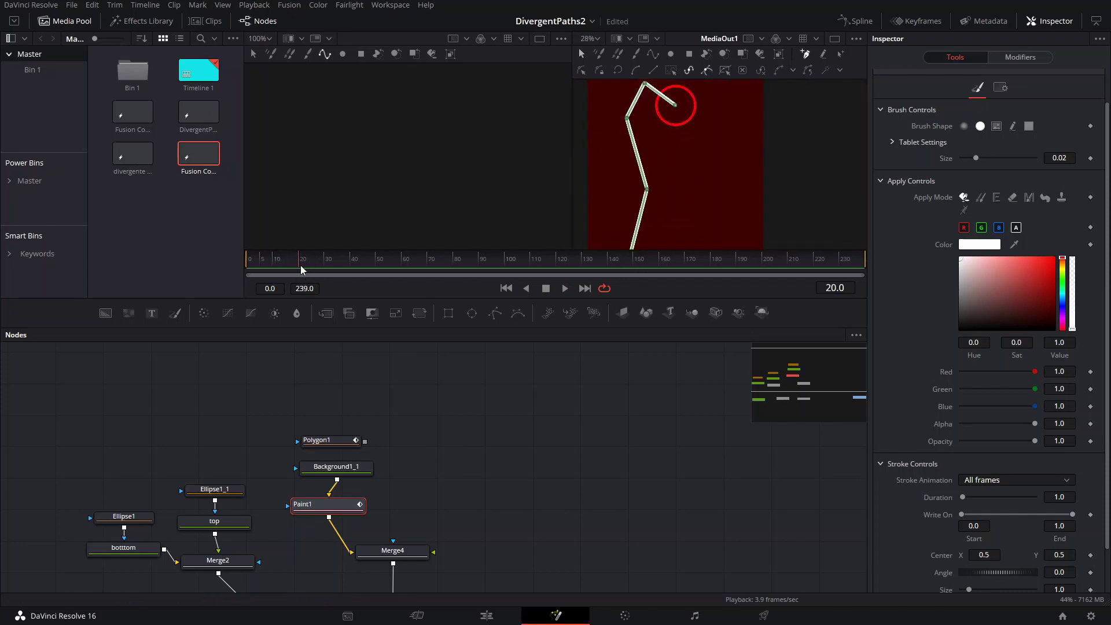
left_click_drag(1076, 518, 967, 515)
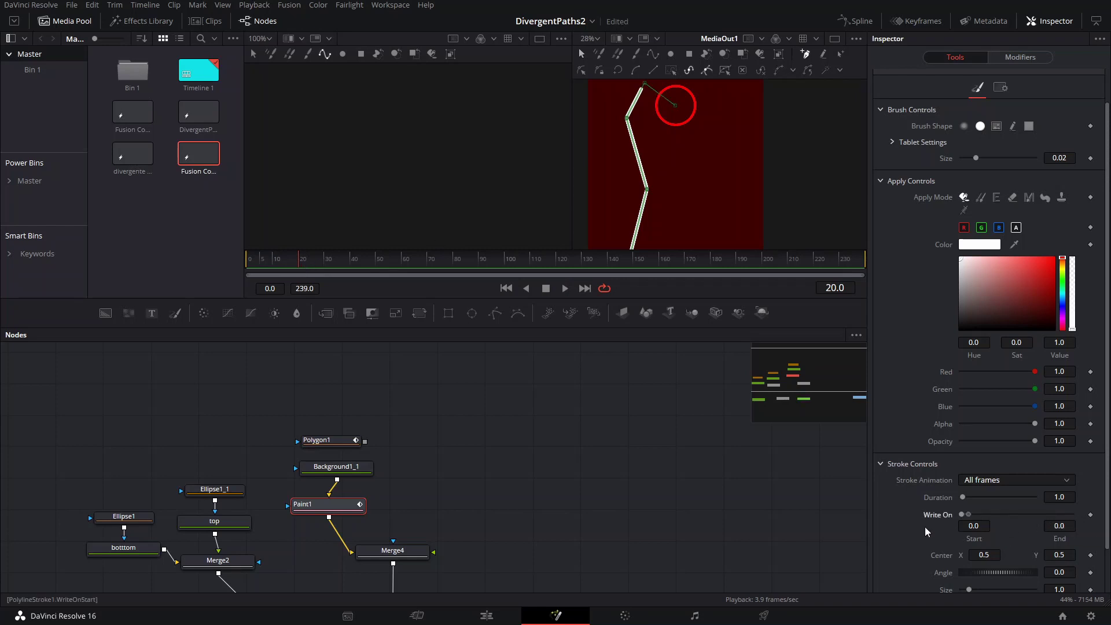
left_click(1090, 514)
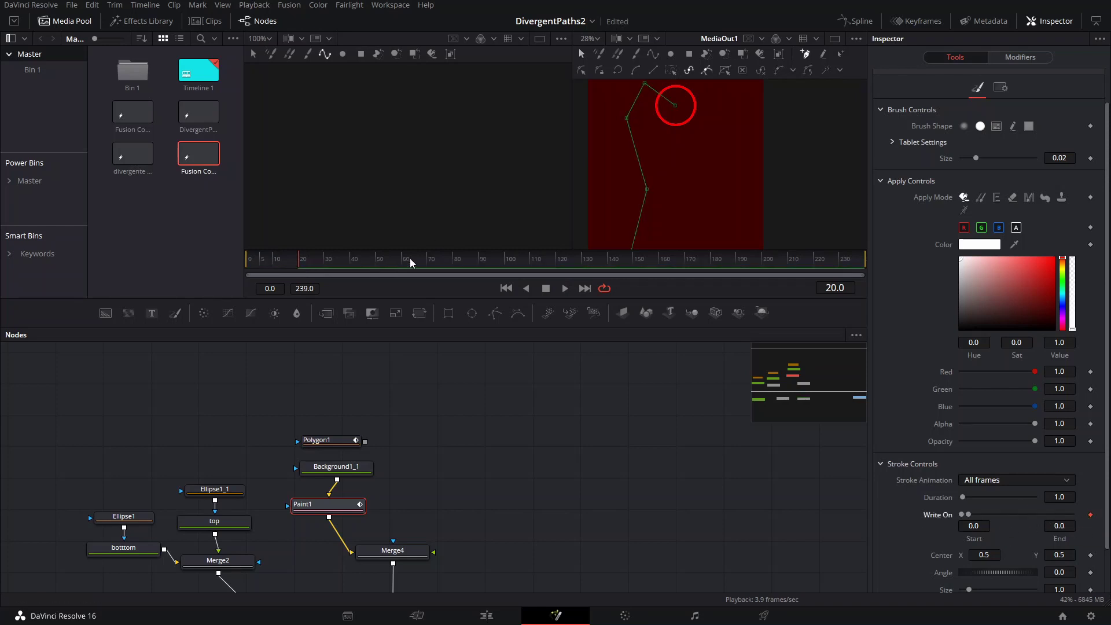
mouse_move(412, 263)
left_mouse_down()
mouse_move(438, 264)
mouse_move(428, 265)
left_mouse_up()
left_click_drag(968, 515, 1072, 514)
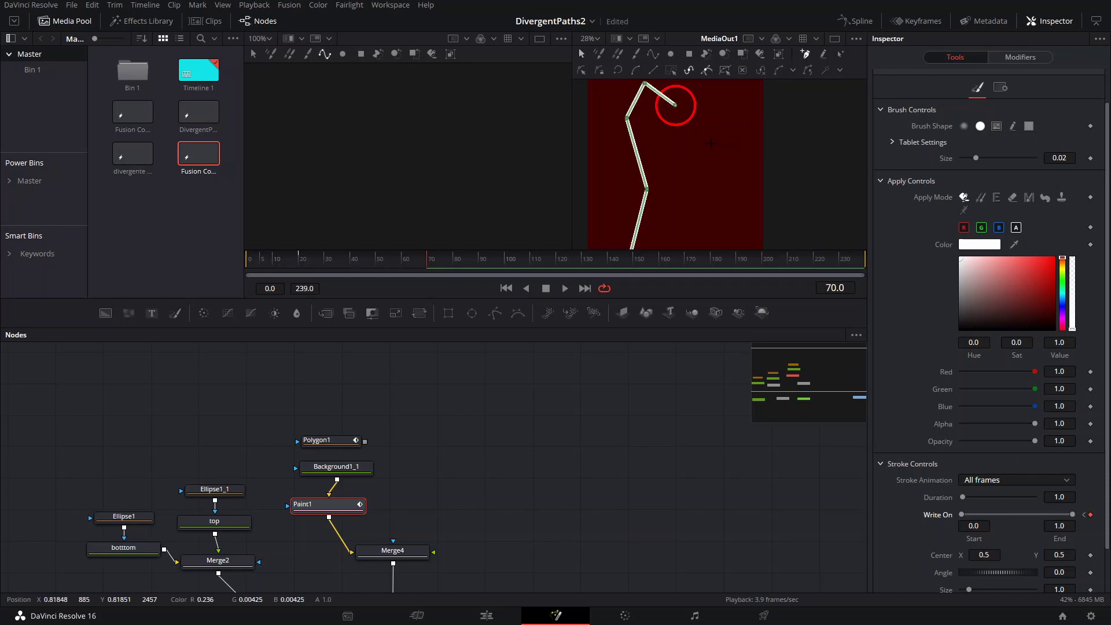
- Select Polygon1, go to frame 49, and curve the lower and middle corners of its path with the point handles
scroll(650, 139, "up", 5)
scroll(649, 140, "down", 3)
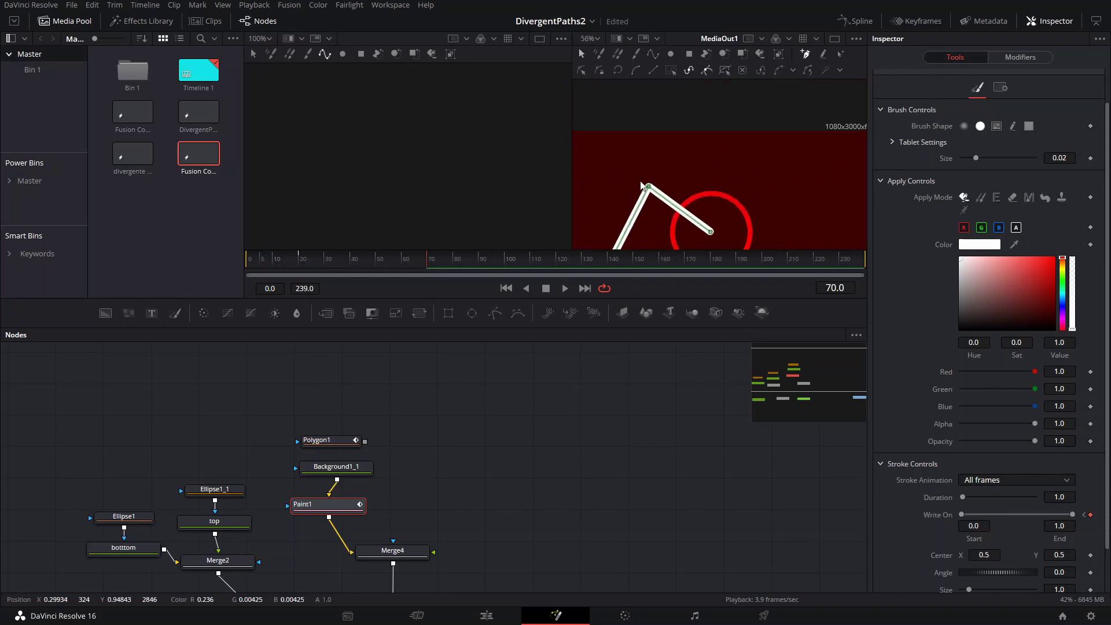
mouse_move(634, 162)
left_mouse_down()
mouse_move(678, 218)
mouse_move(648, 186)
mouse_move(612, 173)
mouse_move(649, 186)
left_mouse_up()
left_click(647, 188)
left_click(373, 266)
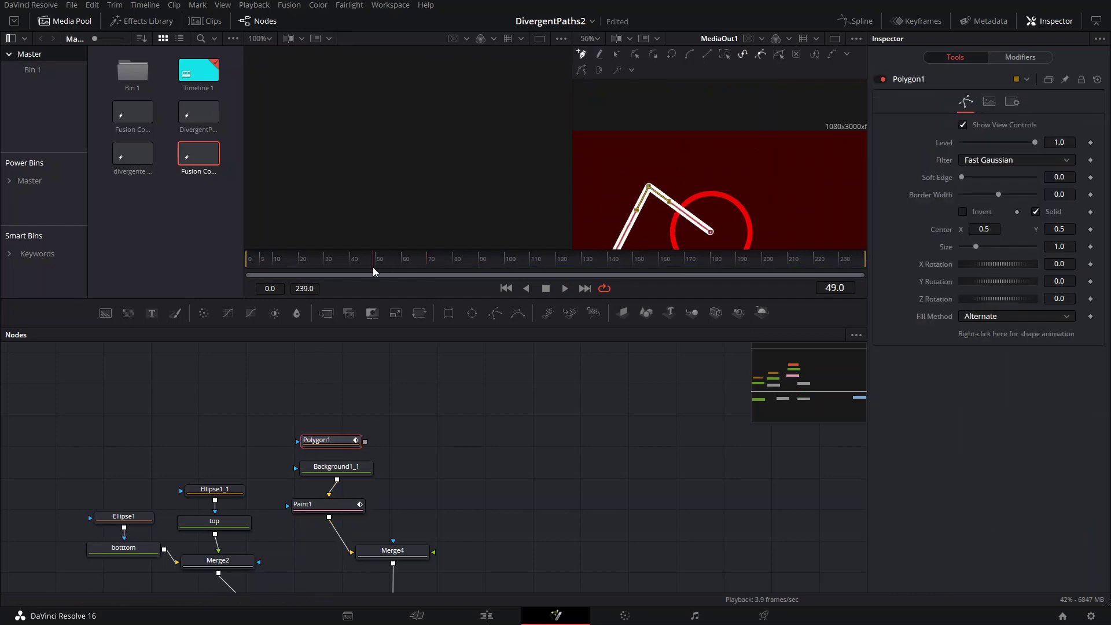
scroll(641, 168, "down", 2)
left_click_drag(641, 170, 652, 40)
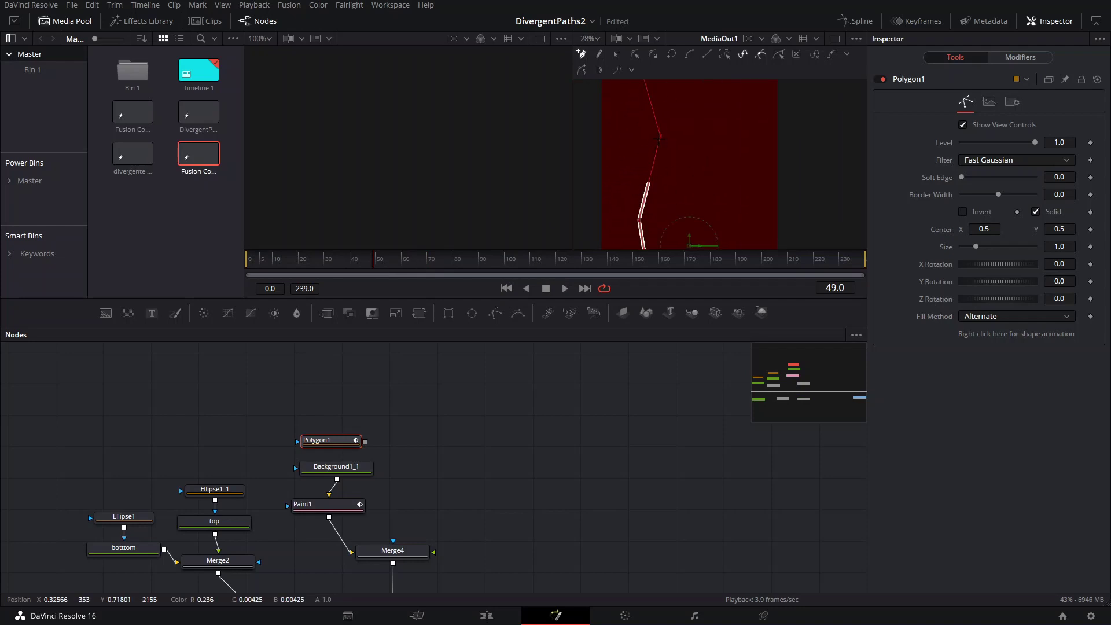
left_click_drag(659, 139, 661, 266)
scroll(657, 145, "up", 3)
scroll(676, 165, "down", 2)
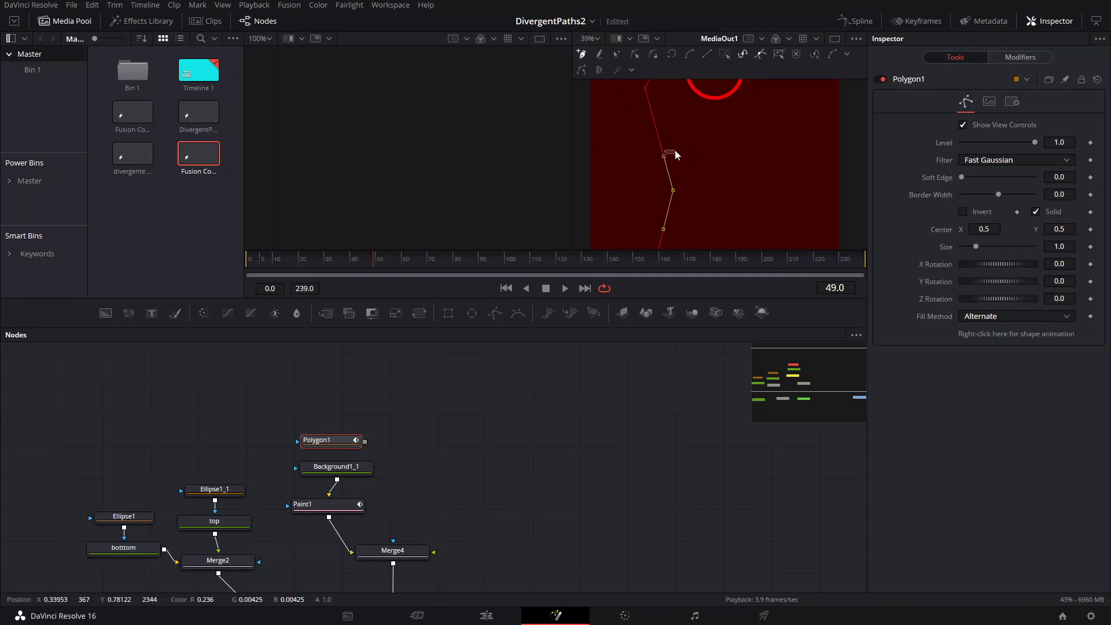
left_click_drag(664, 228, 656, 102)
left_click(654, 223)
left_click(668, 191)
left_click_drag(662, 147, 670, 143)
- Round the upper corners of Polygon1's path toward the top ring with the point handles
left_click_drag(665, 230, 678, 118)
left_click(672, 188)
left_click_drag(694, 214, 692, 219)
left_click_drag(686, 81, 704, 295)
left_click(677, 191)
left_click_drag(684, 175, 678, 173)
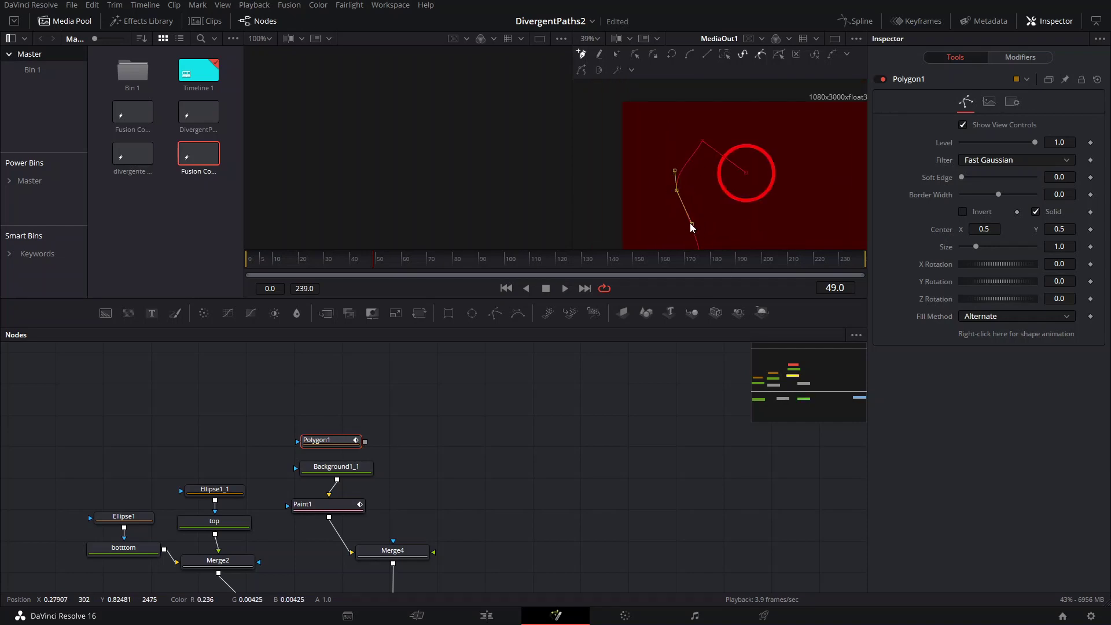
left_click_drag(671, 225, 671, 227)
left_click(701, 142)
left_click_drag(693, 156, 728, 147)
scroll(724, 196, "down", 4)
scroll(702, 174, "up", 2)
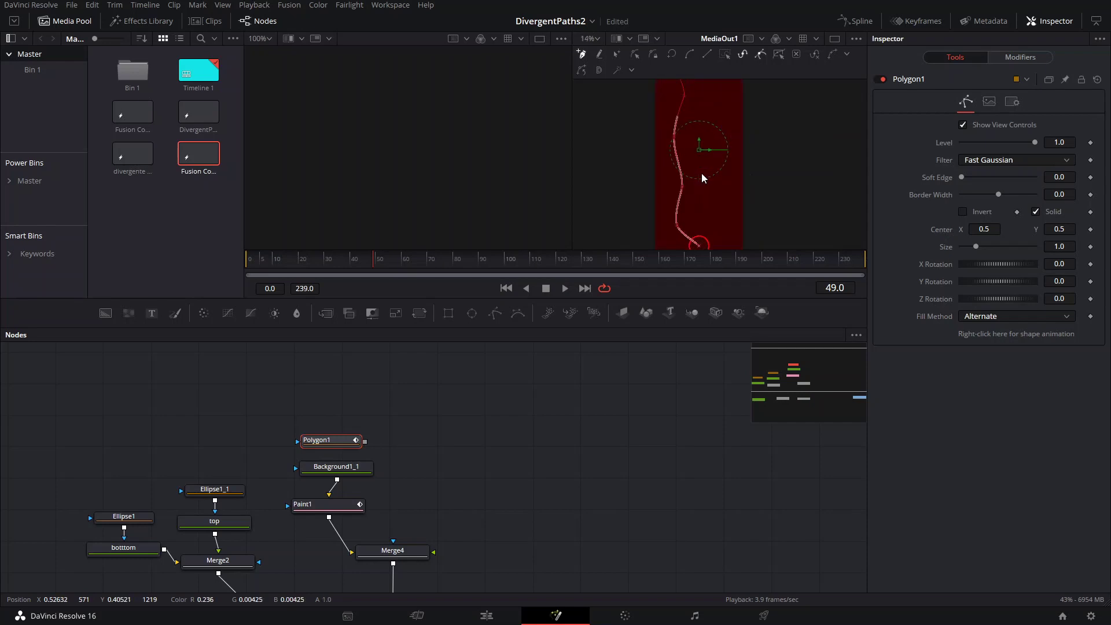
- Shorten the render range to end at frame 105 and play back the stroke animation
key("space")
left_click_drag(519, 265, 175, 278, "ctrl")
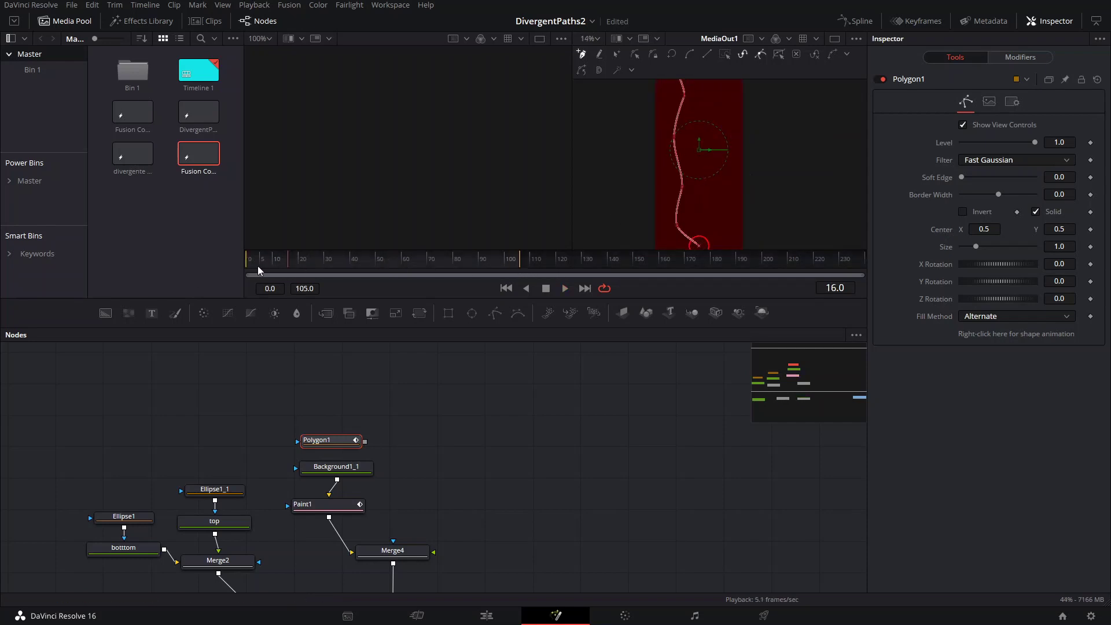
scroll(743, 231, "up", 2)
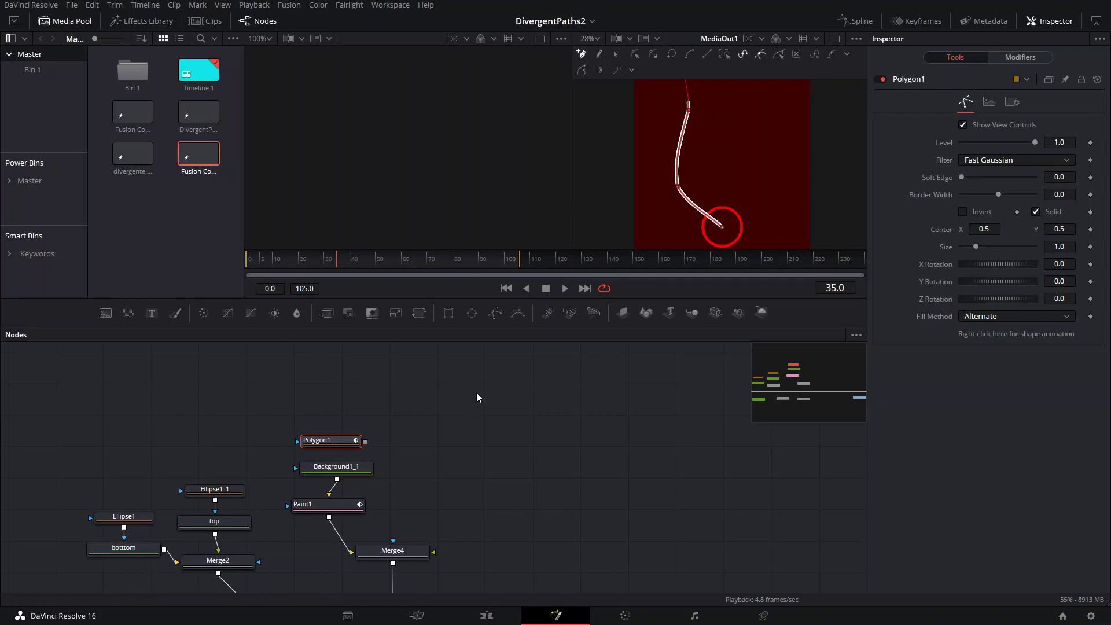
- Duplicate the Polygon1, Background1_1 and Paint1 nodes and place the copies beside the originals
left_click_drag(469, 516, 484, 471)
left_click_drag(450, 394, 345, 459)
left_click_drag(419, 424, 413, 489)
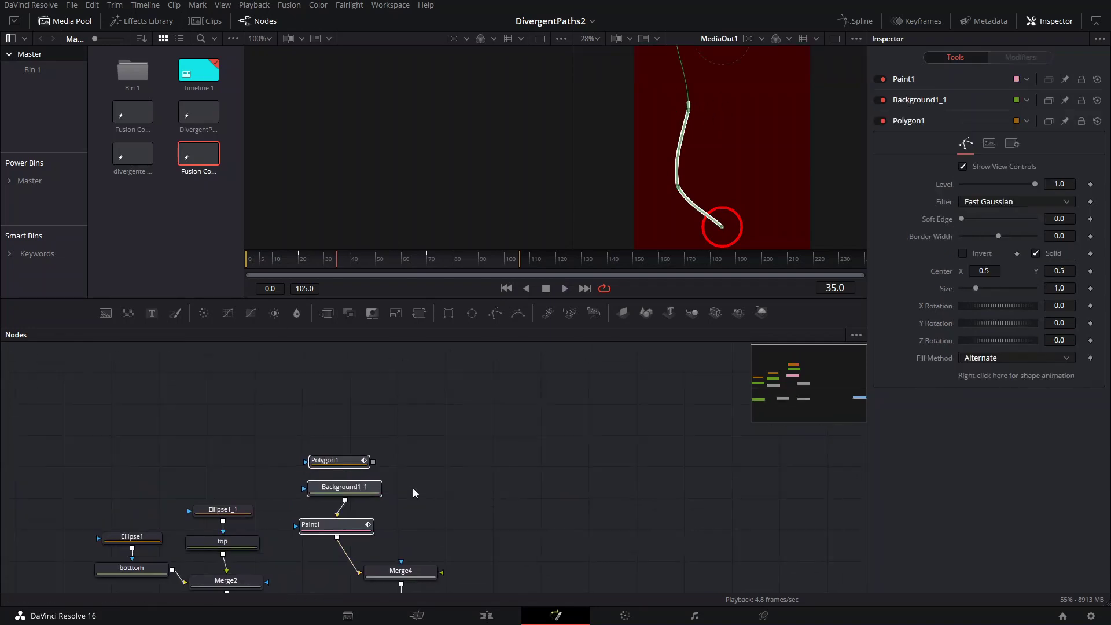
left_click(442, 479)
key("ctrl+v")
left_click_drag(462, 529, 459, 526)
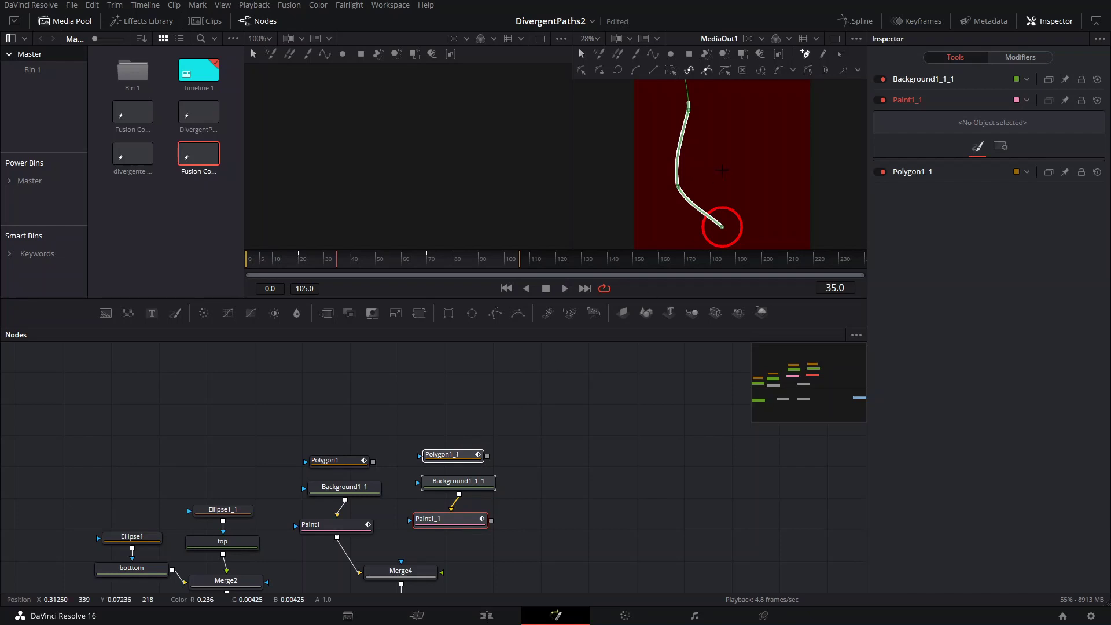
- Connect the output of Paint1_1 to Merge4 as its foreground
left_click(504, 535)
mouse_move(492, 521)
left_mouse_down()
mouse_move(460, 558)
mouse_move(401, 570)
left_mouse_up()
left_click(457, 526)
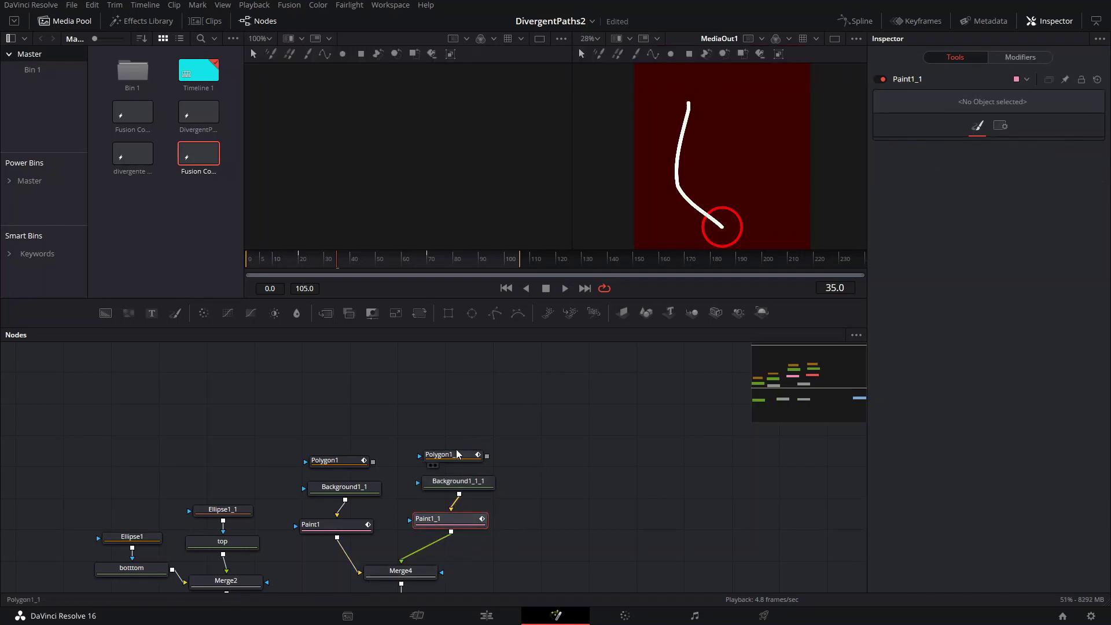
- Move Polygon1_1's lower path points to the right side of the background so the copy diverges from the first path
left_click(450, 455)
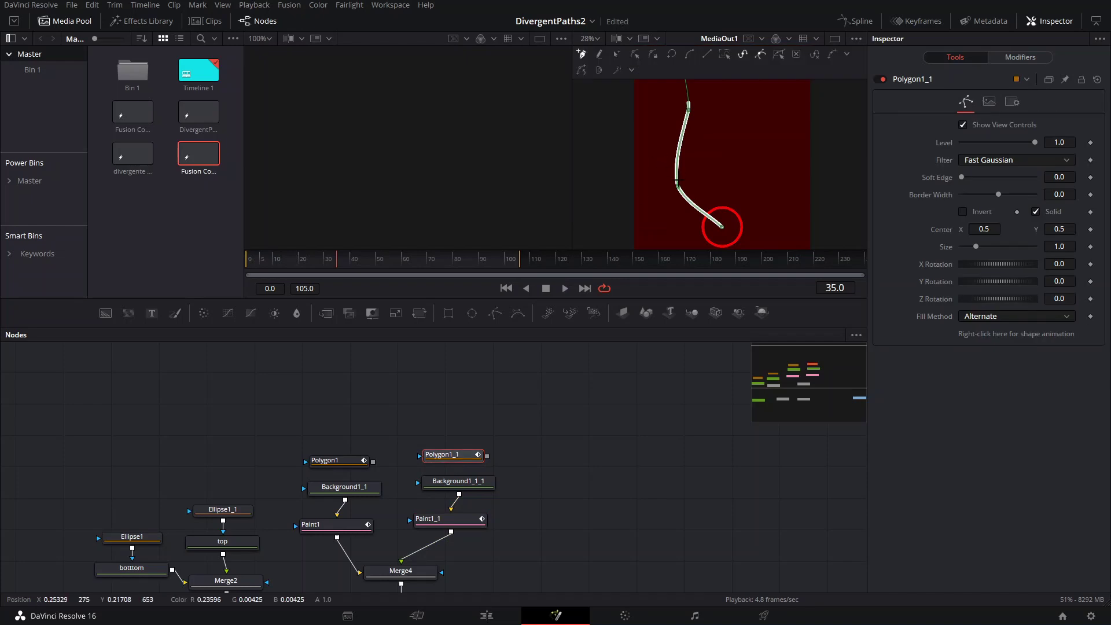
left_click_drag(677, 184, 711, 186)
left_click_drag(770, 189, 767, 186)
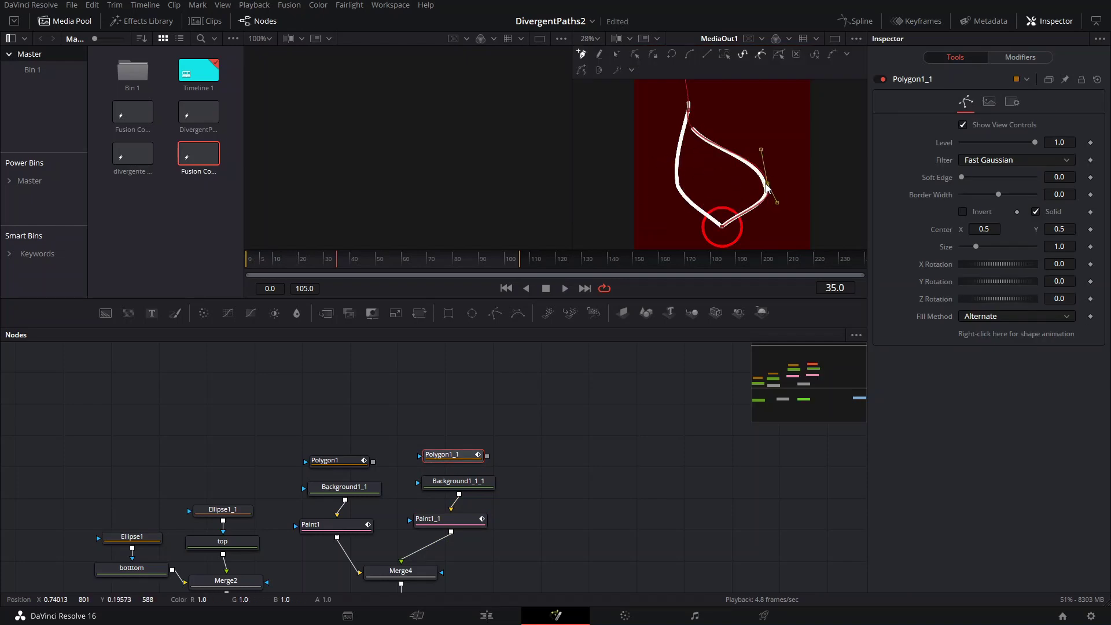
mouse_move(704, 117)
left_mouse_down()
mouse_move(647, 201)
mouse_move(671, 184)
mouse_move(708, 183)
mouse_move(691, 183)
left_mouse_up()
left_click_drag(642, 107, 709, 183)
left_click_drag(679, 158, 646, 251)
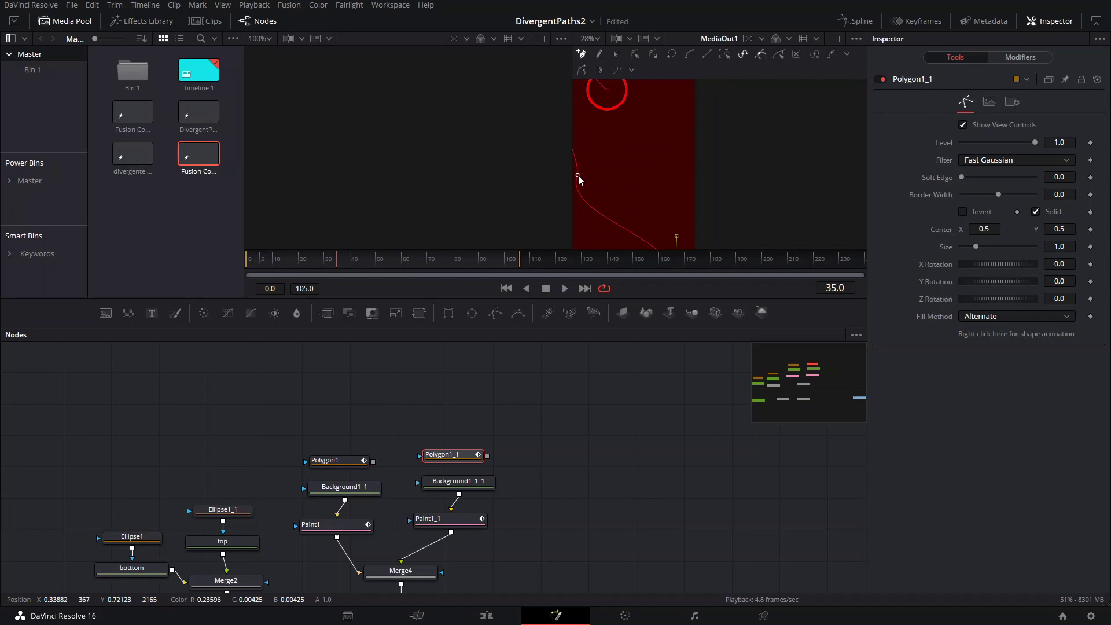
- Move Polygon1_1's upper path points to the right and adjust the curve leading into the top ring
left_click_drag(578, 175, 711, 204)
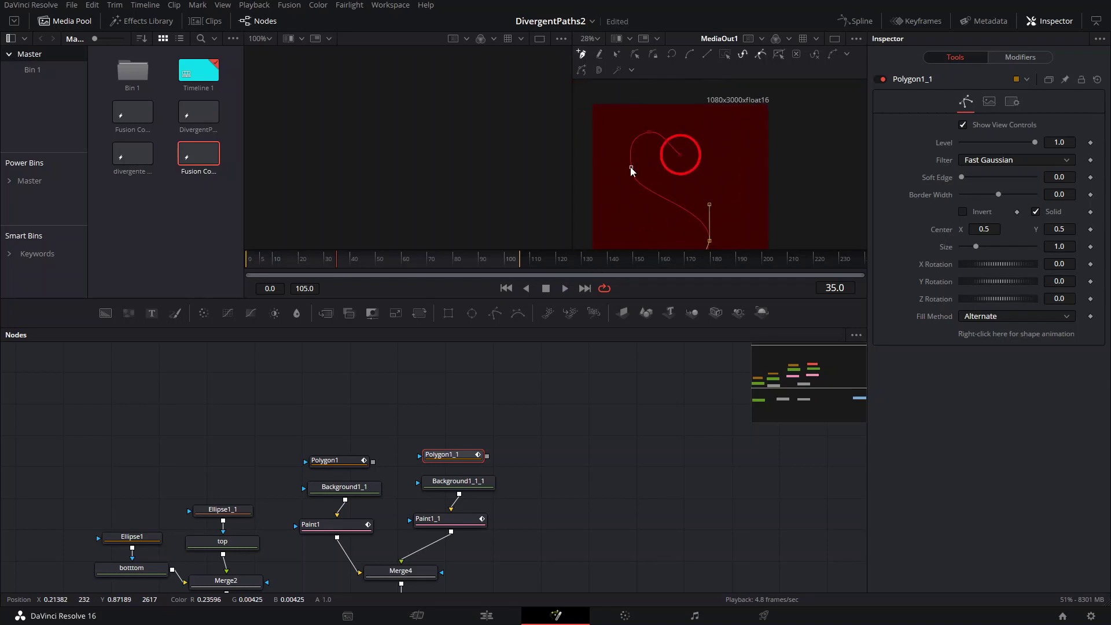
left_click_drag(631, 169, 741, 195)
left_click_drag(649, 133, 755, 150)
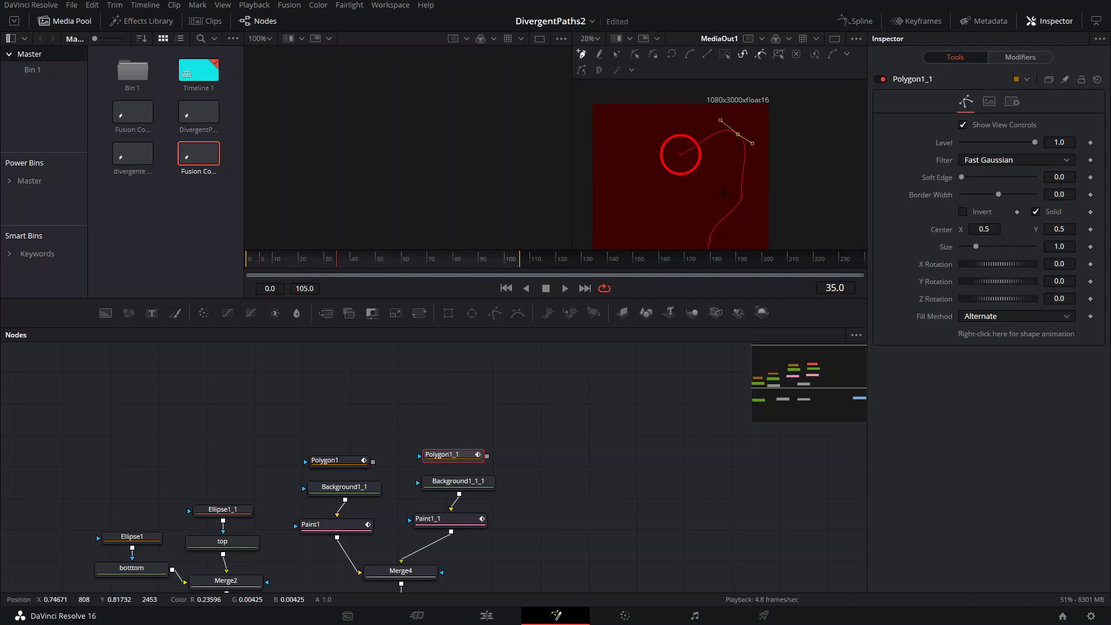
left_click_drag(723, 193, 740, 143)
scroll(732, 165, "down", 5)
left_click_drag(734, 248, 719, 201)
scroll(717, 202, "up", 3)
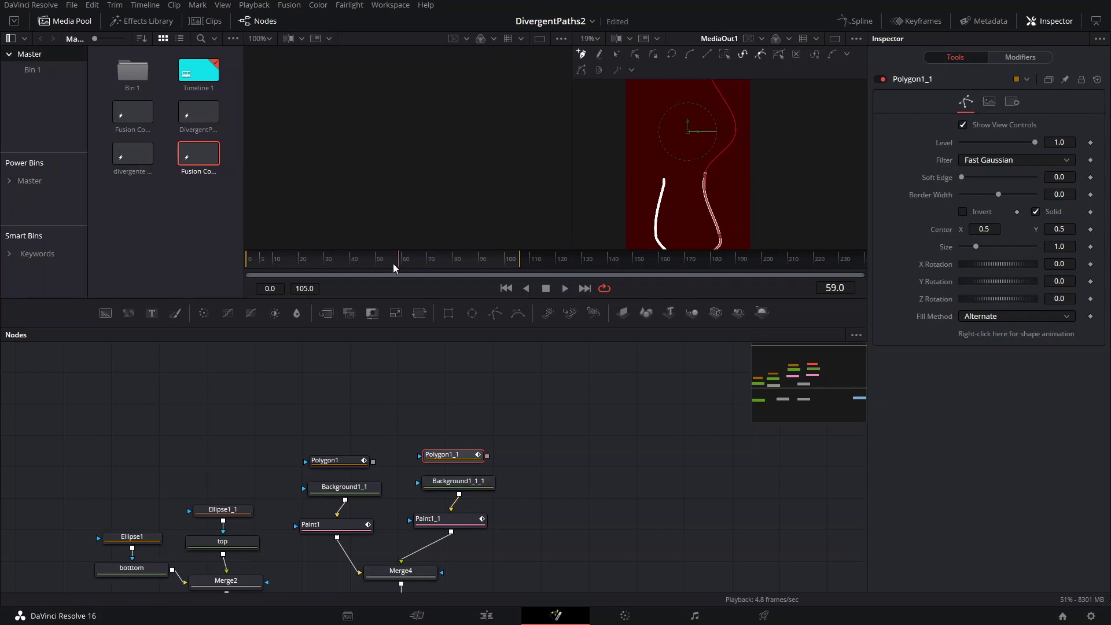
- Play the animation from the start to check both strokes growing along their paths
key("ctrl+Left")
key("space")
left_click_drag(685, 212, 694, 173)
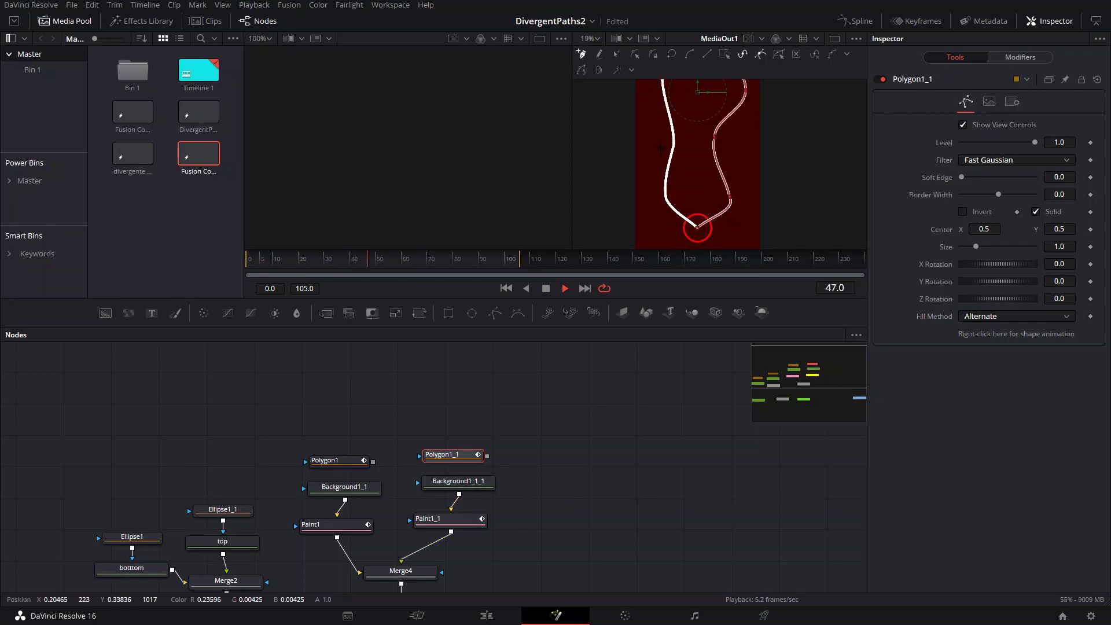
key("space")
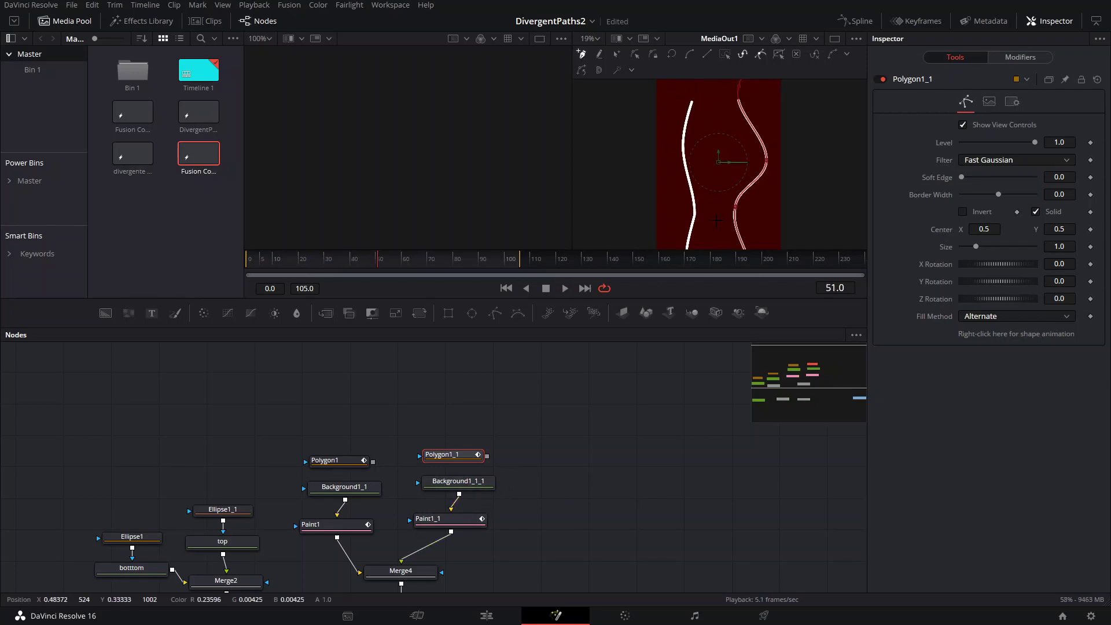
- Add a new polyline stroke to Paint1_1 and set its colour to red with value 0.945
left_click(460, 523)
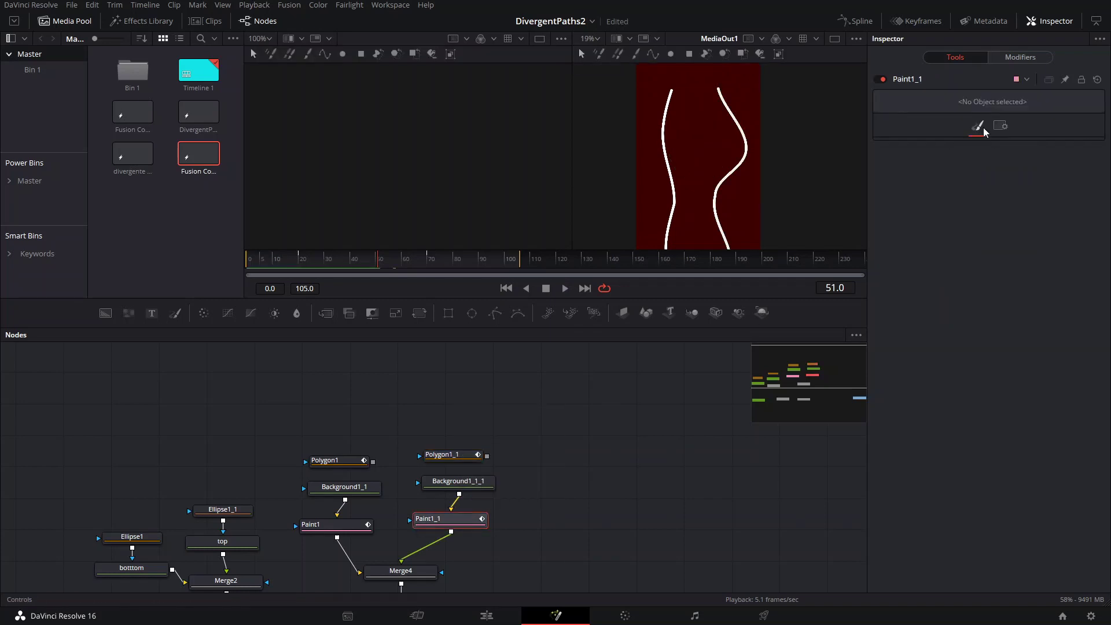
left_click(653, 54)
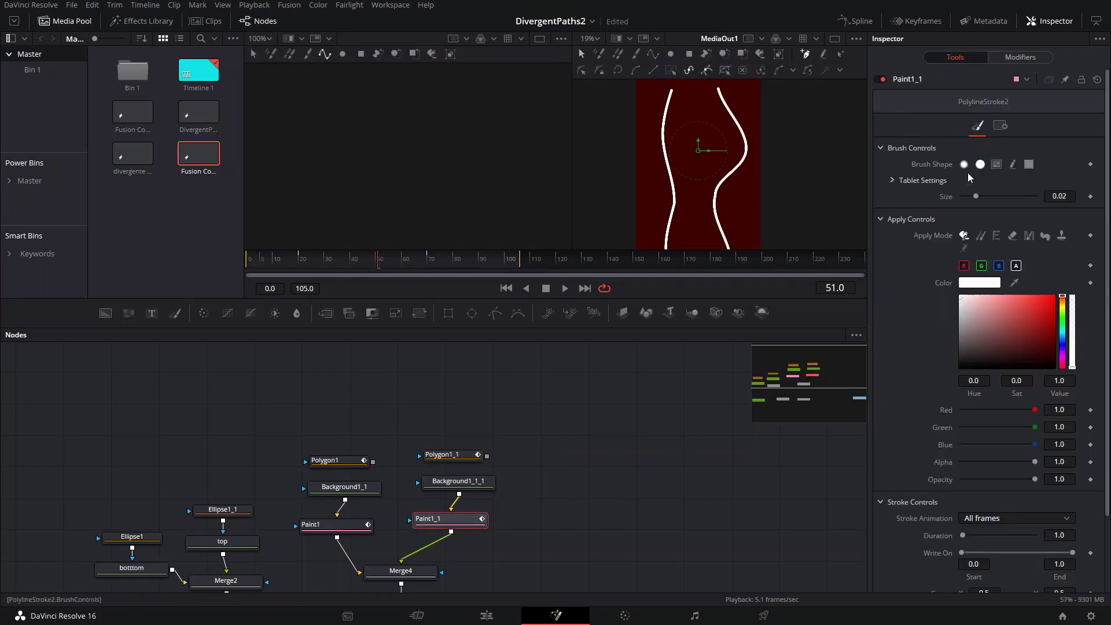
left_click_drag(1040, 323, 1056, 303)
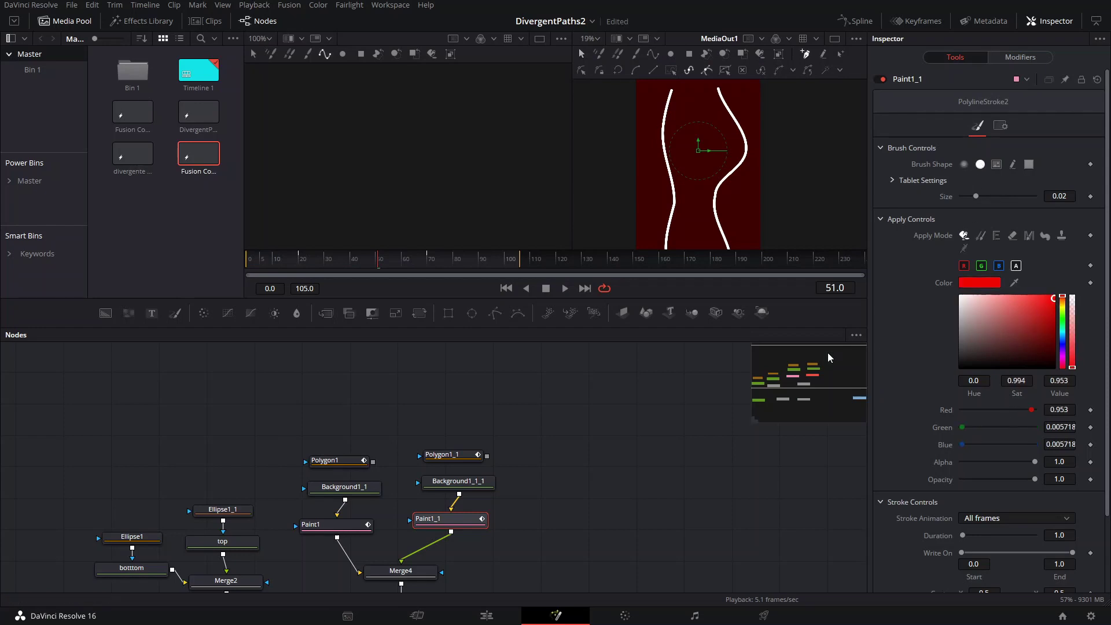
scroll(943, 287, "down", 3)
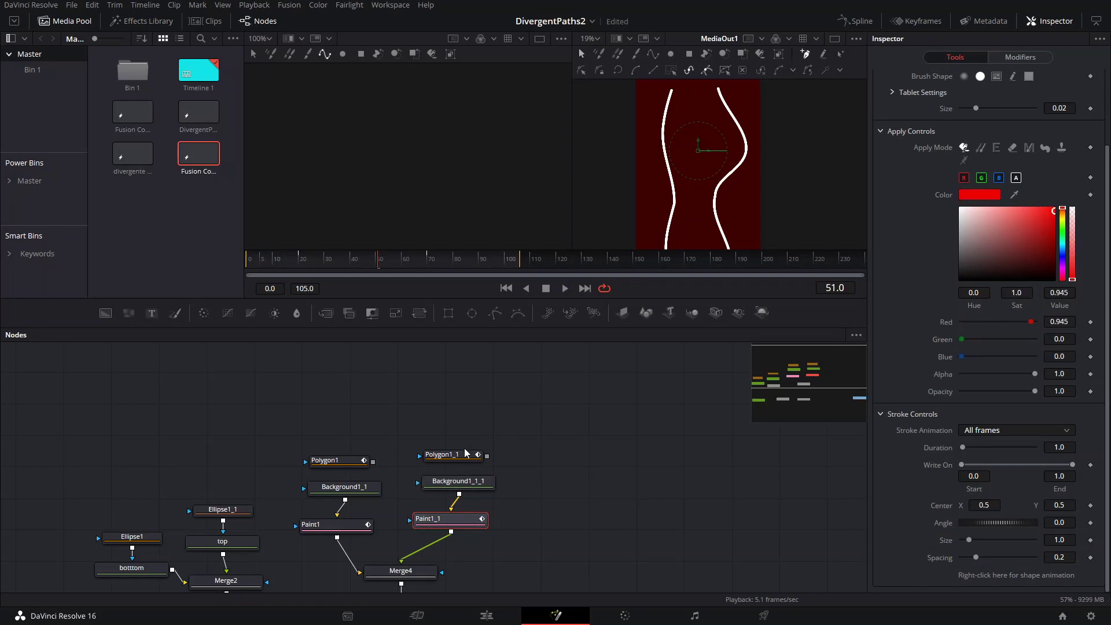
- Connect the new stroke's shape animation to the published Polygon1_1: Polyline value
right_click(942, 572)
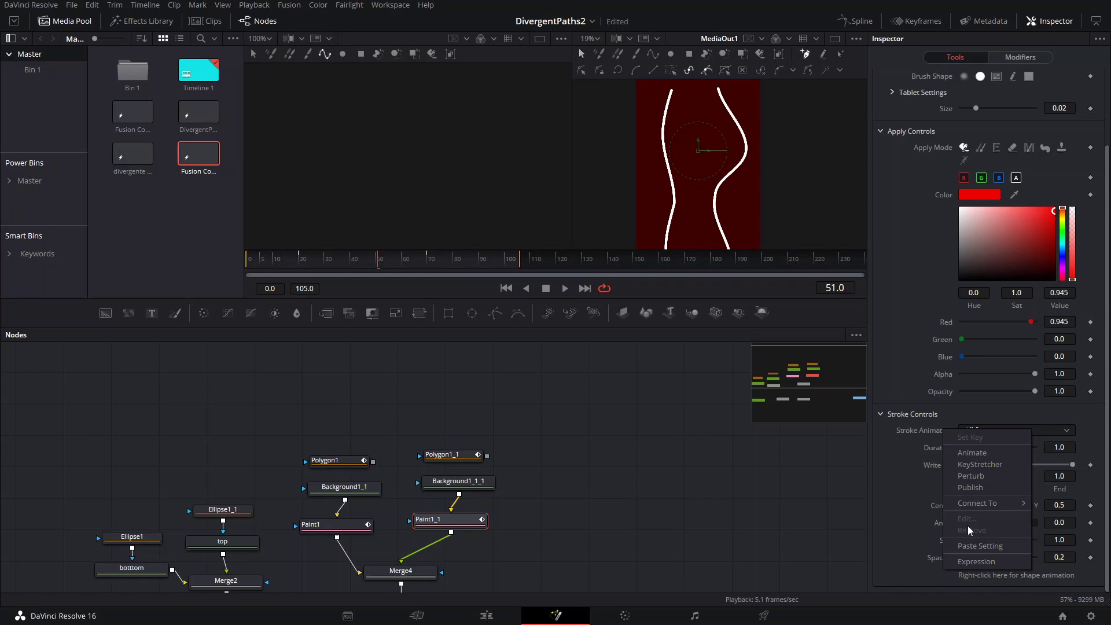
mouse_move(974, 503)
mouse_move(909, 505)
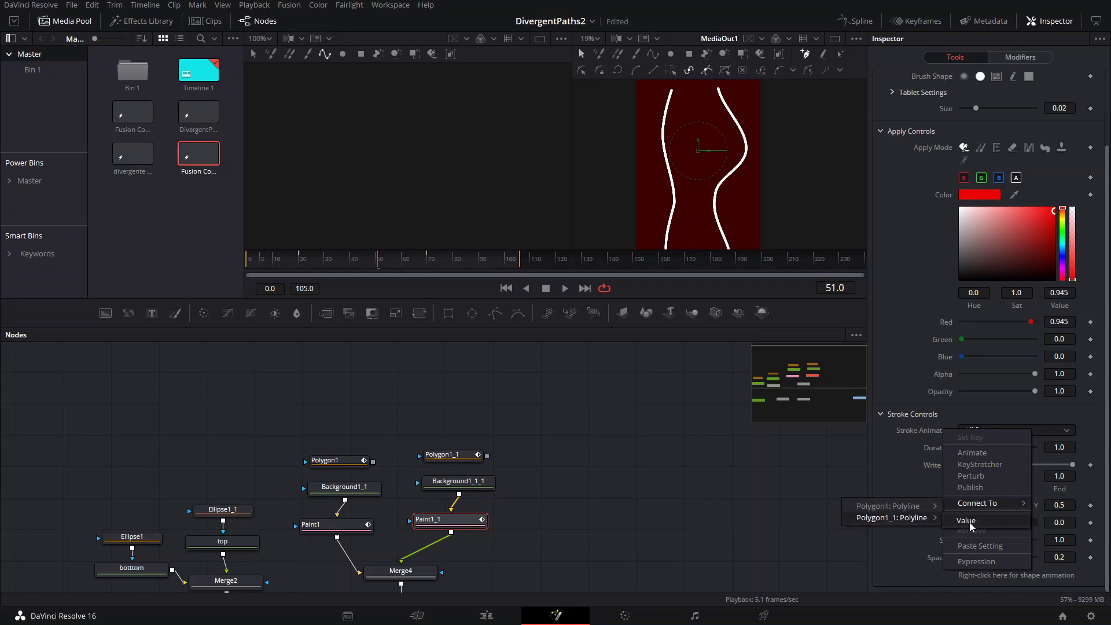
left_click(970, 526)
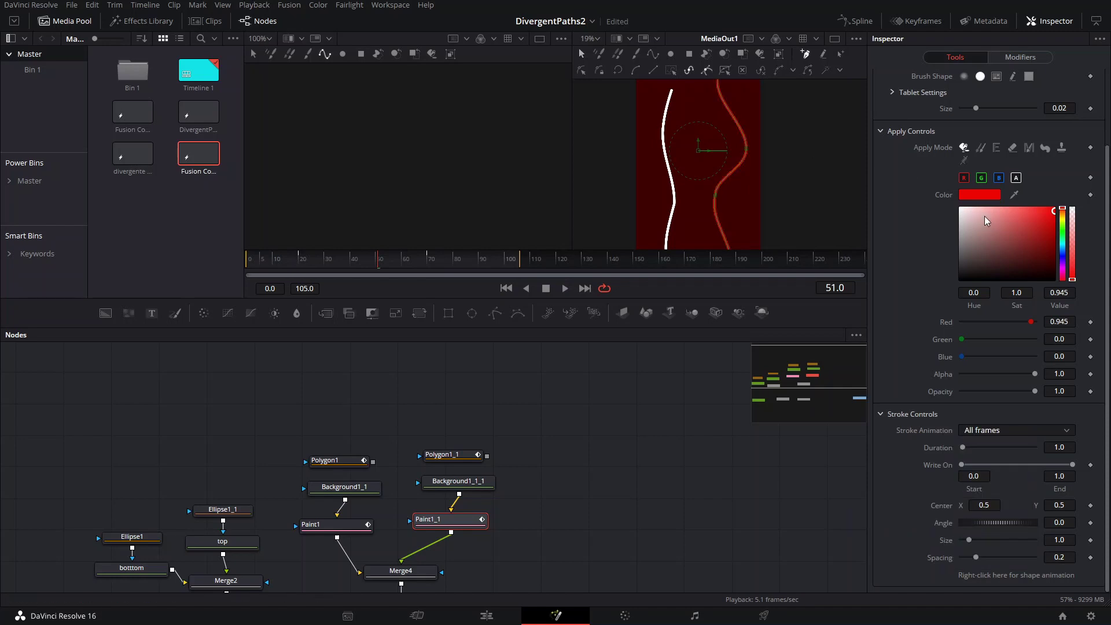
- Darken the new stroke's red to value 0.843 and play back the animation to compare both paths
mouse_move(984, 217)
left_mouse_down()
mouse_move(972, 208)
mouse_move(1058, 218)
left_mouse_up()
left_click(326, 259)
left_click(651, 473)
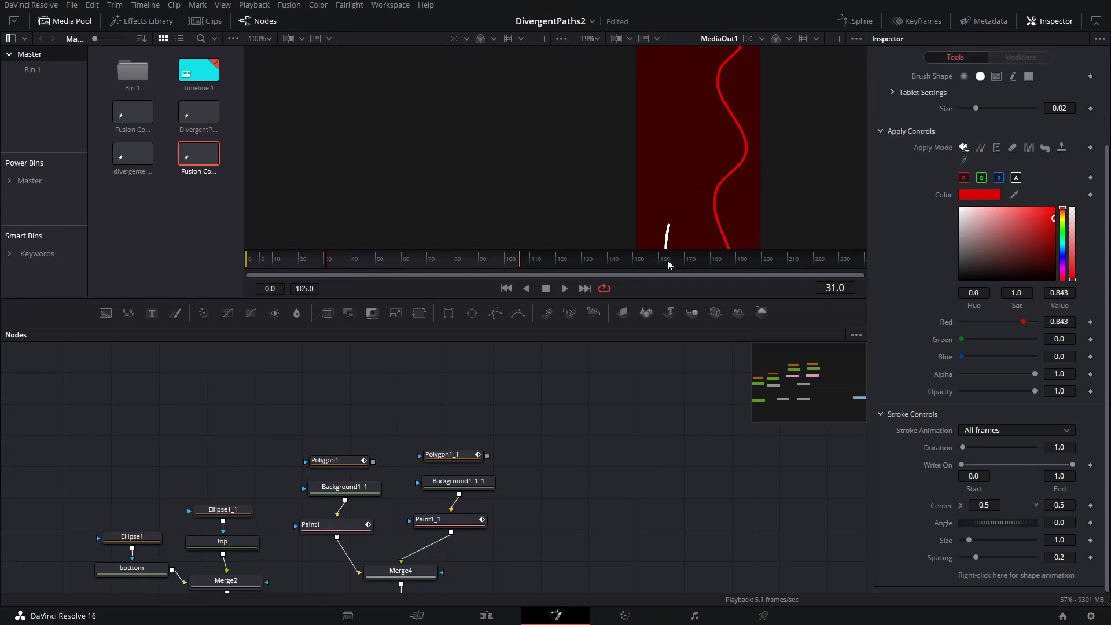
left_click(414, 262)
left_click(447, 519)
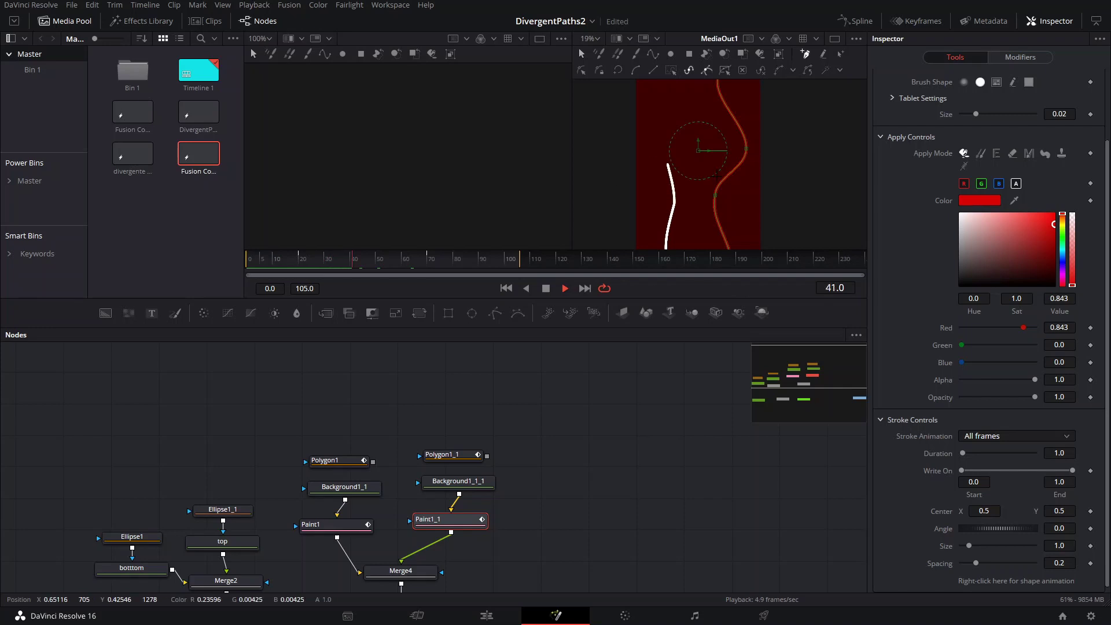
key("space")
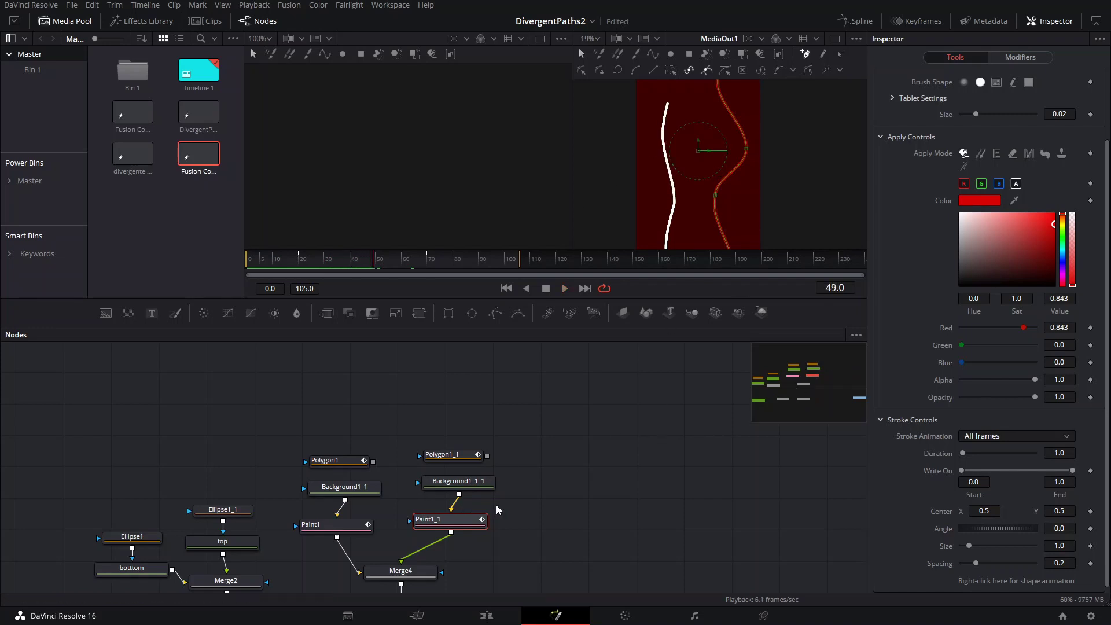
- Undo the colour changes and the red stroke added to Paint1_1, and scrub the timeline to check
key("ctrl+z")
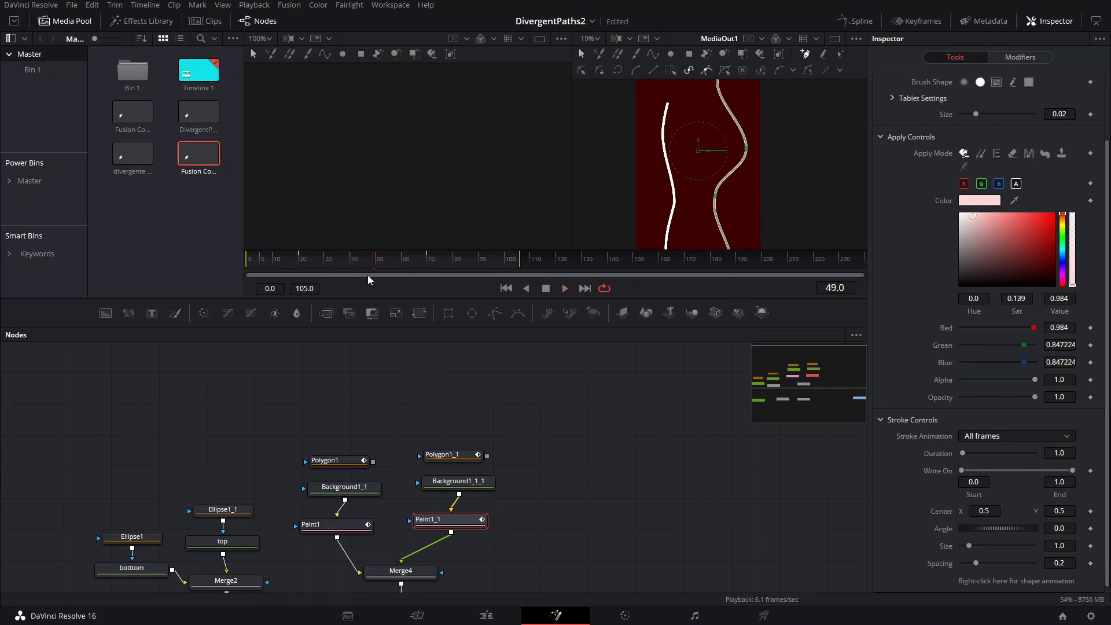
left_click_drag(324, 266, 316, 266)
left_click(639, 484)
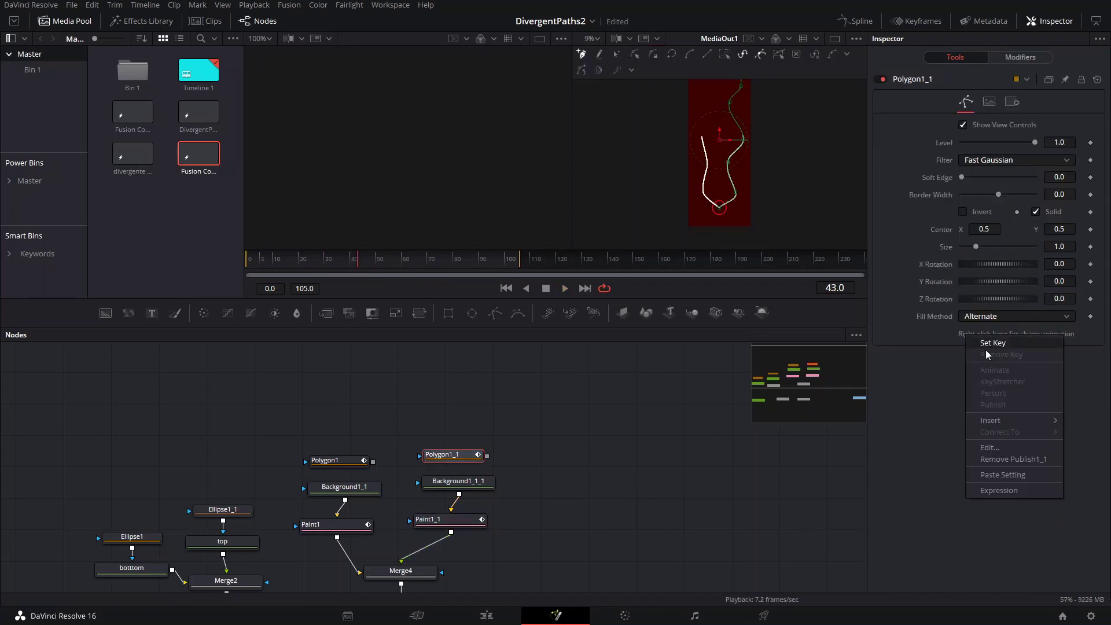
- Try to connect the Paint1_1 stroke's shape animation to the PolylineStroke1_1: Polyline value
left_click(450, 519)
right_click(944, 429)
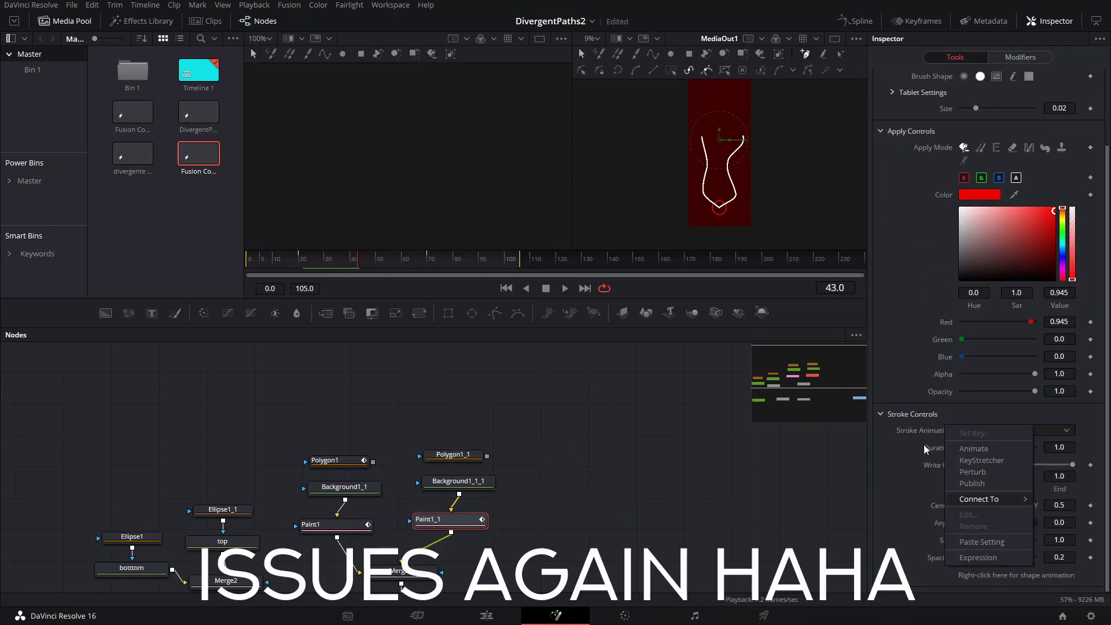
left_click(453, 455)
right_click(920, 342)
left_click(948, 366)
left_click(450, 519)
scroll(987, 578, "down", 3)
right_click(928, 576)
mouse_move(961, 510)
mouse_move(902, 536)
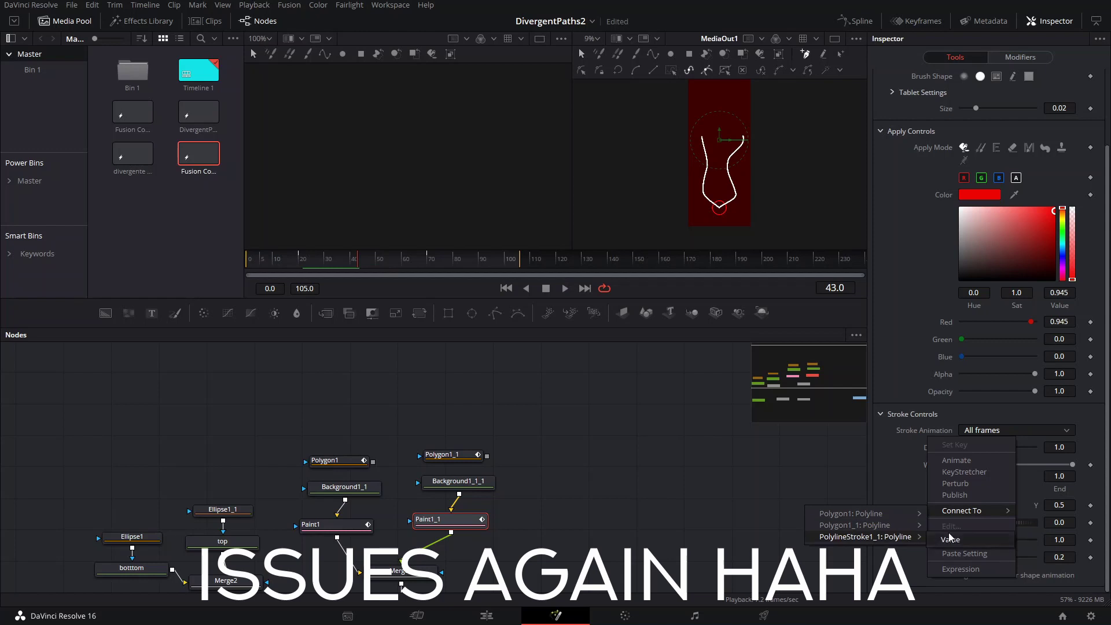
left_click(950, 538)
scroll(717, 145, "up", 2)
key("ctrl+z")
- Connect the red Paint1_1 stroke's shape animation to the published Polygon1_1: Polyline value and play back the result
right_click(941, 568)
left_click(962, 519)
scroll(714, 164, "up", 3)
key("space")
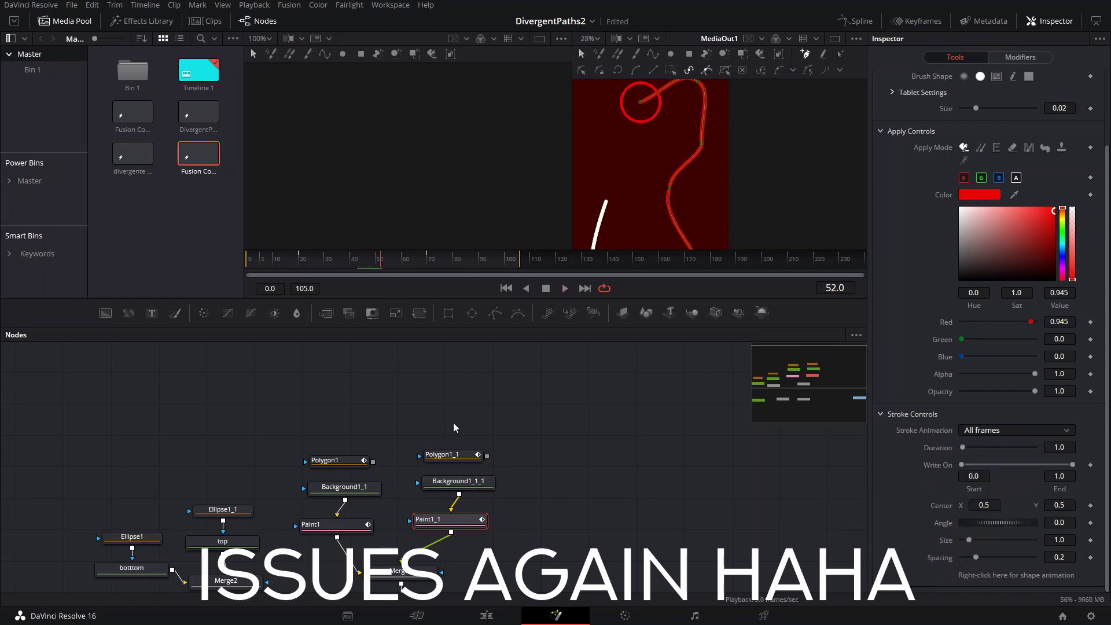
- Keyframe the red stroke's Write On End from 0.0 at frame 20 to 1.0 at frame 70
left_click(313, 261)
scroll(1044, 474, "up", 1)
left_click_drag(314, 261, 299, 261)
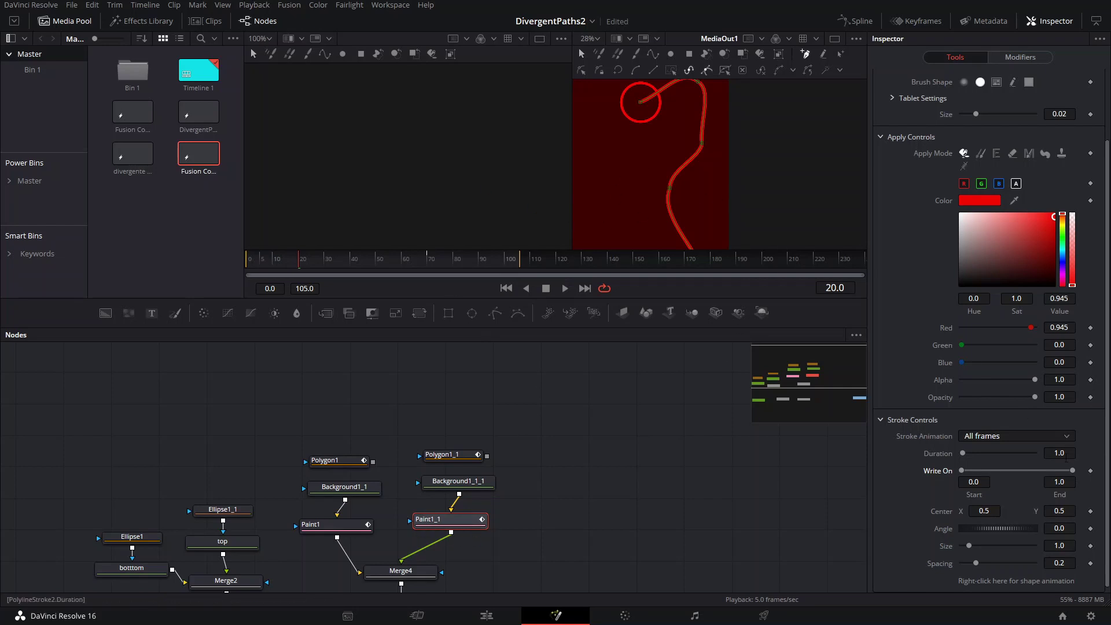
left_click_drag(1073, 471, 963, 470)
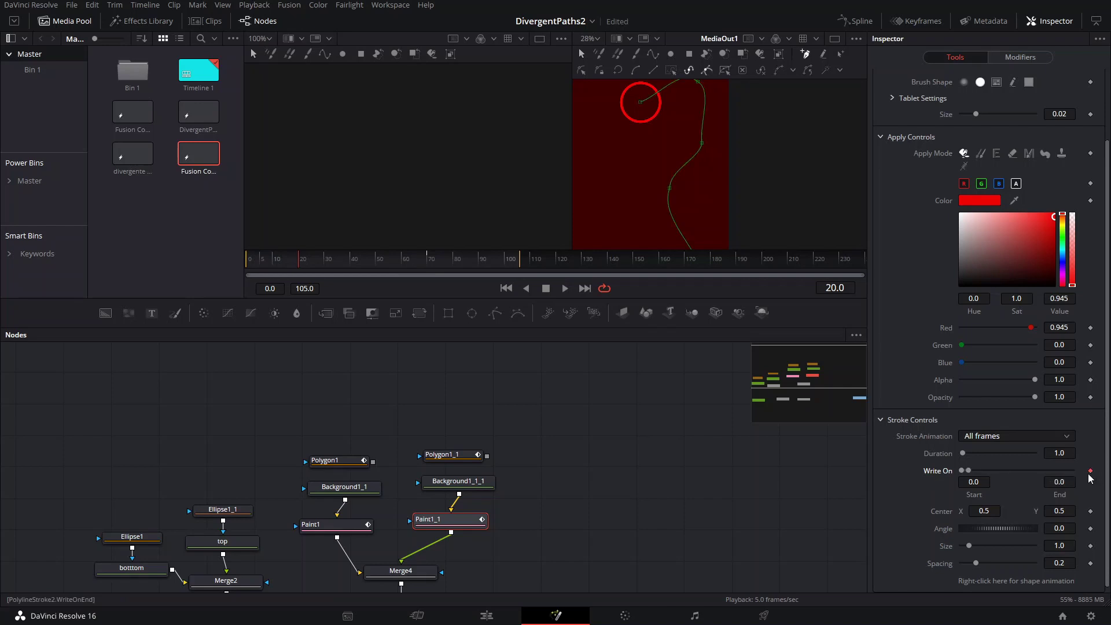
left_click(423, 263)
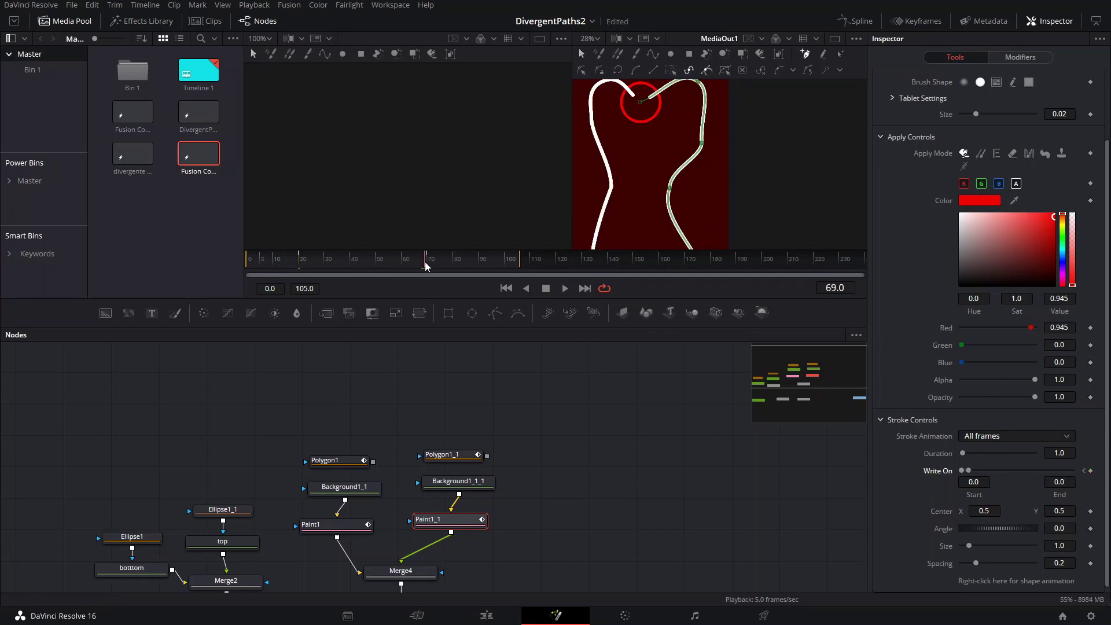
left_click_drag(425, 265, 430, 269)
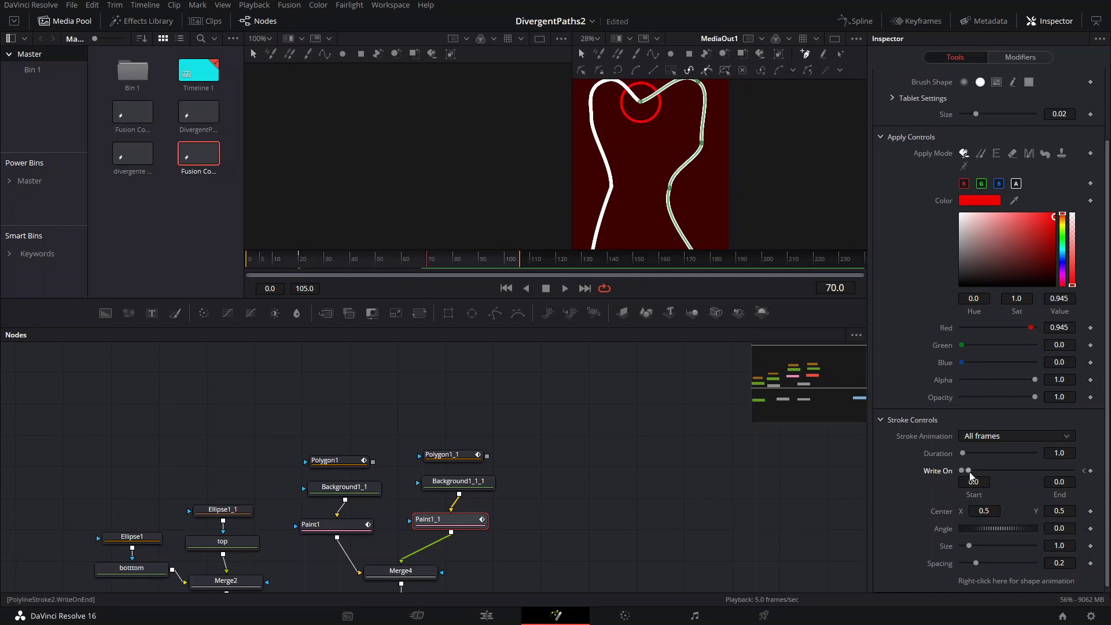
- Play back the animation to check the red stroke drawing alongside the white one
left_click(268, 266)
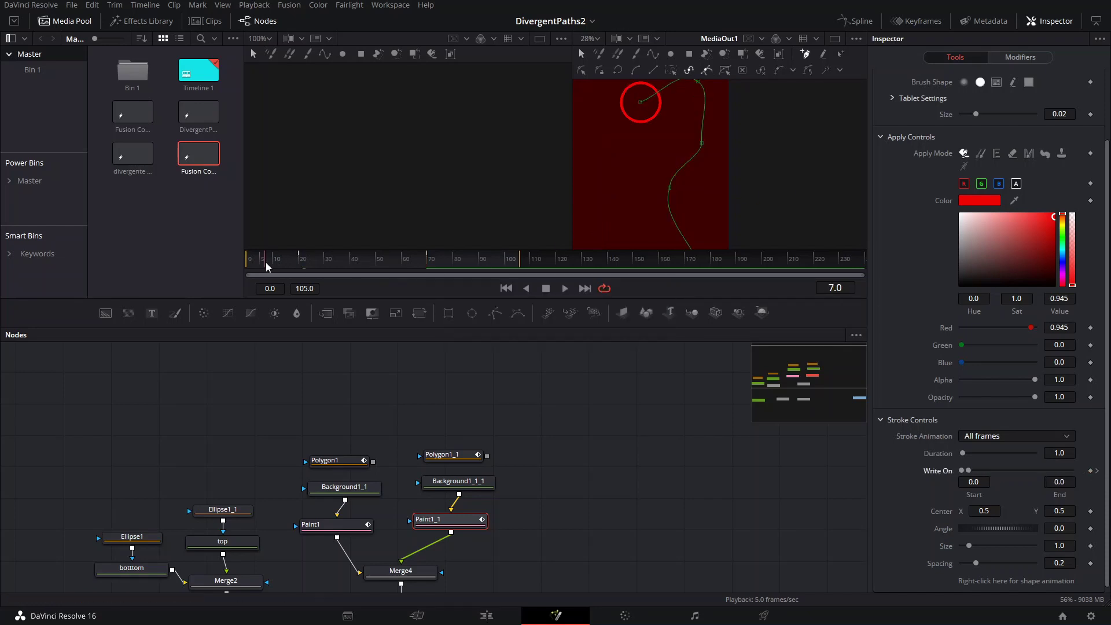
scroll(761, 198, "down", 4)
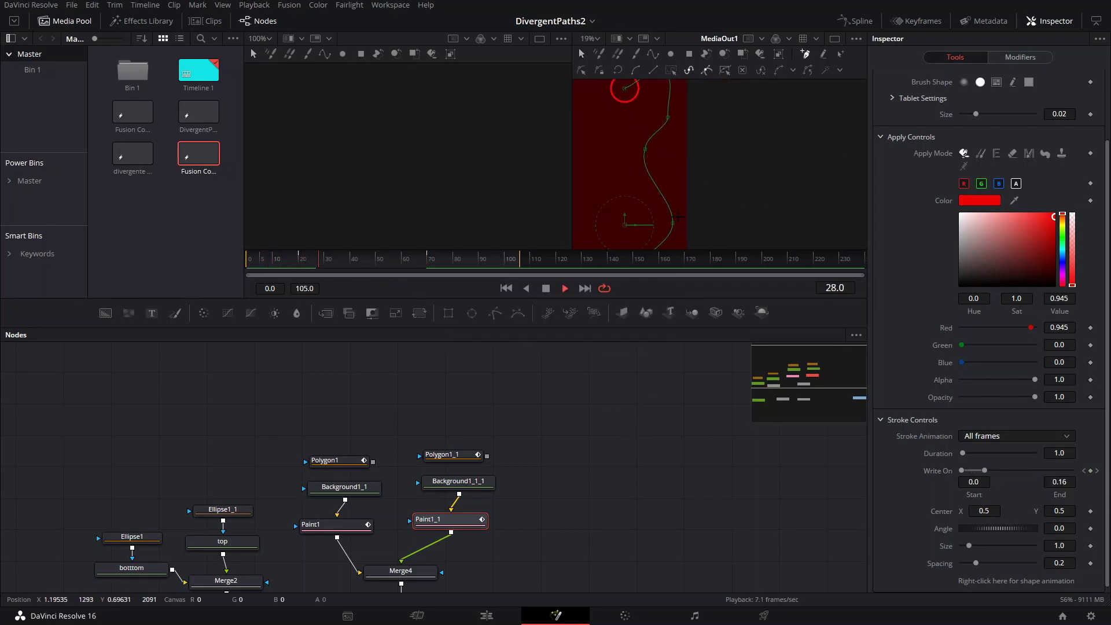
left_click_drag(640, 244, 651, 204)
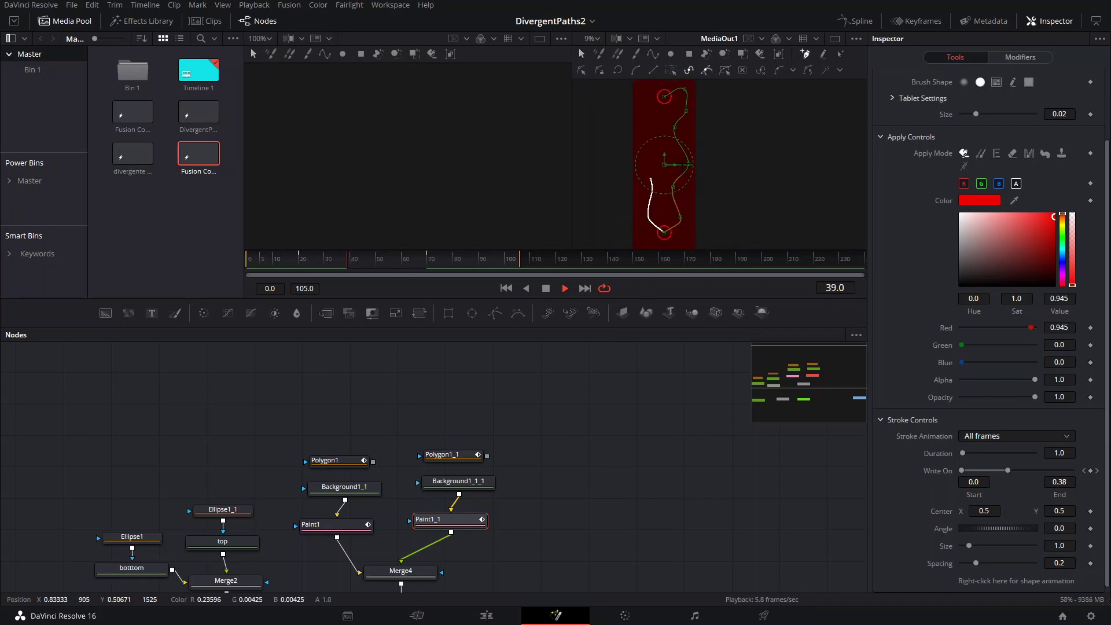
scroll(650, 213, "up", 3)
key("space")
- Recolour the Paint1_1 stroke yellow with hue 0.168, saturation 0.958 and value 0.953
left_click(1063, 226)
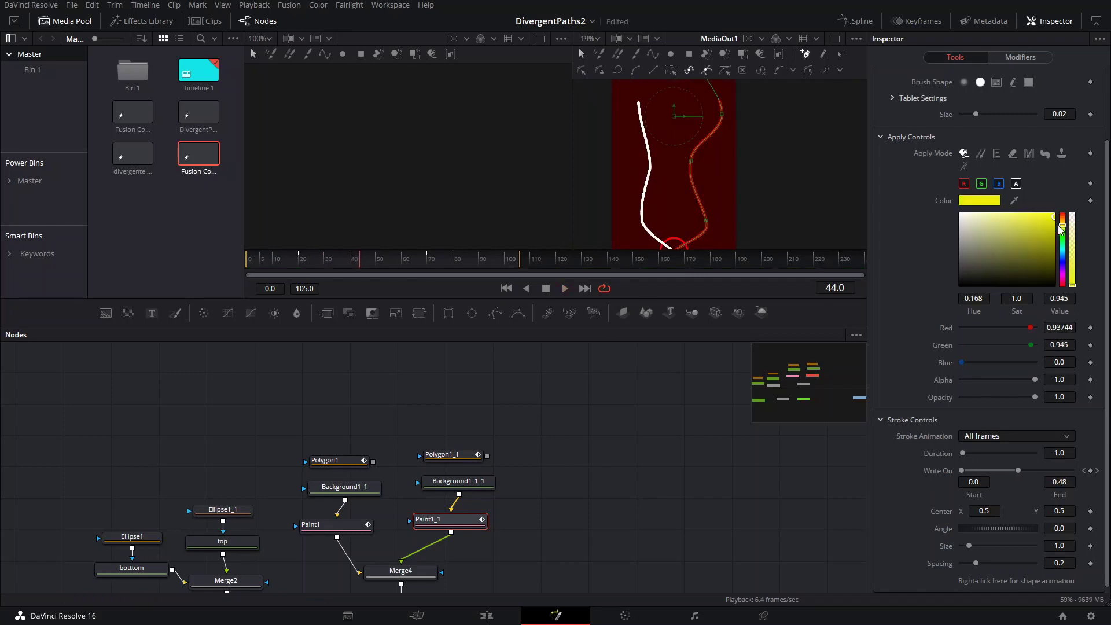
left_click(1050, 216)
scroll(659, 201, "up", 3)
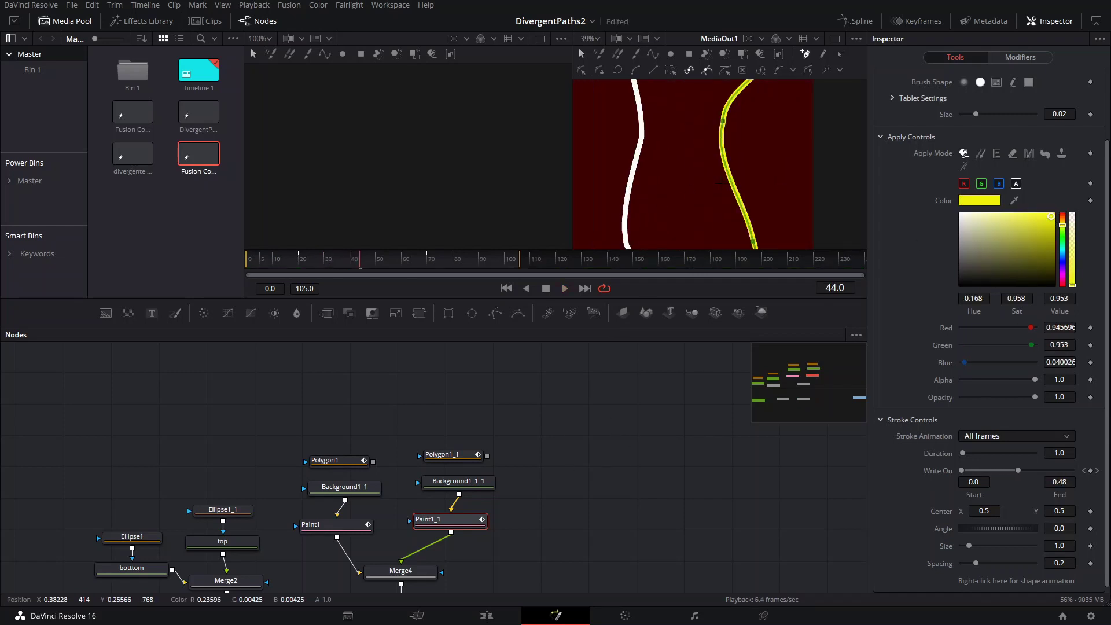
scroll(721, 184, "down", 3)
left_click_drag(723, 189, 712, 217)
- Recolour the Paint1 stroke cyan with hue 0.504, saturation 0.892 and value 0.866
left_click(355, 521)
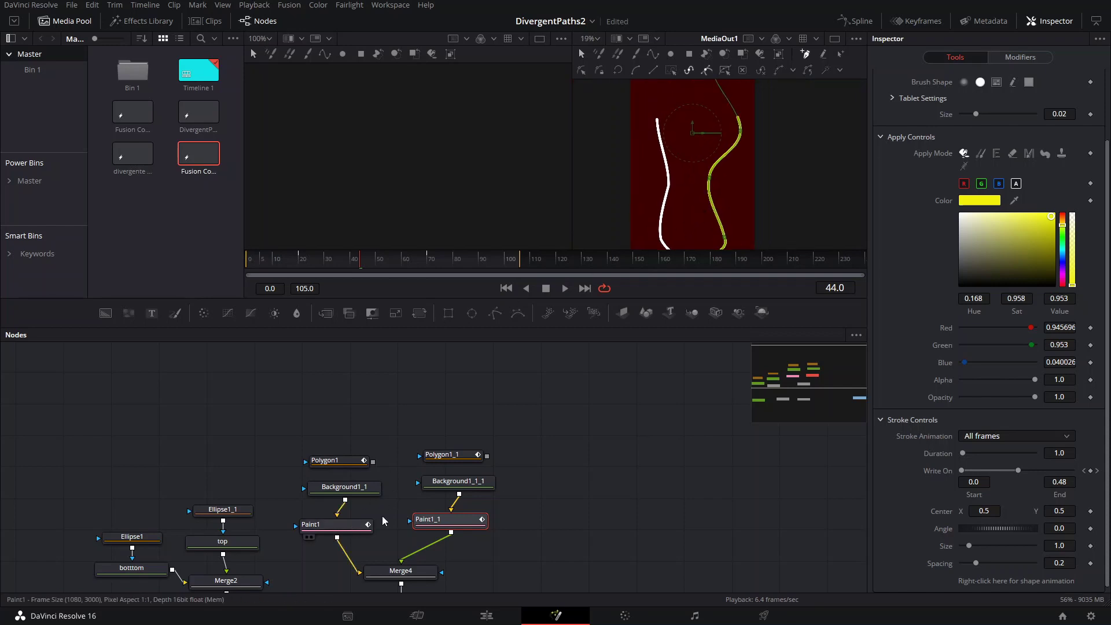
left_click(1064, 250)
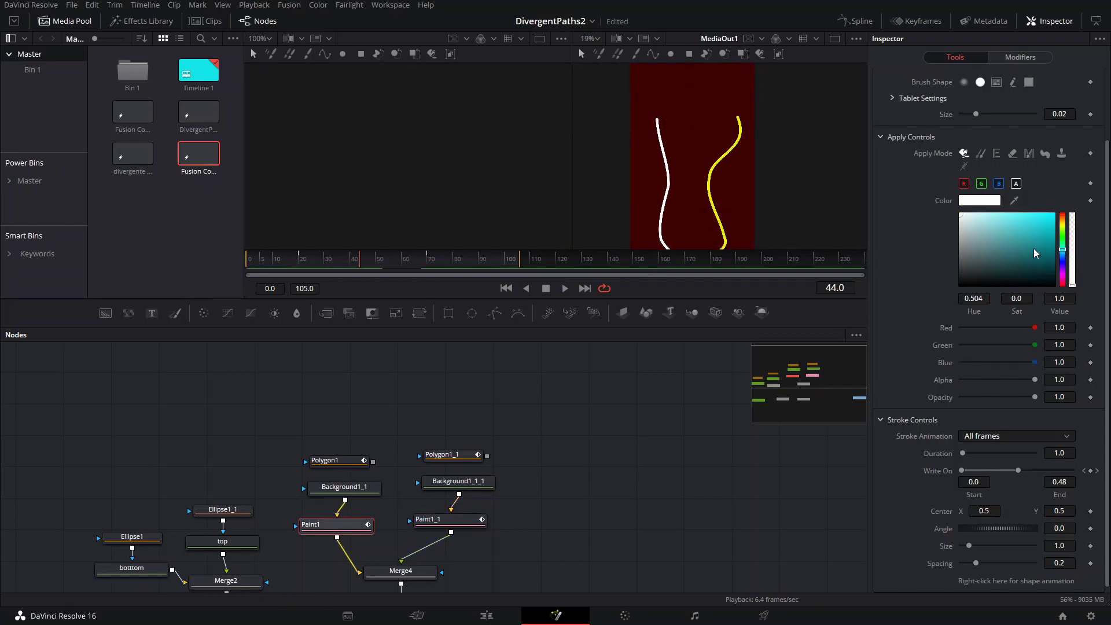
left_click(1044, 223)
scroll(661, 205, "up", 2)
scroll(662, 205, "down", 4)
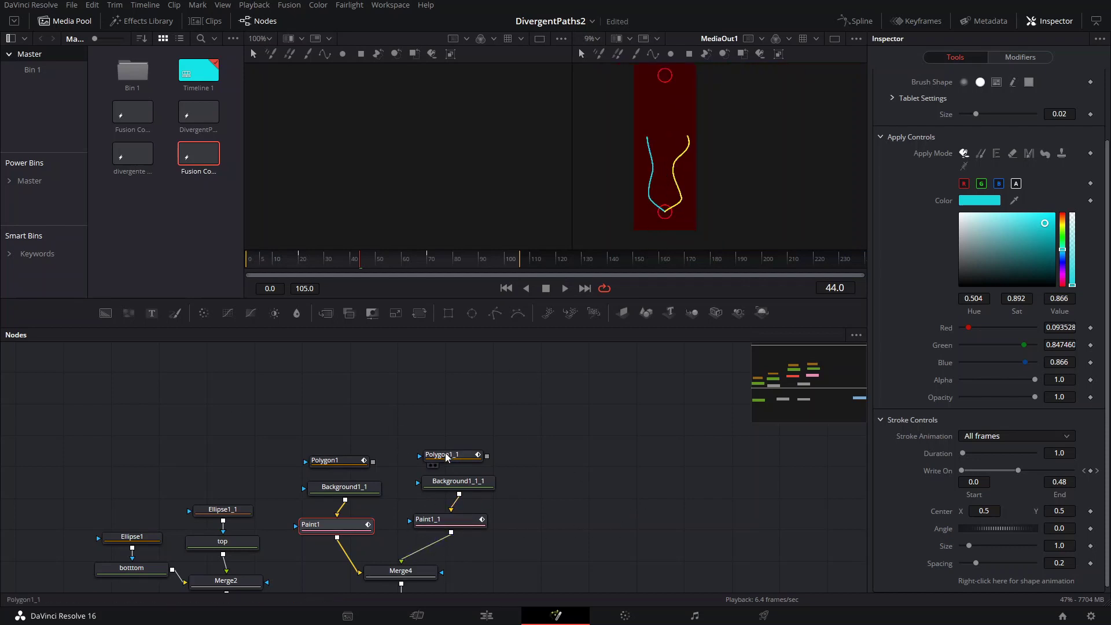
- Scrub the timeline and examine how the yellow and cyan strokes advance along their paths
left_click(438, 522)
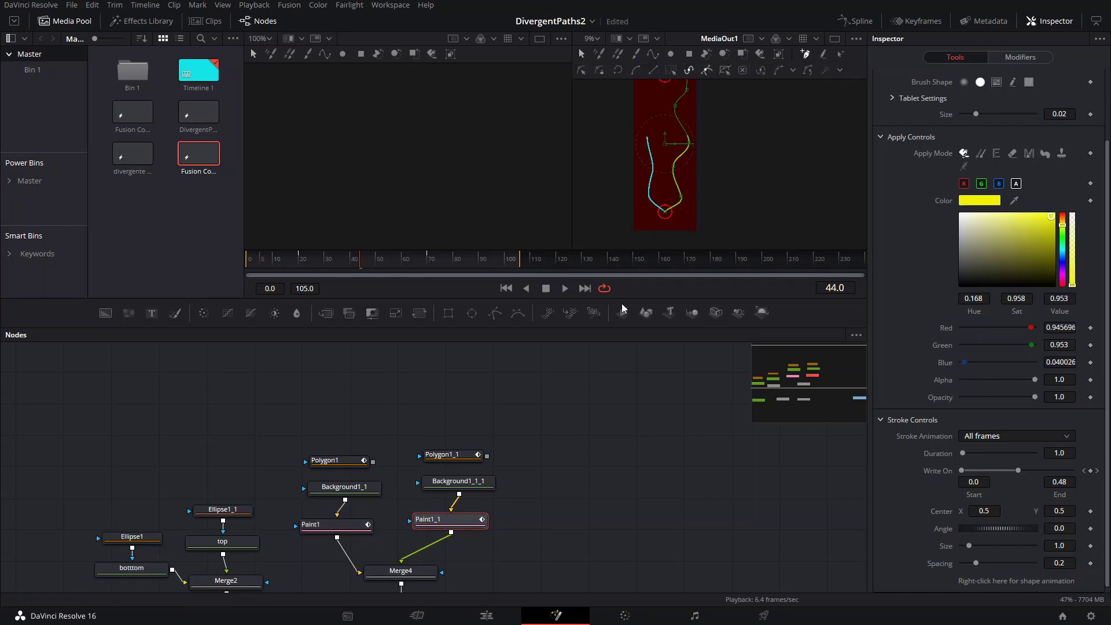
left_click(304, 261)
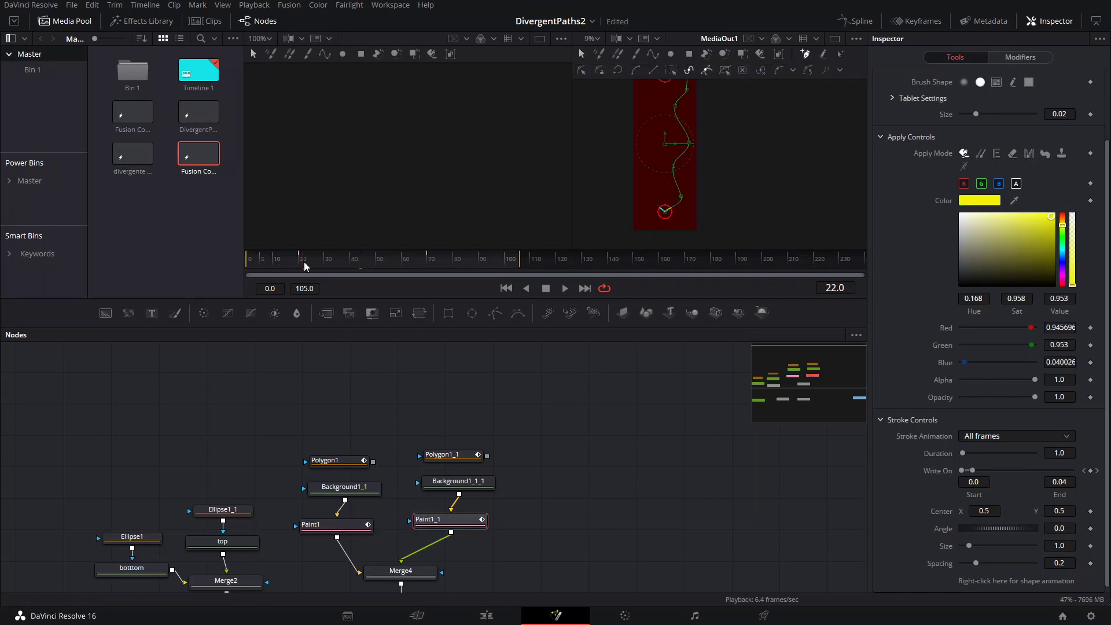
left_click_drag(357, 272, 371, 274)
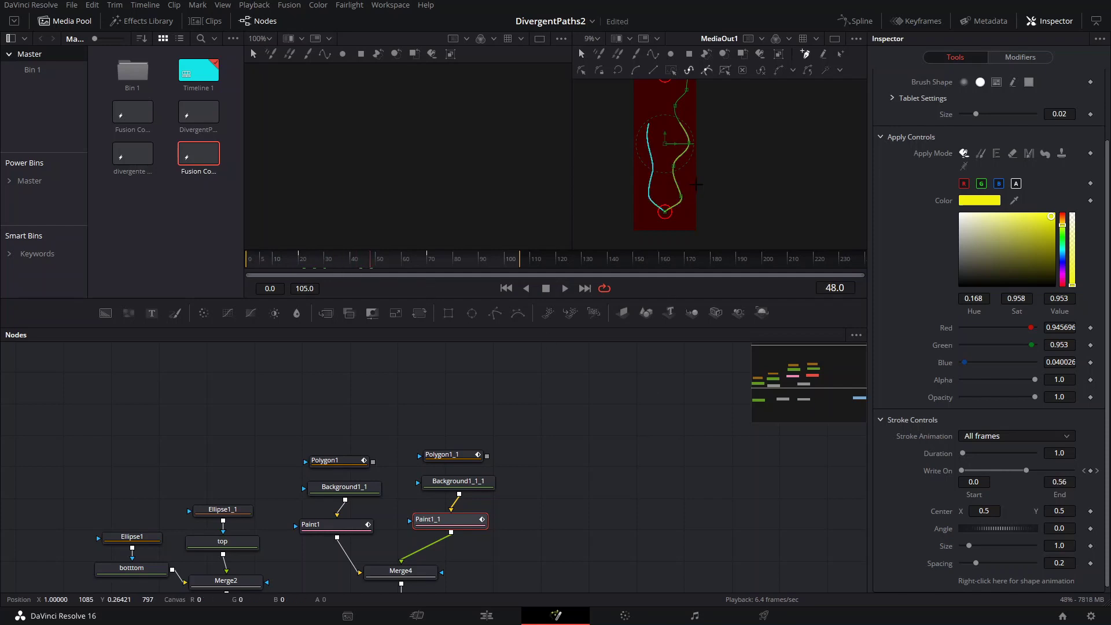
scroll(702, 188, "up", 2)
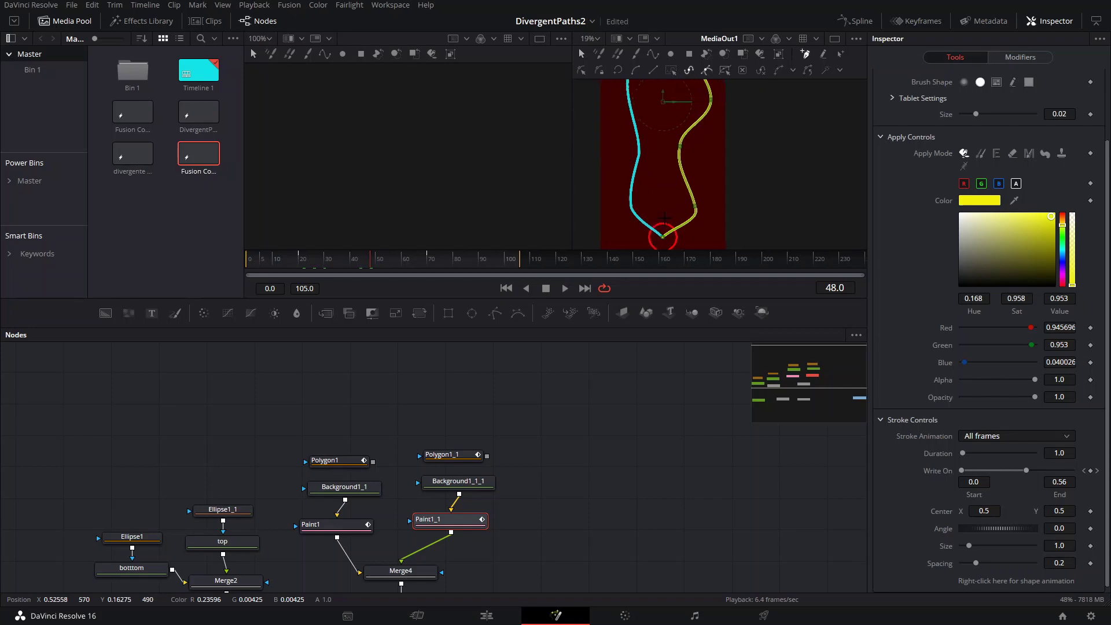
scroll(619, 181, "down", 2)
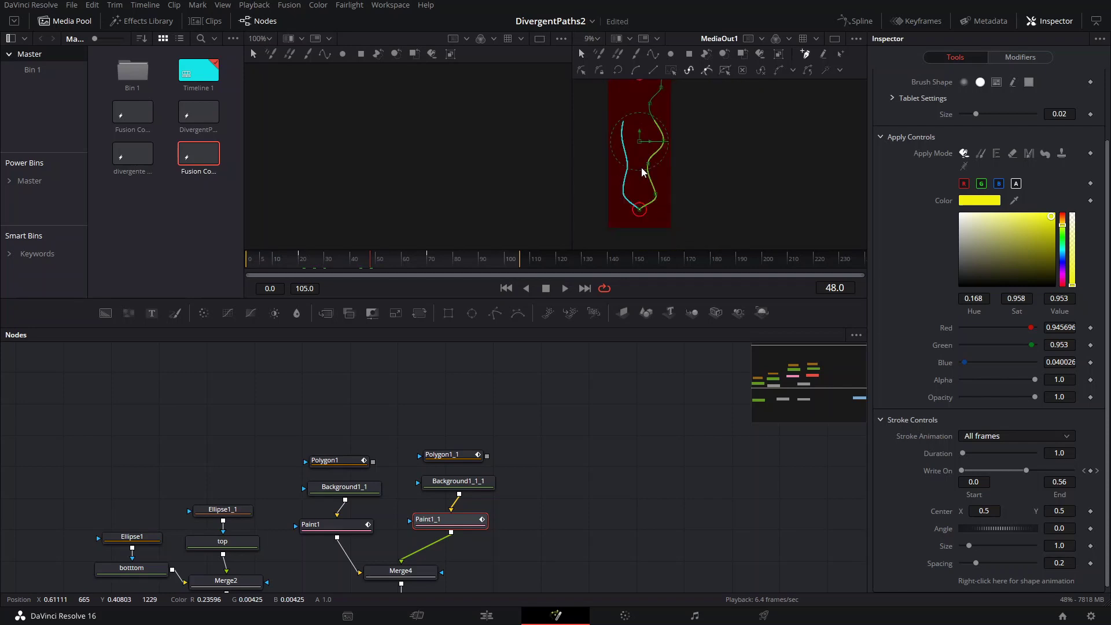
scroll(642, 172, "up", 2)
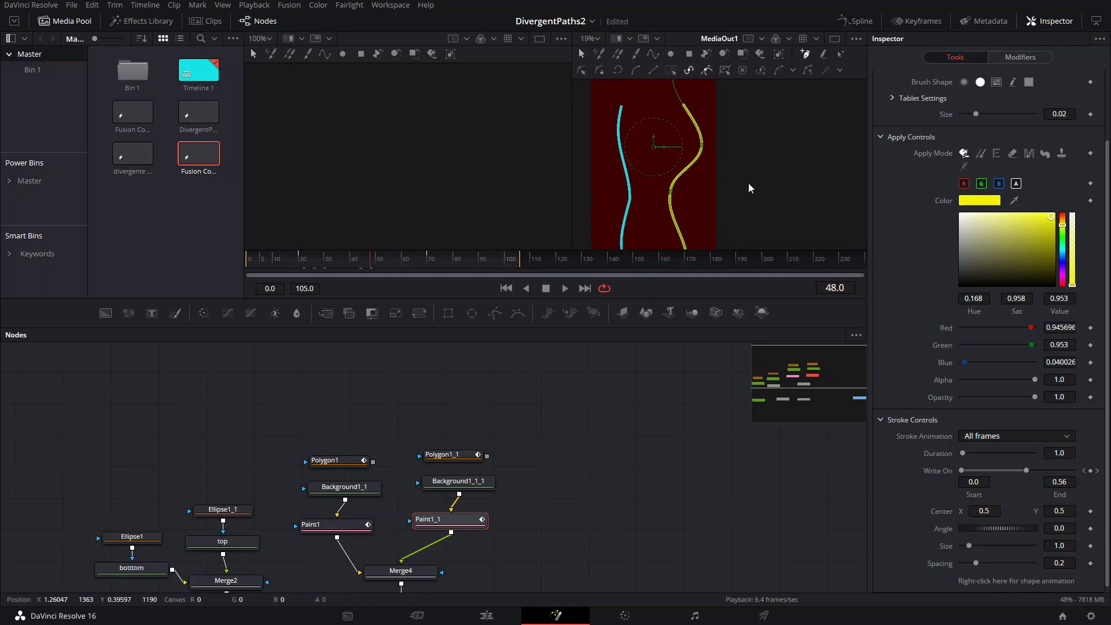
scroll(749, 188, "down", 4)
scroll(680, 119, "up", 2)
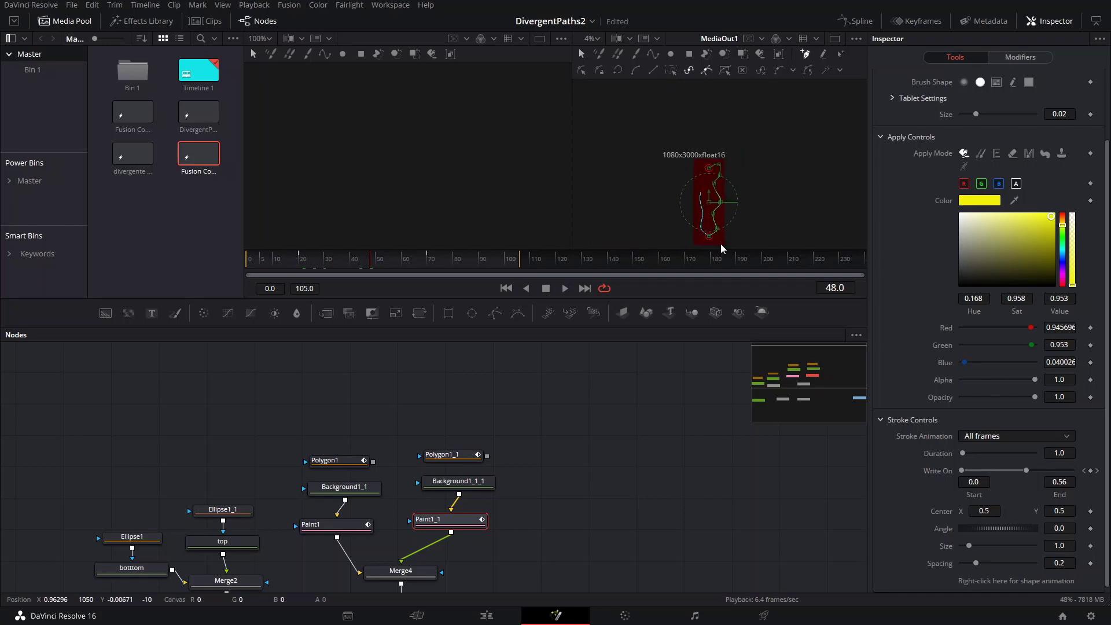
- Add a Glow (Glo) node after Merge4 and inspect the strokes up close
left_click(421, 570)
scroll(463, 565, "down", 4)
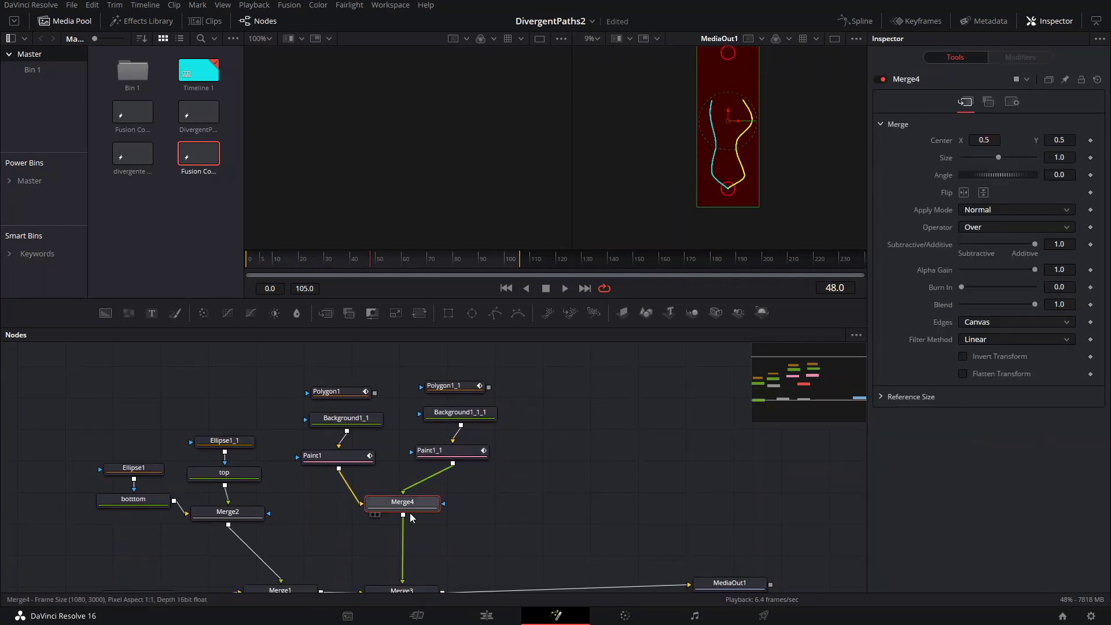
key("shift+space")
type("glow")
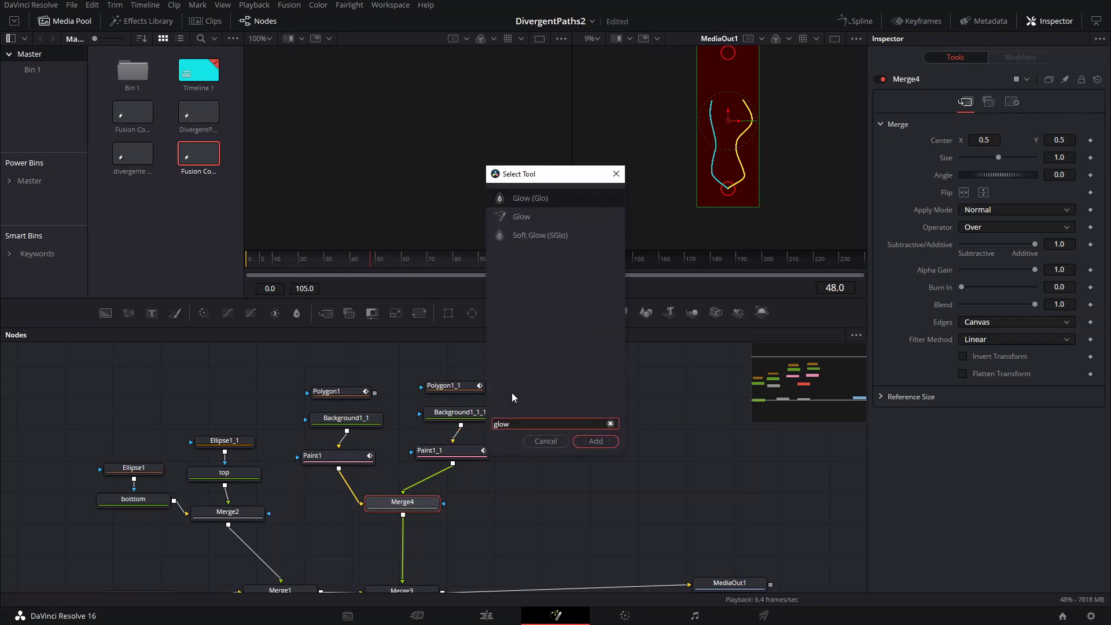
key("Return")
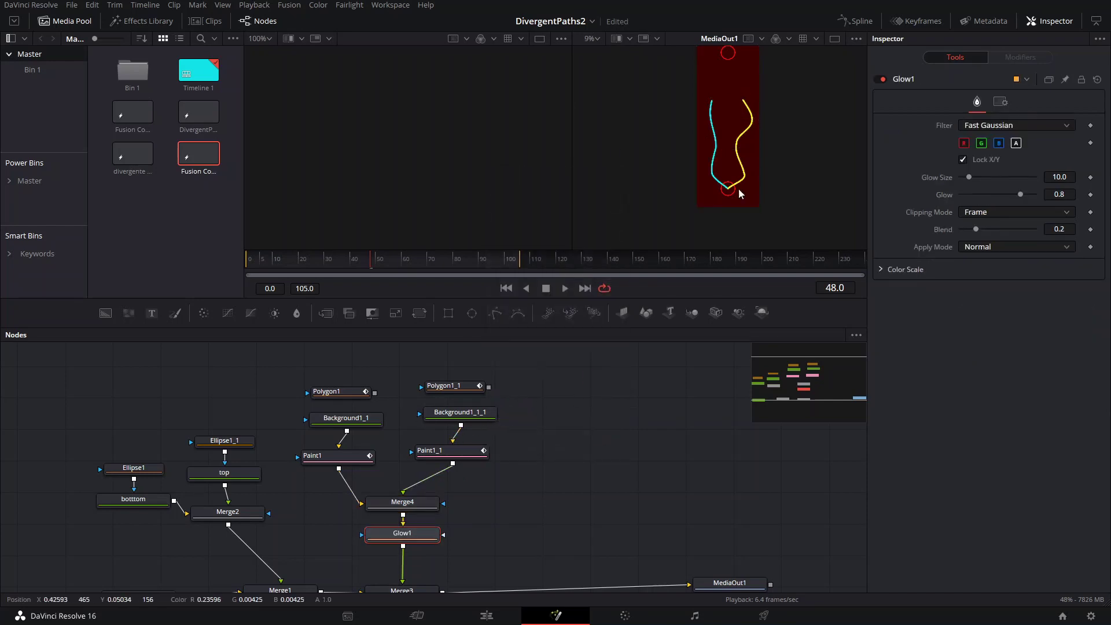
scroll(738, 189, "up", 5)
scroll(709, 186, "down", 5)
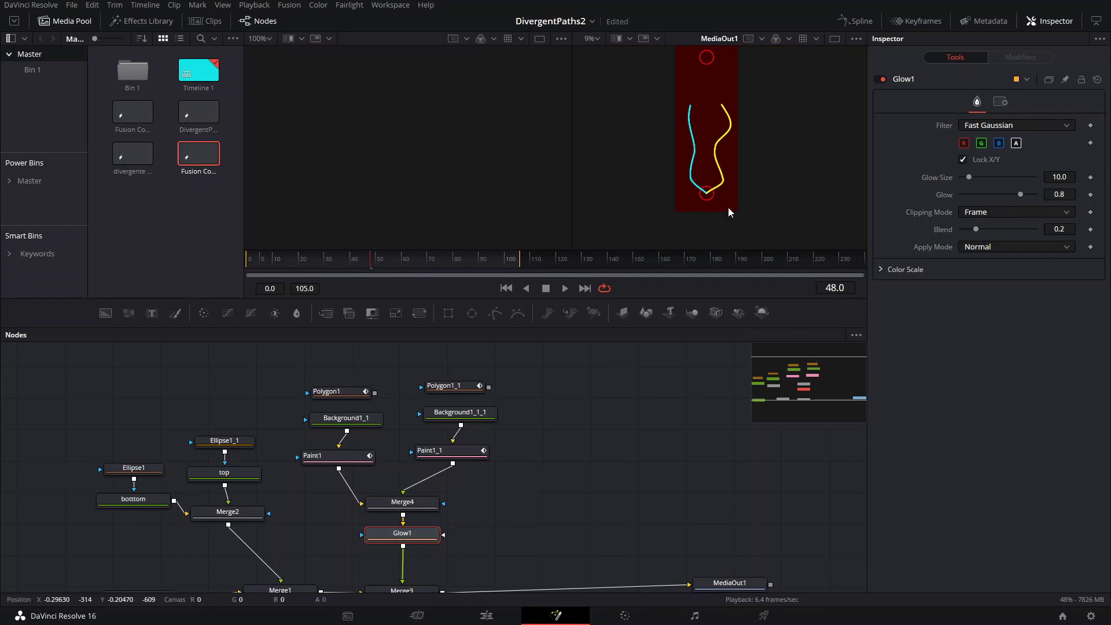
- Add an ImagePlane3D node to the empty area beside the node tree and display it in the unused viewer
left_click_drag(533, 441, 501, 393)
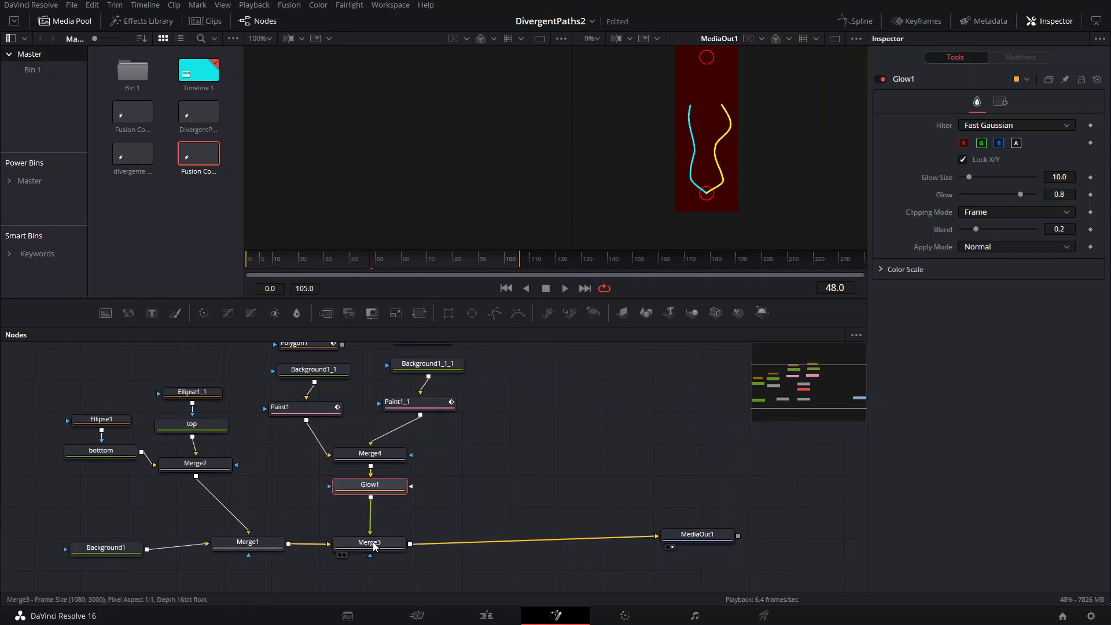
left_click(370, 543)
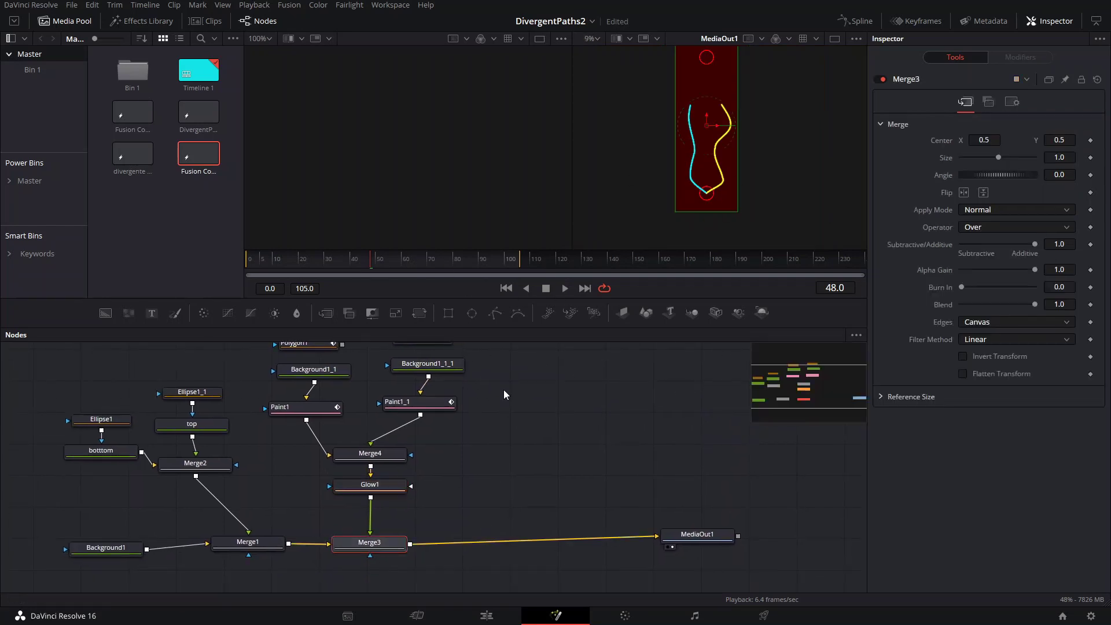
left_click(562, 446)
left_click_drag(561, 447, 531, 448)
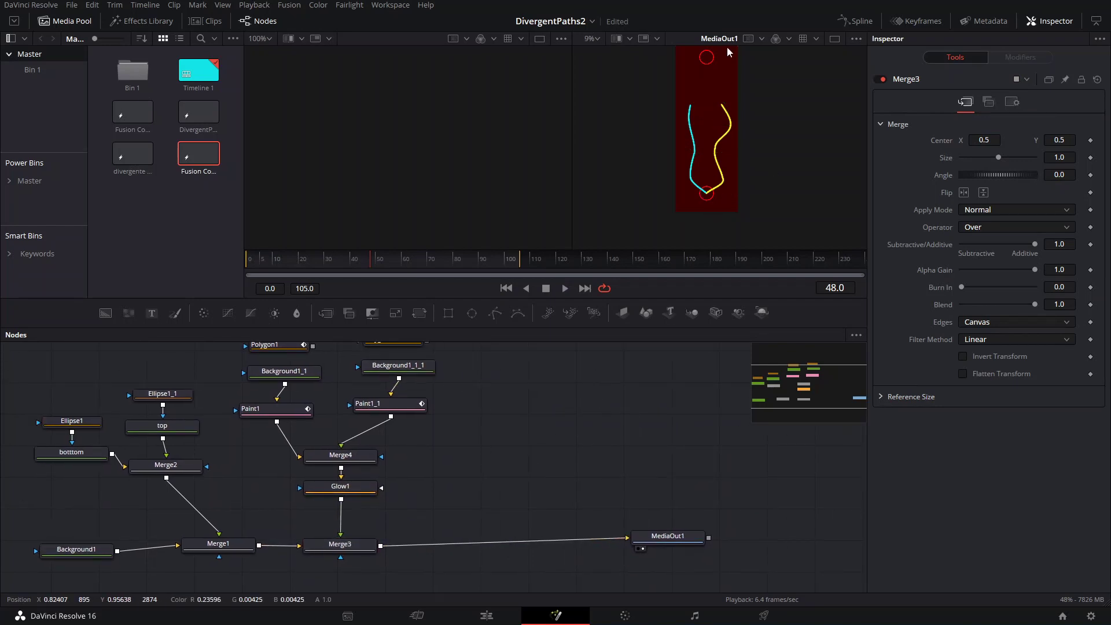
left_click(627, 317)
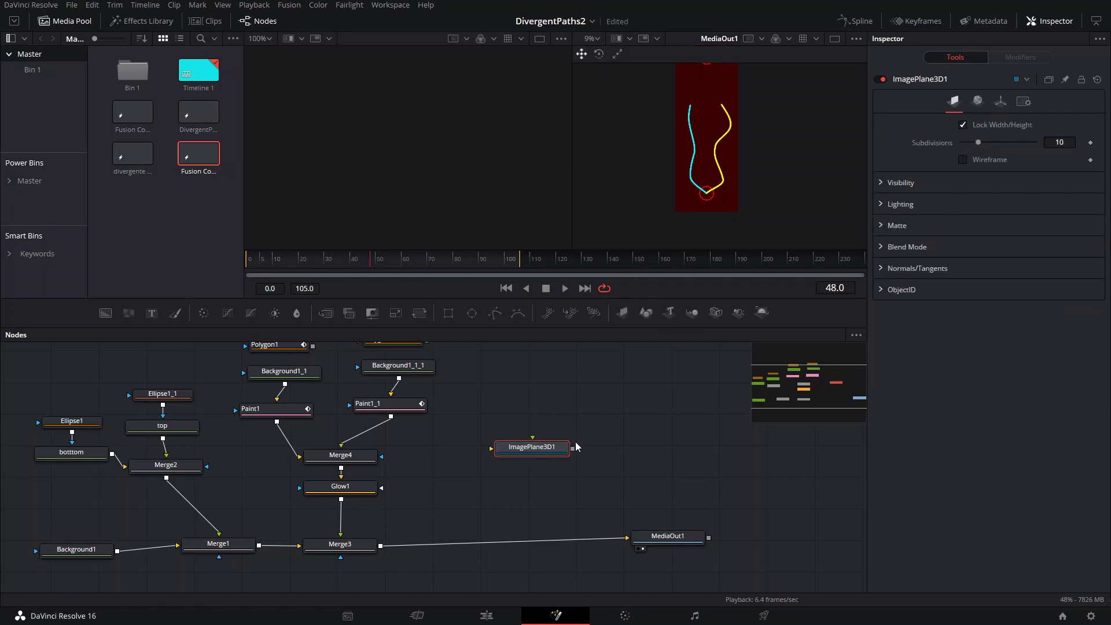
left_click_drag(535, 447, 414, 177)
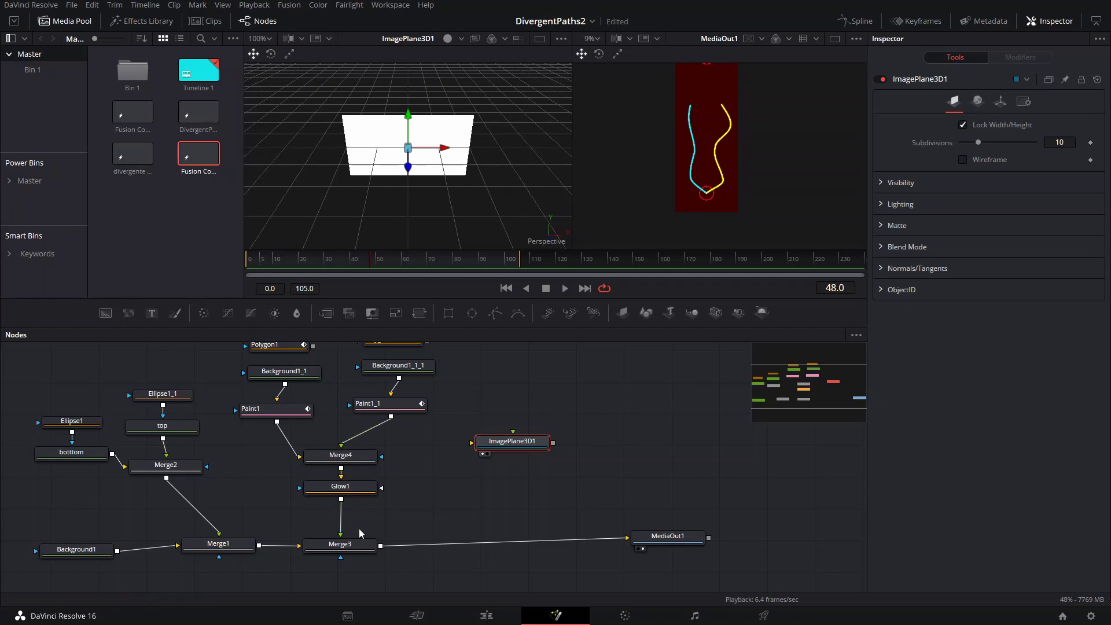
- Reroute Merge3's output from MediaOut1 to ImagePlane3D1, check the plane in 3D, and add a Merge3D node after it
left_click_drag(613, 538, 472, 442)
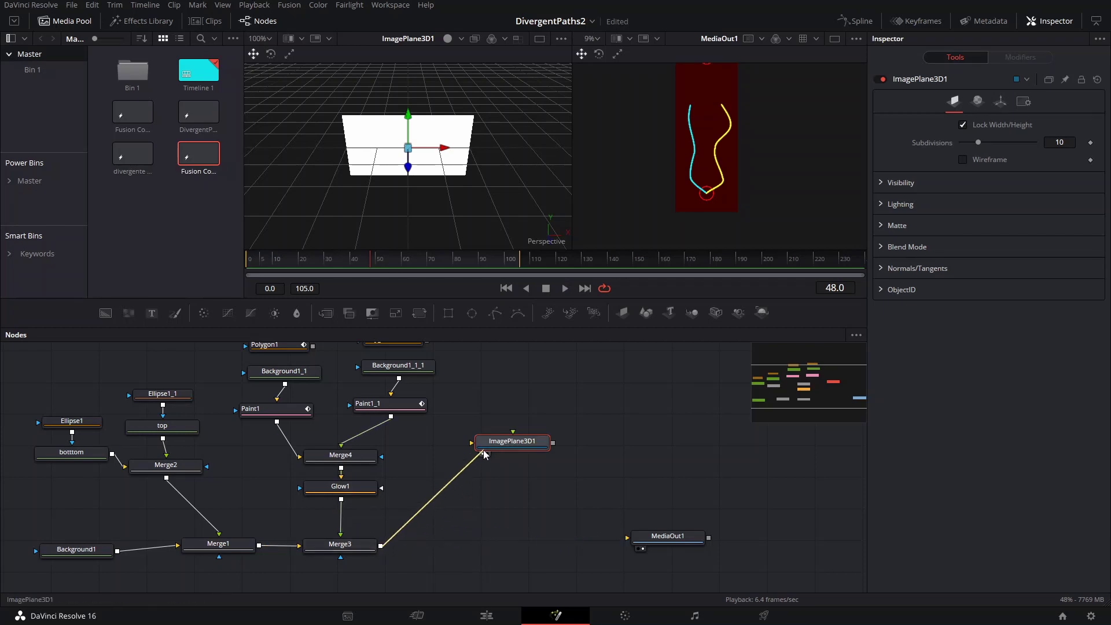
scroll(407, 181, "down", 3)
left_click_drag(423, 188, 409, 155)
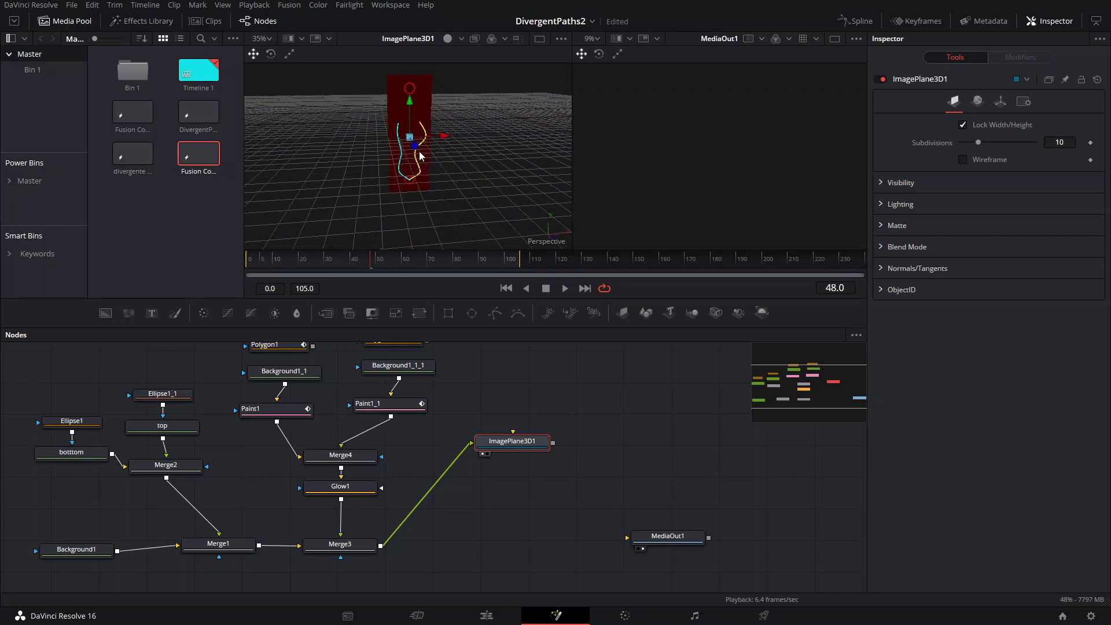
scroll(417, 159, "up", 3)
left_click_drag(449, 225, 353, 126)
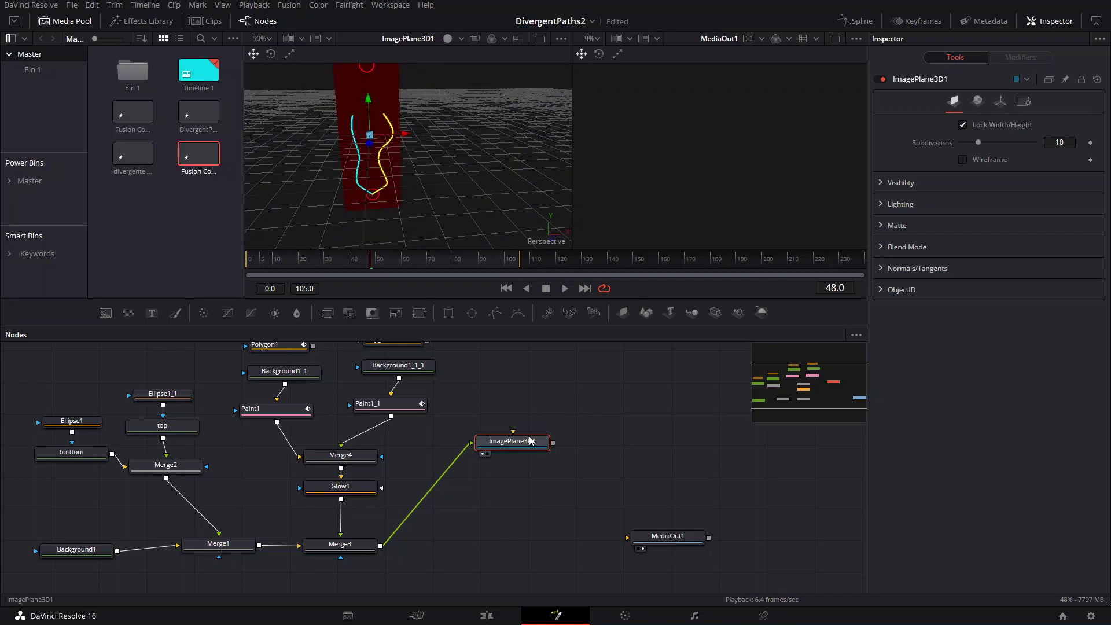
left_click(692, 315)
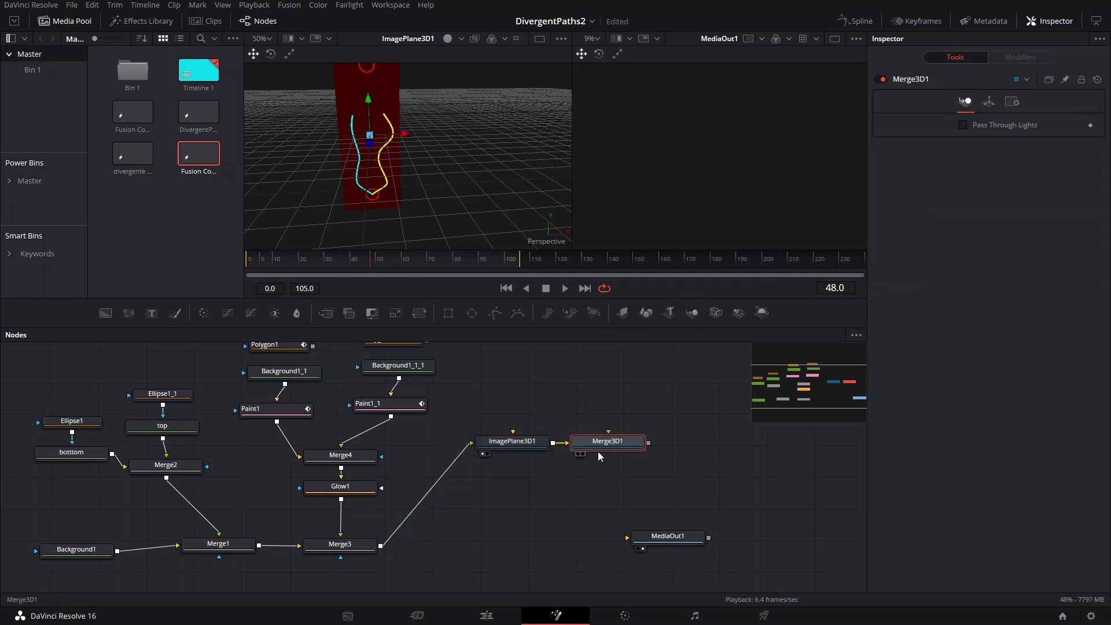
- Add a Camera3D node connected to Merge3D1 and place it above the merge
left_click(717, 313)
left_click_drag(526, 480, 589, 397)
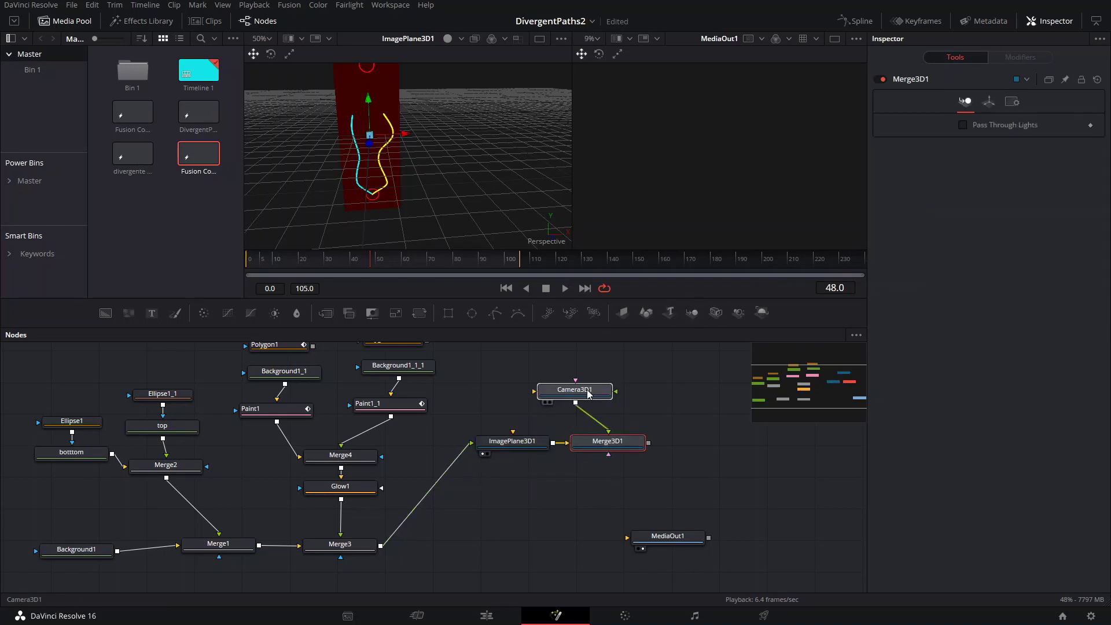
left_click(761, 312)
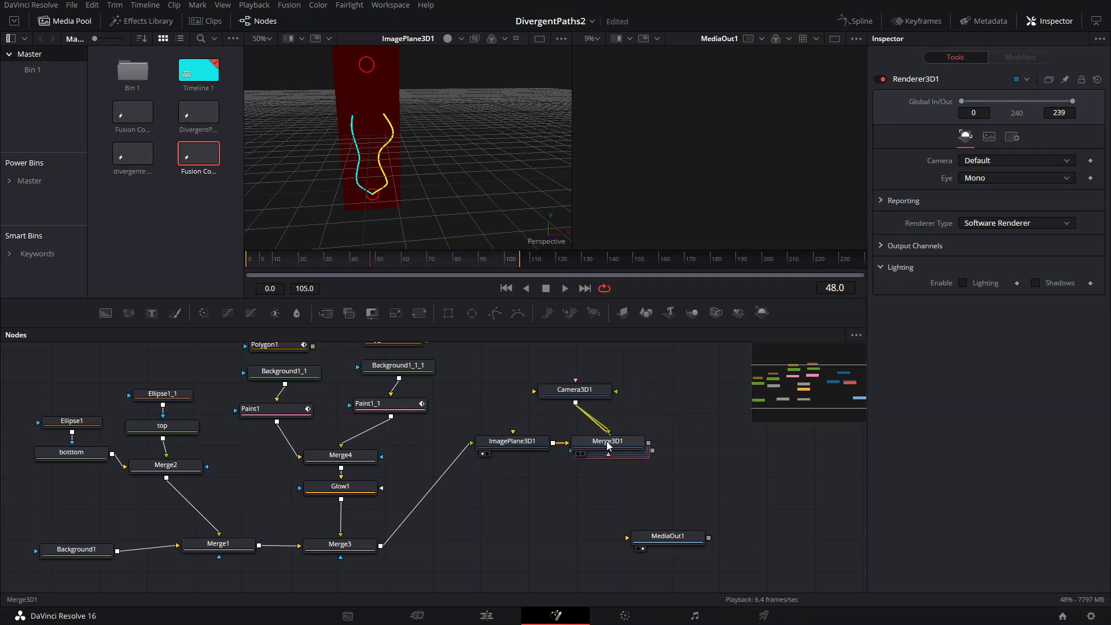
key("ctrl+z")
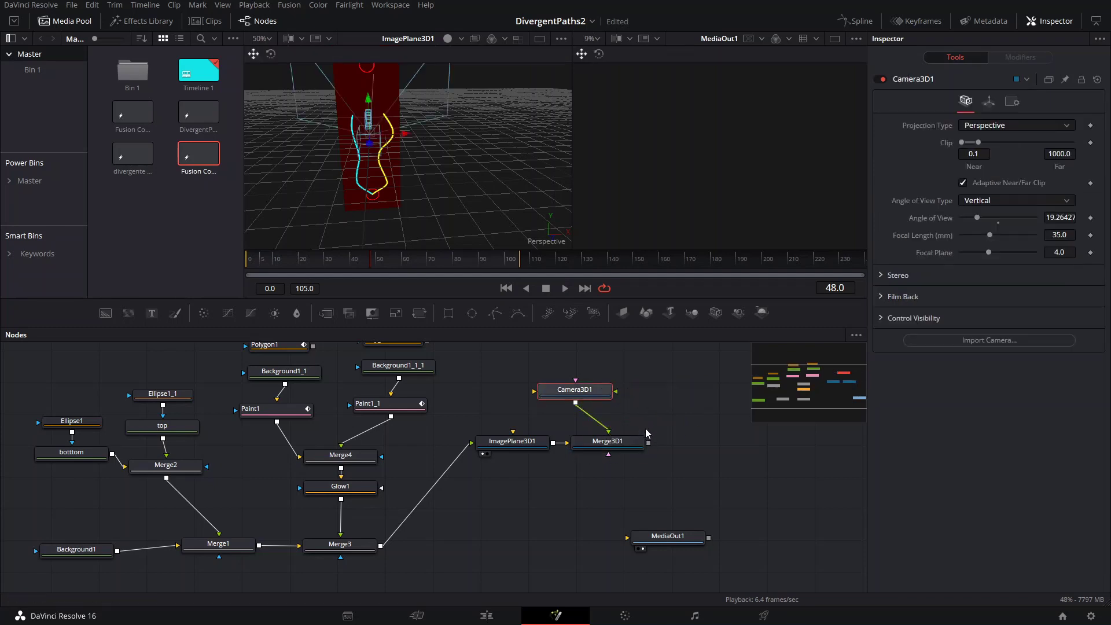
- Add a Renderer3D node after Merge3D1 and connect its output to MediaOut1
left_click(624, 441)
left_click(762, 314)
left_click_drag(723, 460, 627, 548)
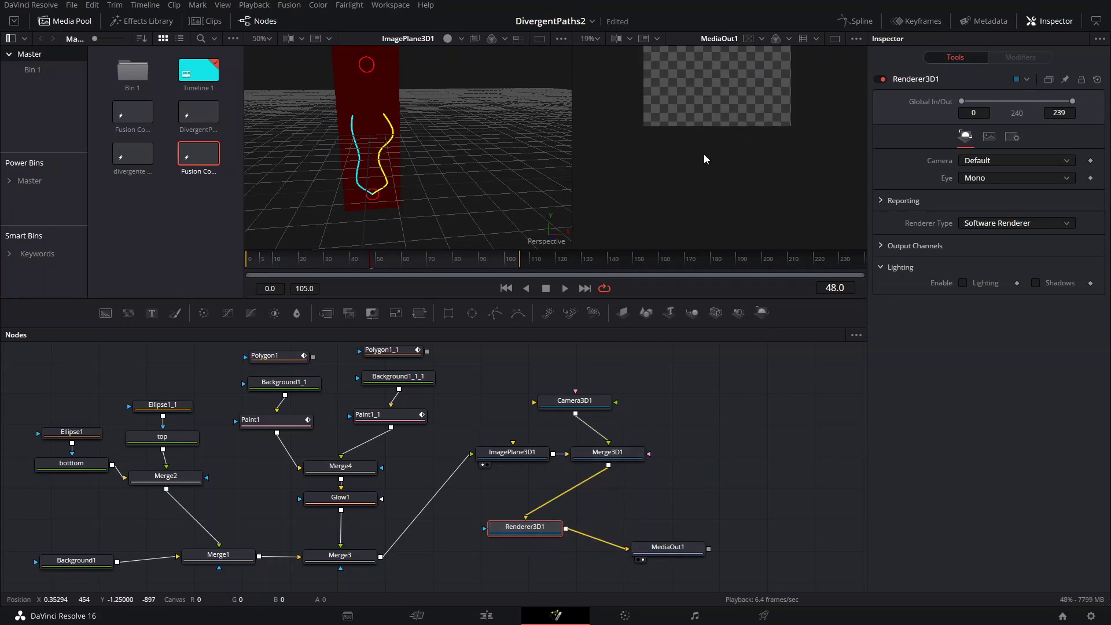
left_click_drag(711, 92, 717, 142)
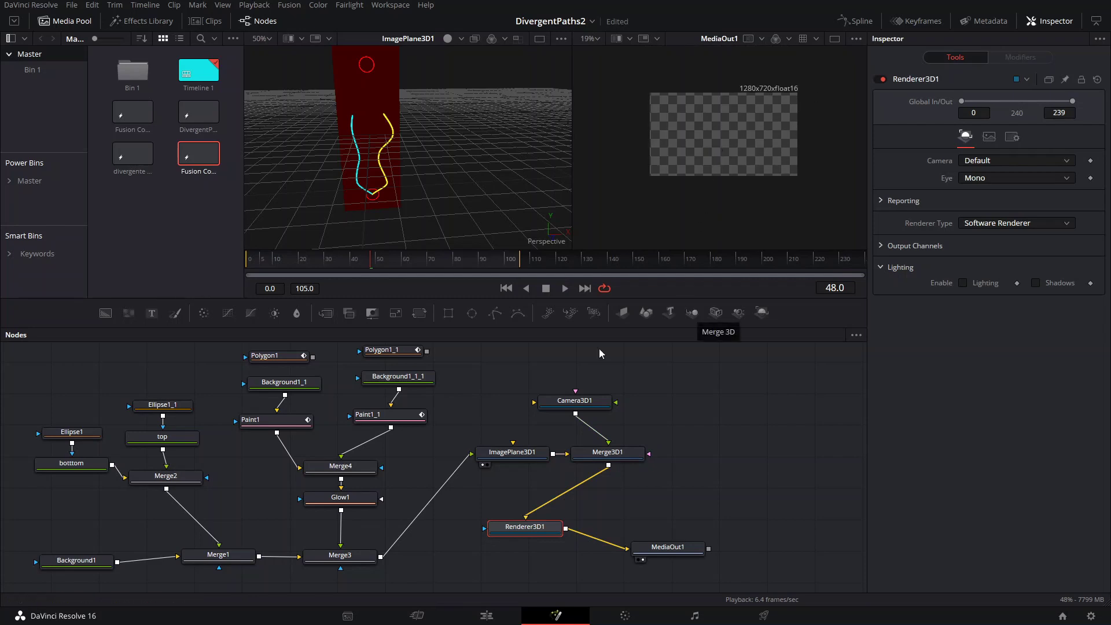
- Move Camera3D1 back to about Z 1.65 and down to about Y -1.08, framing the bottom circle
left_click(575, 401)
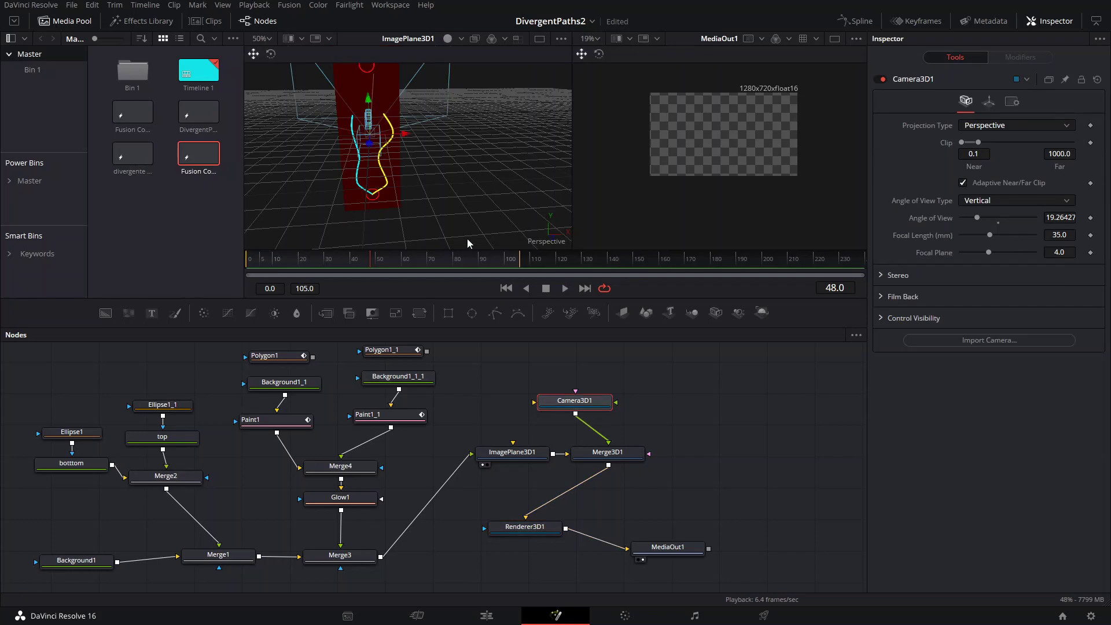
left_click_drag(370, 150, 369, 184)
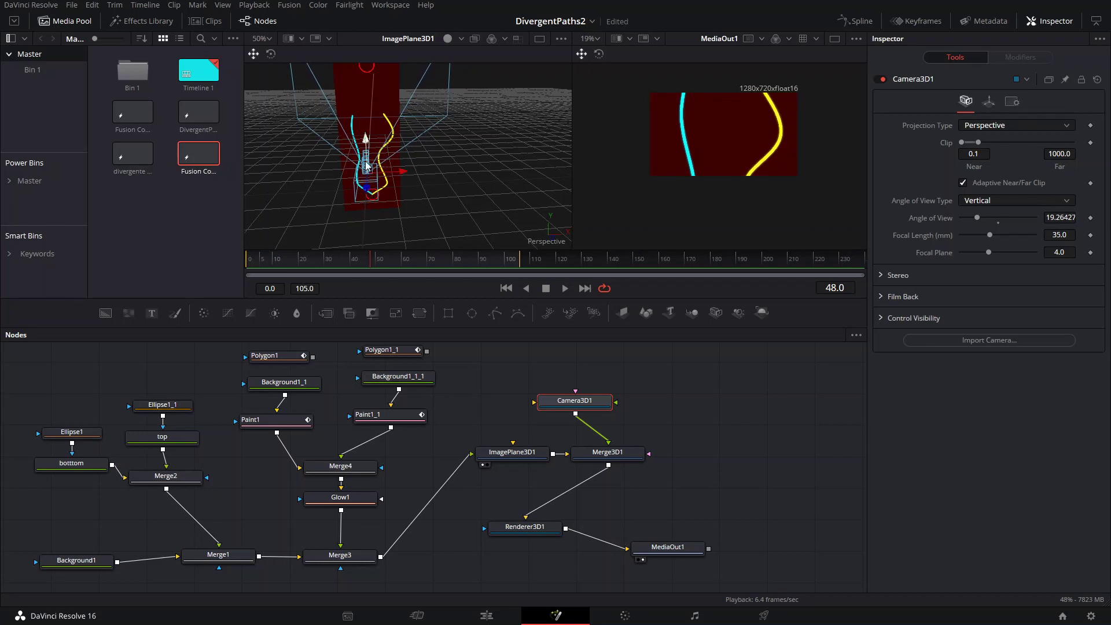
left_click_drag(370, 146, 372, 237)
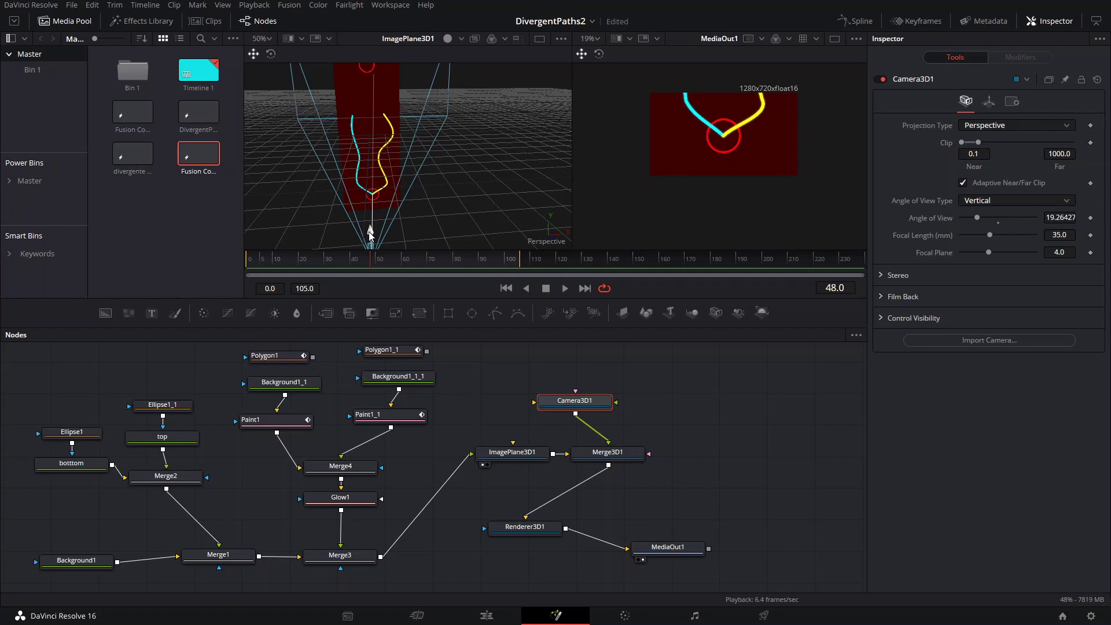
- Change the Background1 colour from dark red to pure black
left_click(108, 561)
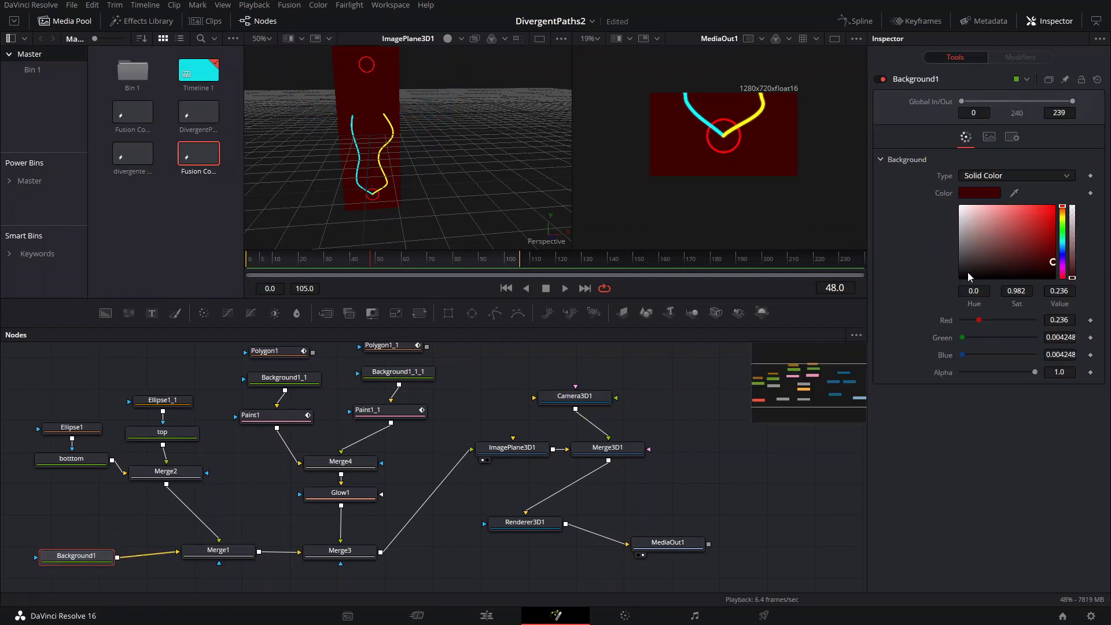
left_click_drag(1045, 255, 1071, 312)
scroll(738, 147, "down", 2)
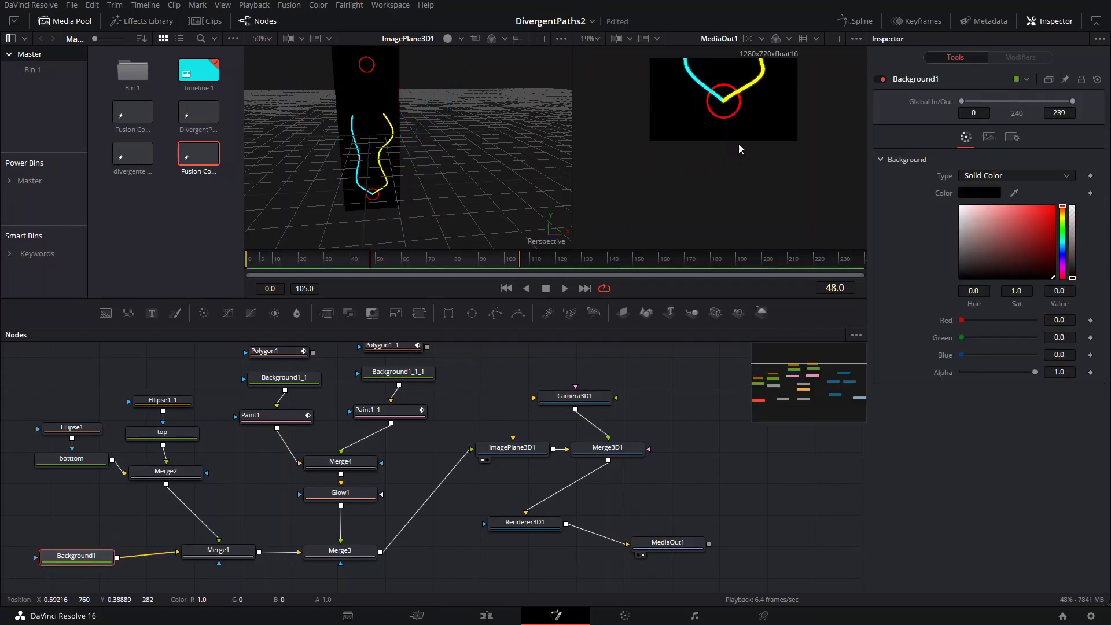
scroll(738, 147, "down", 1, "ctrl")
left_click_drag(738, 147, 704, 170)
scroll(708, 177, "up", 1)
scroll(706, 172, "up", 2, "ctrl")
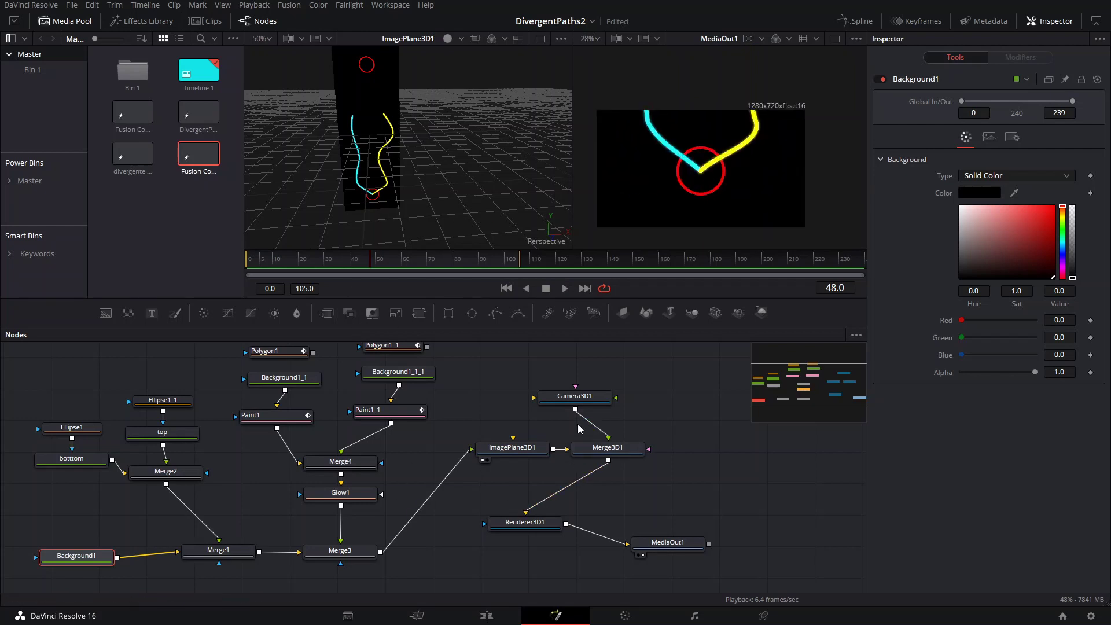
- Keyframe Camera3D1's Y translation at frame 20, and raise the camera to about Y 1.09 at frame 70
left_click(576, 398)
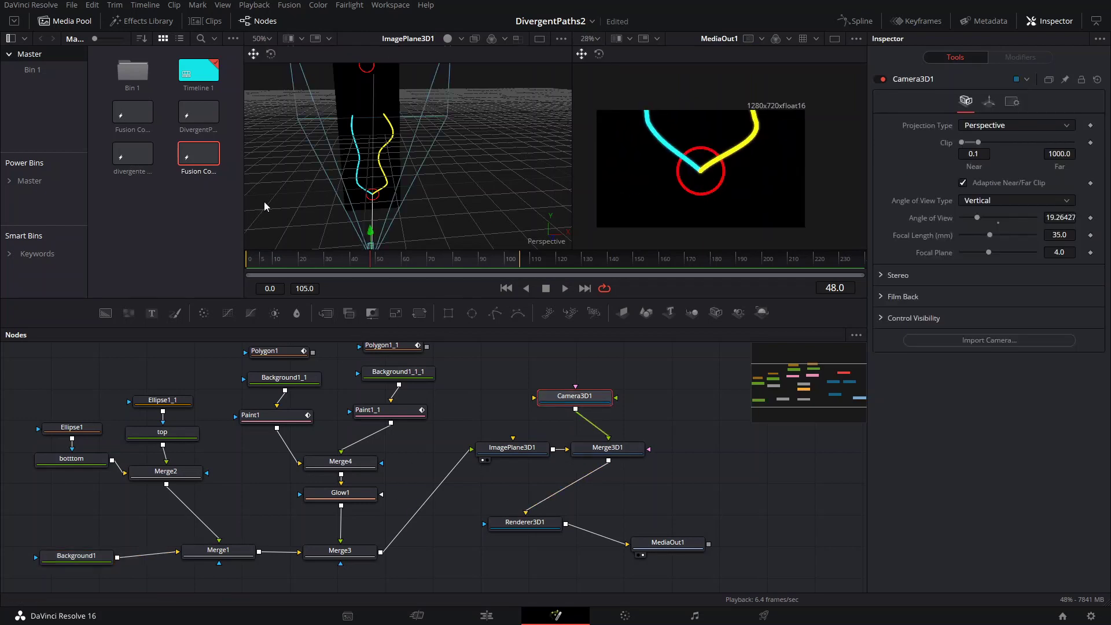
left_click_drag(311, 261, 302, 264)
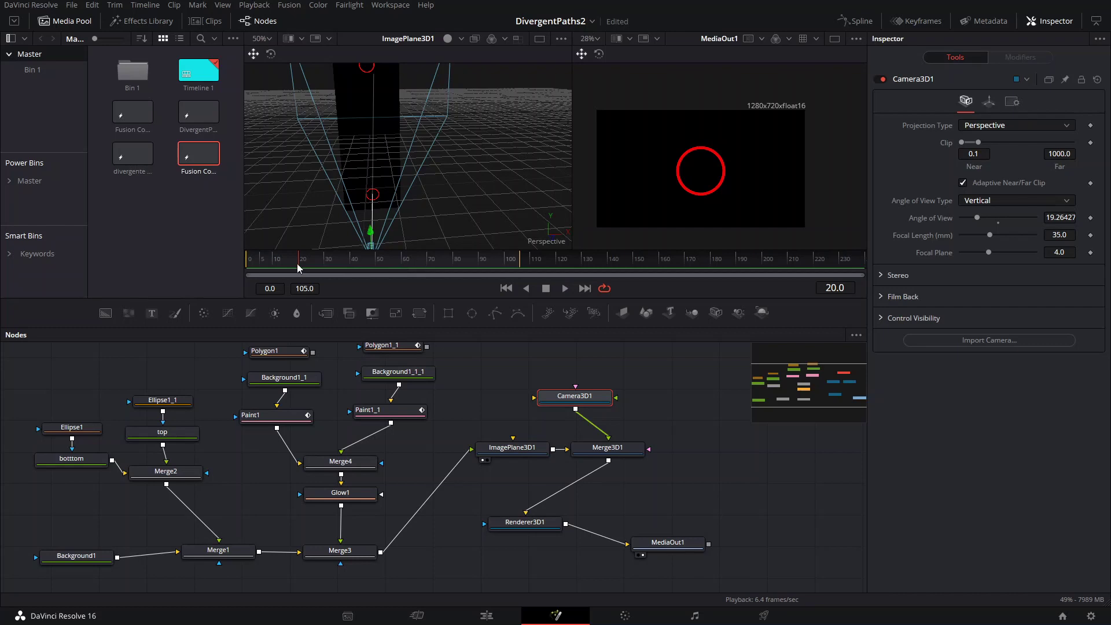
left_click(989, 101)
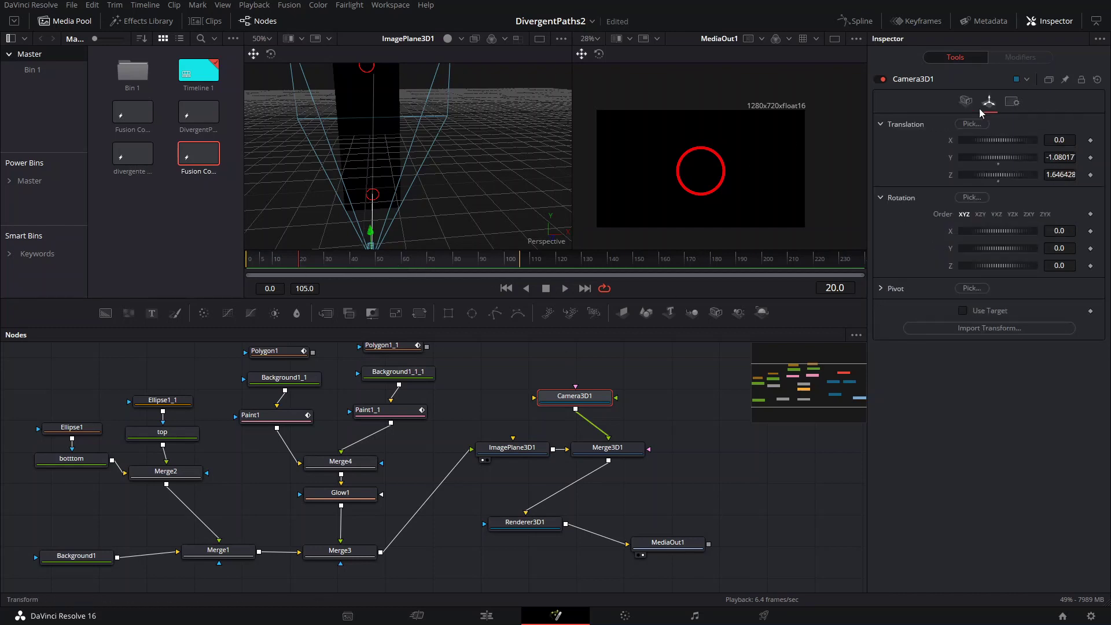
left_click(1090, 157)
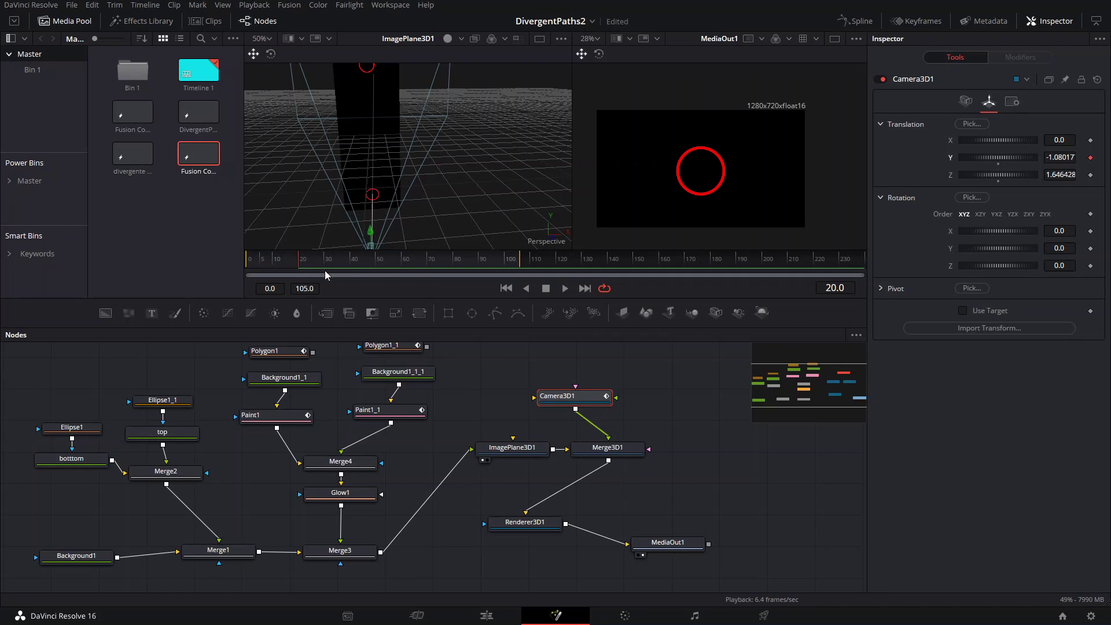
left_click_drag(304, 259, 428, 266)
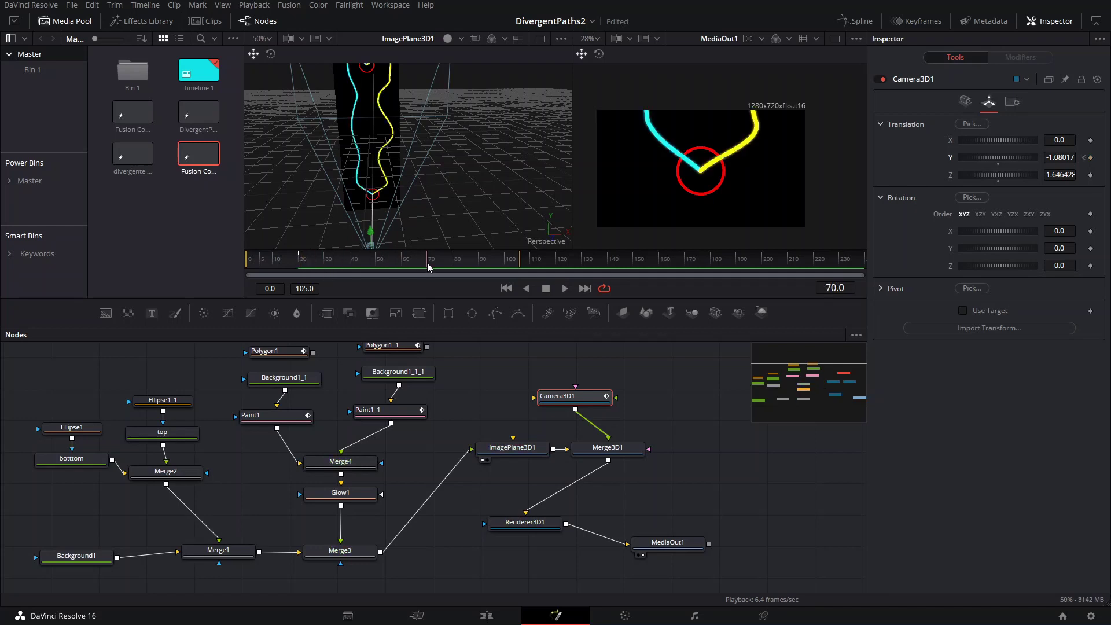
left_click_drag(371, 243, 400, 164)
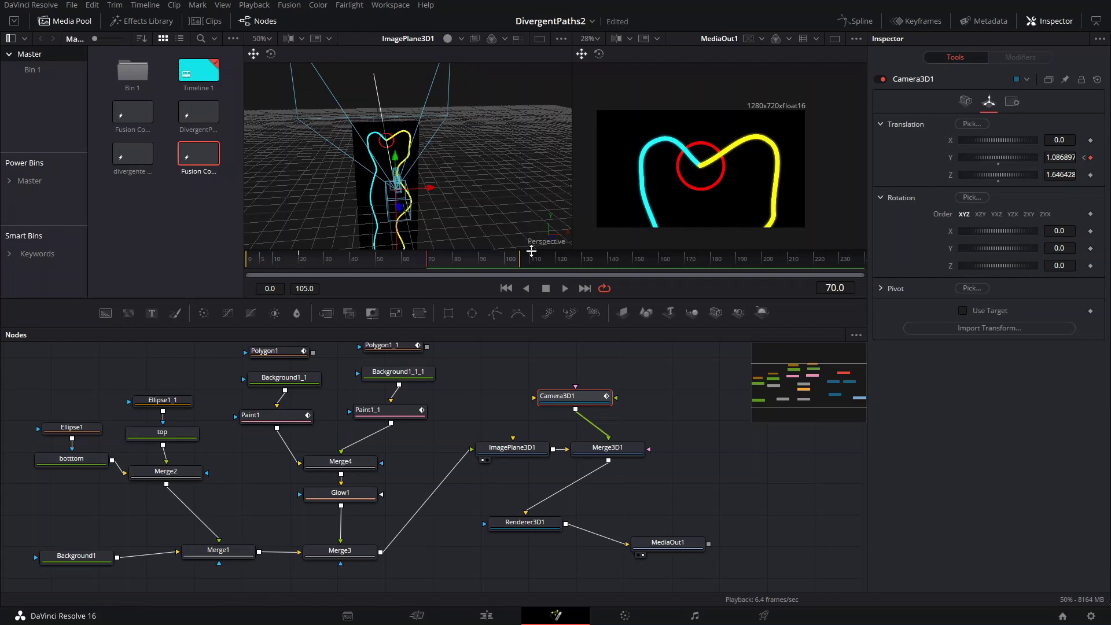
- At frame 84, set the Write On Start to 1.0 for the strokes in Paint1_1 and Paint1
mouse_move(445, 263)
left_mouse_down()
mouse_move(325, 268)
mouse_move(418, 258)
mouse_move(397, 262)
mouse_move(432, 271)
left_mouse_up()
left_click(382, 412)
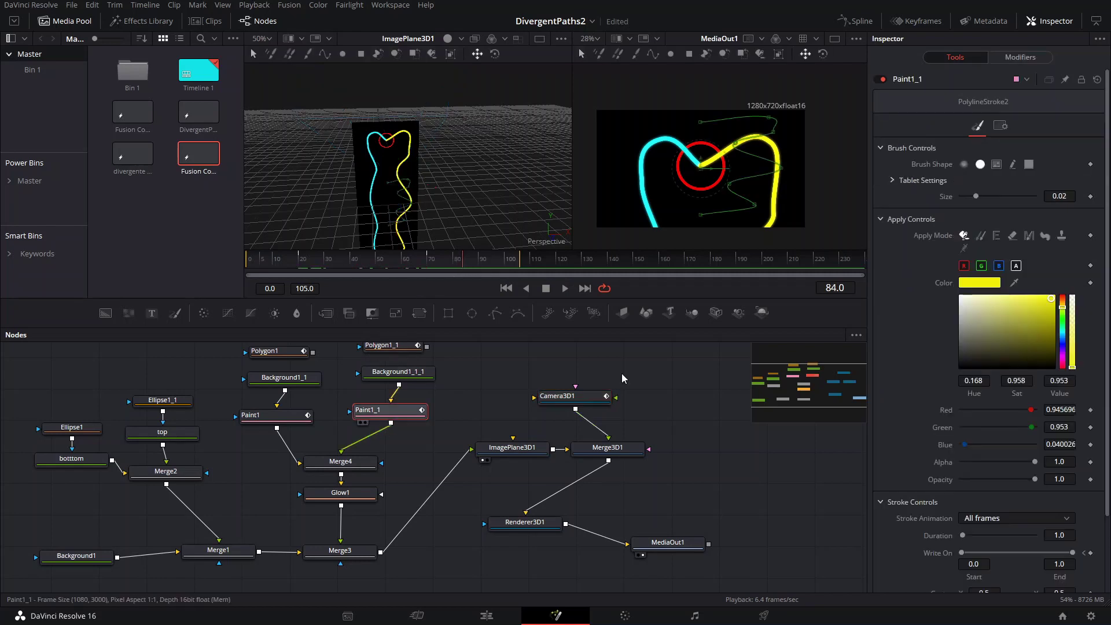
left_click_drag(961, 553, 1065, 552)
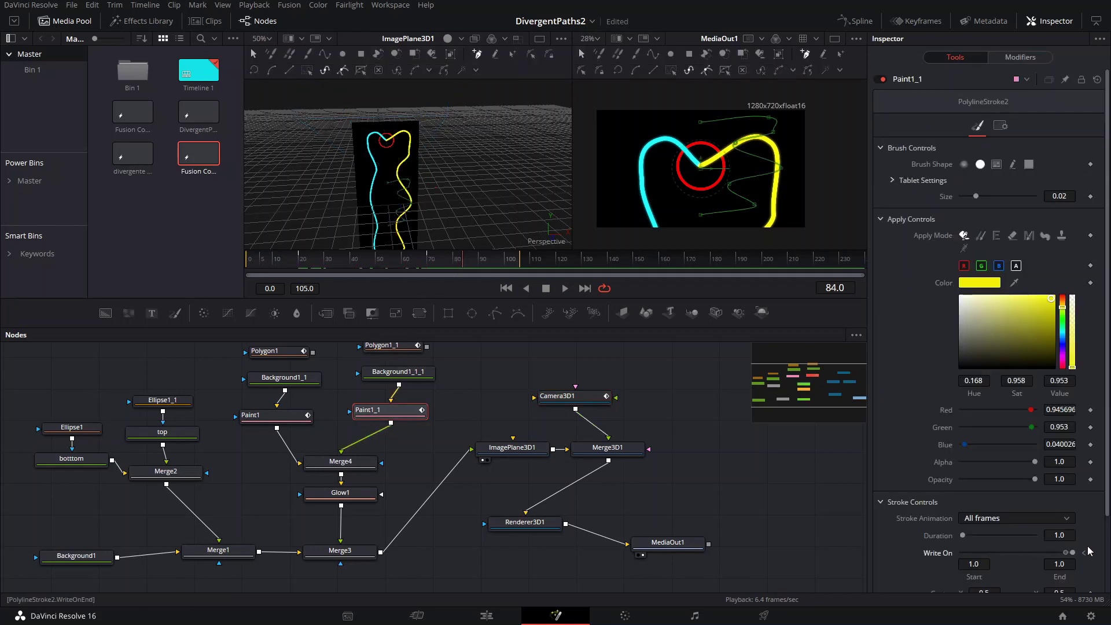
left_click(272, 415)
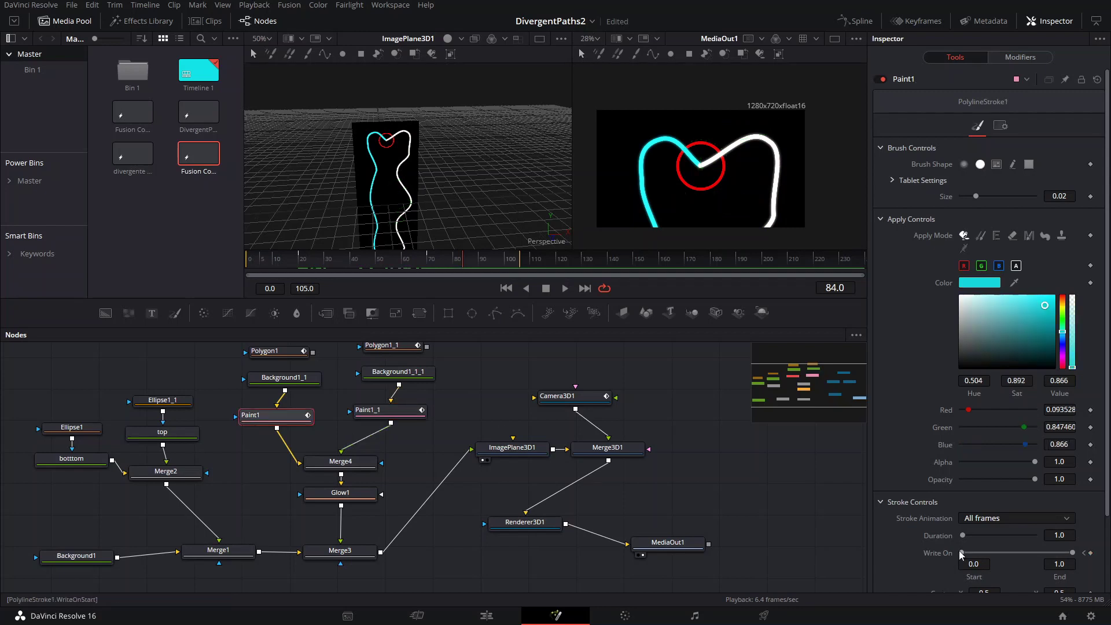
left_click_drag(960, 553, 1067, 552)
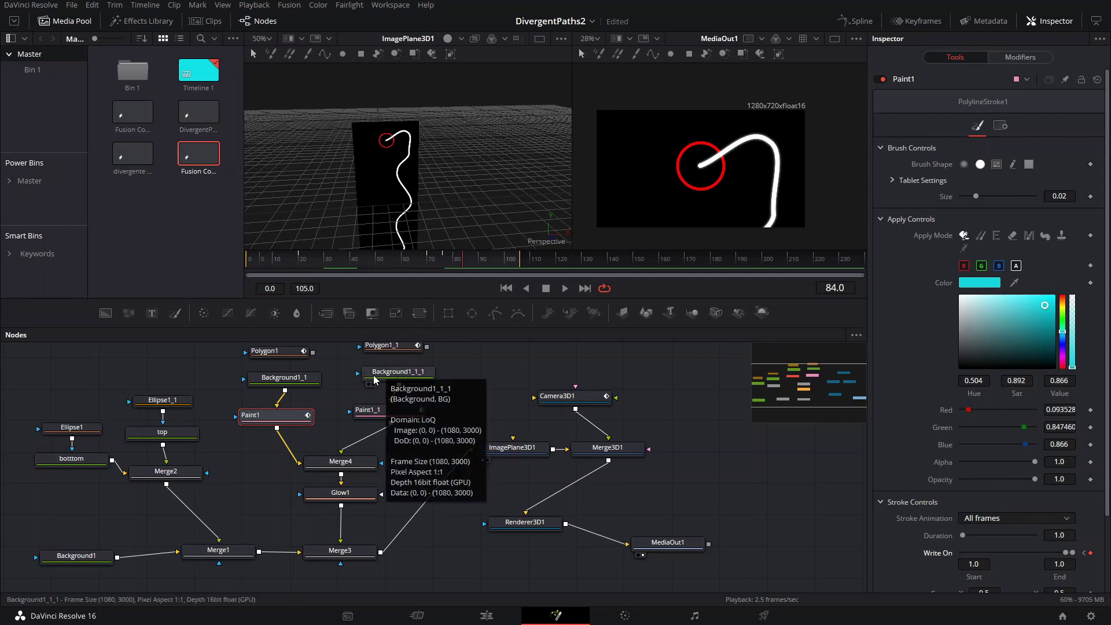
- Inspect the settings of Background1_1_1, Polygon1_1 and Paint1_1, and check the stroke colours at frame 65
left_click(418, 374)
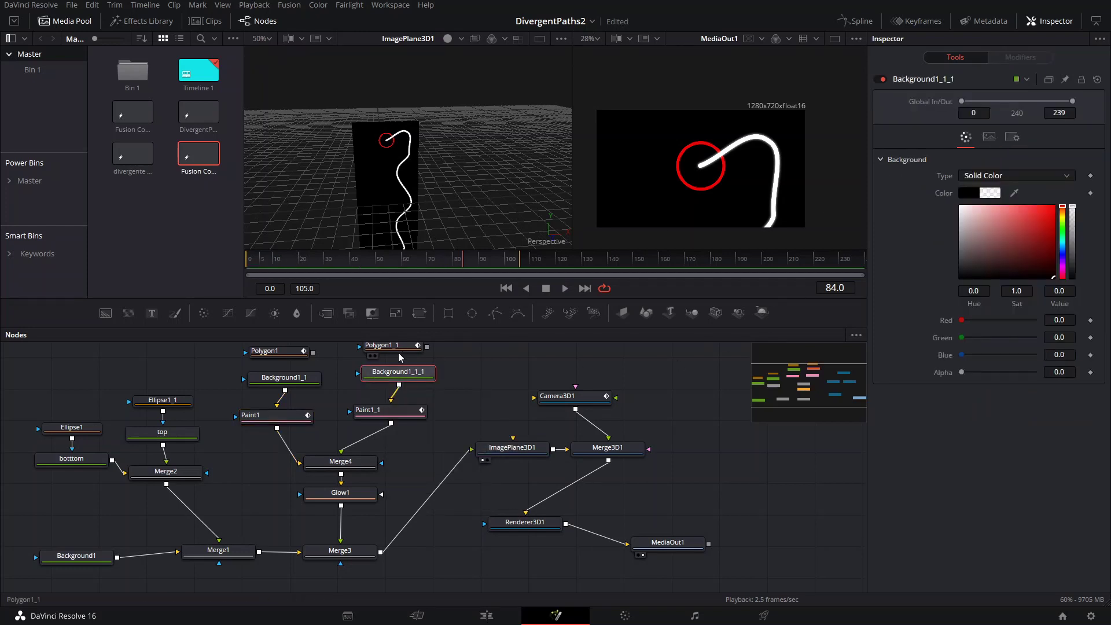
scroll(398, 352, "up", 1)
left_click(393, 370)
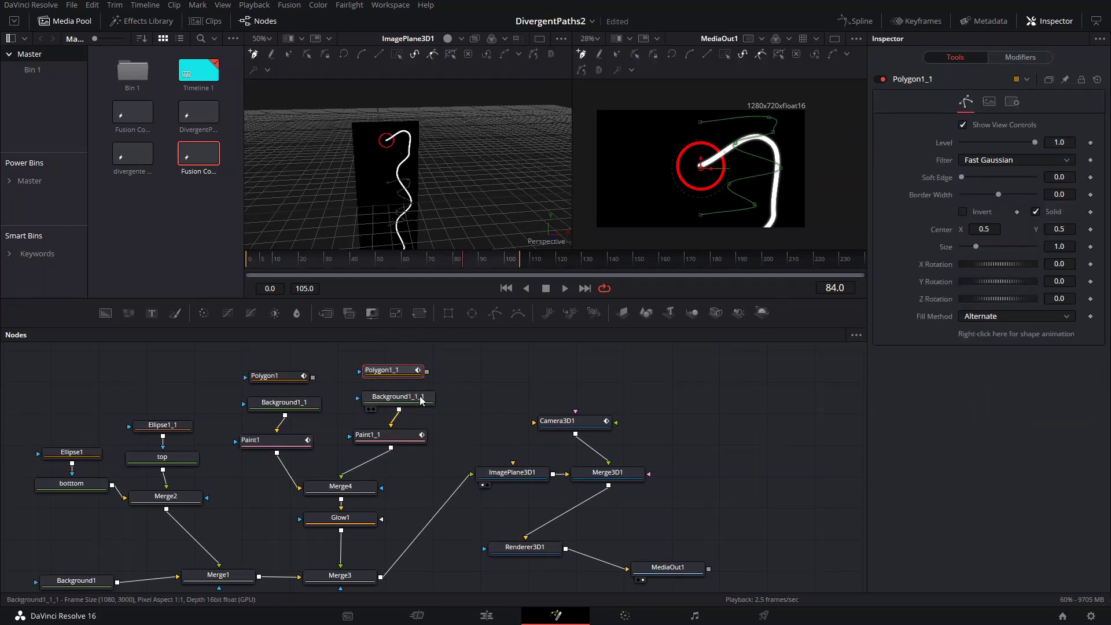
left_click(398, 442)
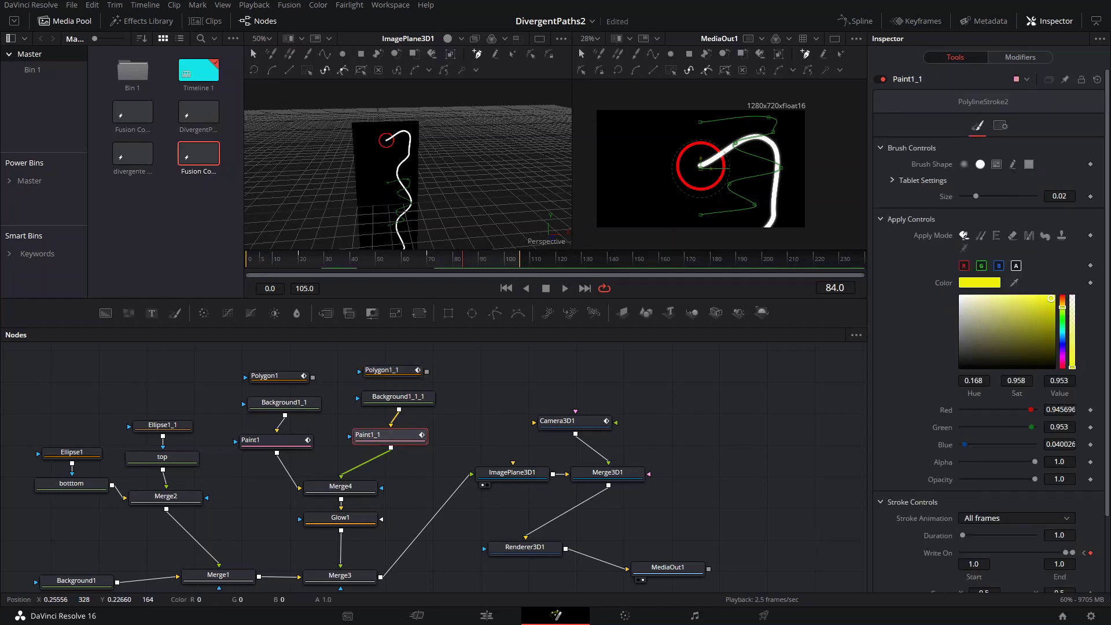
left_click(414, 263)
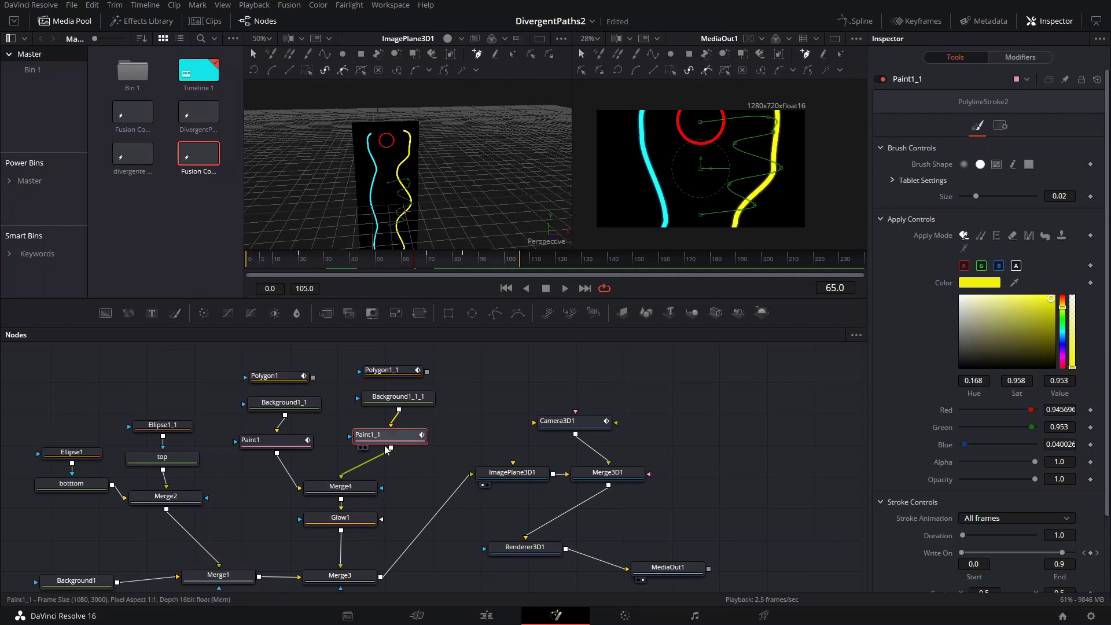
- Replace Paint1_1 with a new Paint (Pnt) node between Background1_1_1 and Merge4
mouse_move(397, 444)
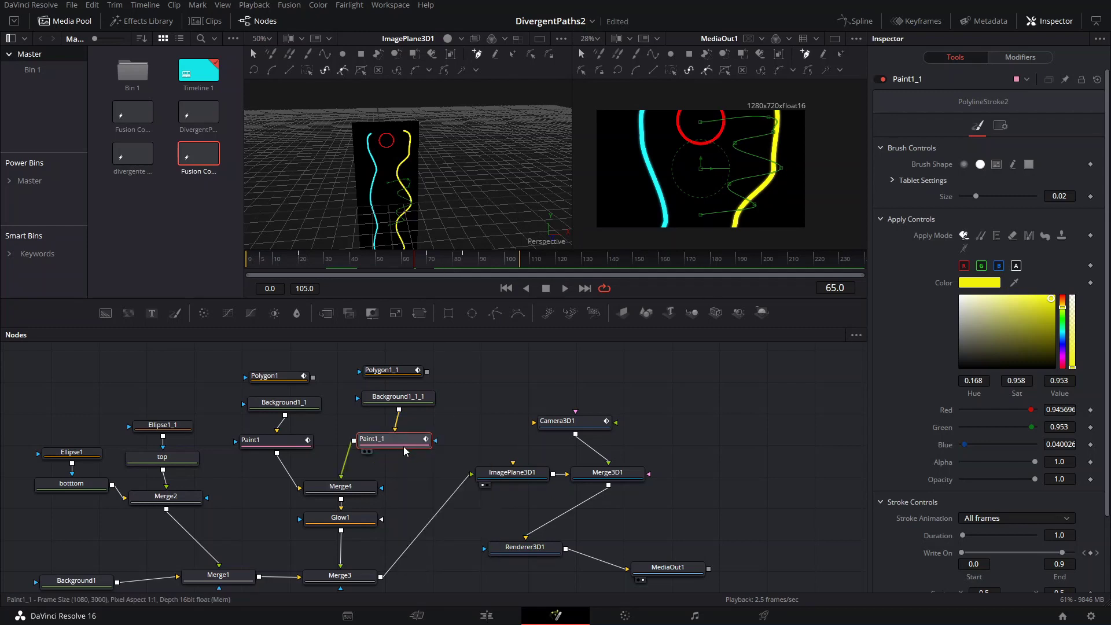
left_click_drag(397, 444, 397, 451)
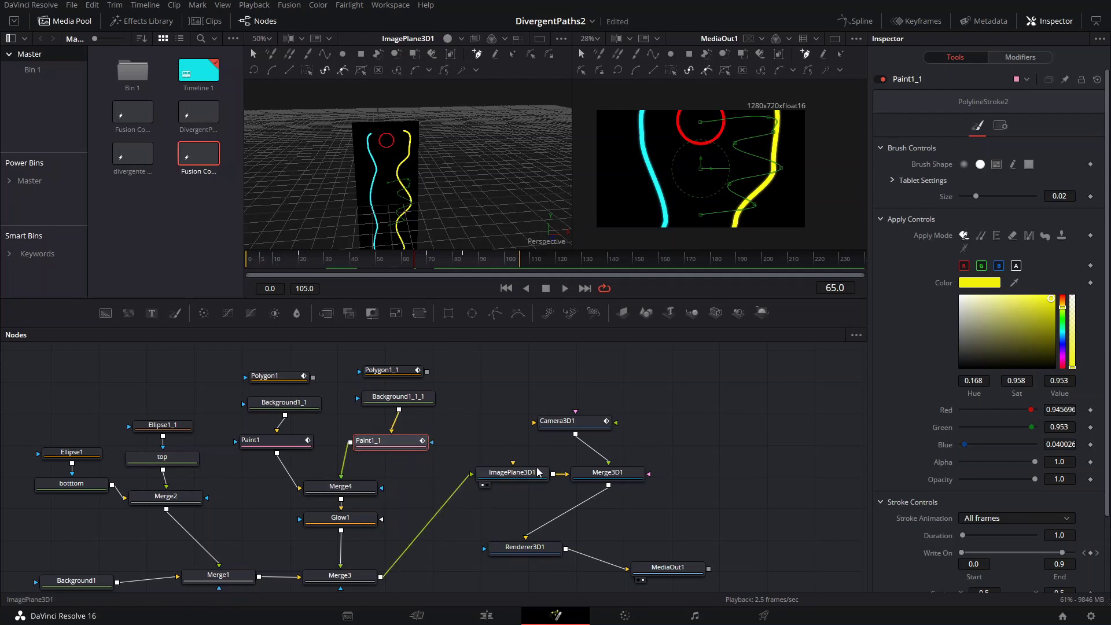
left_click(460, 426)
key("shift+space")
type("paint")
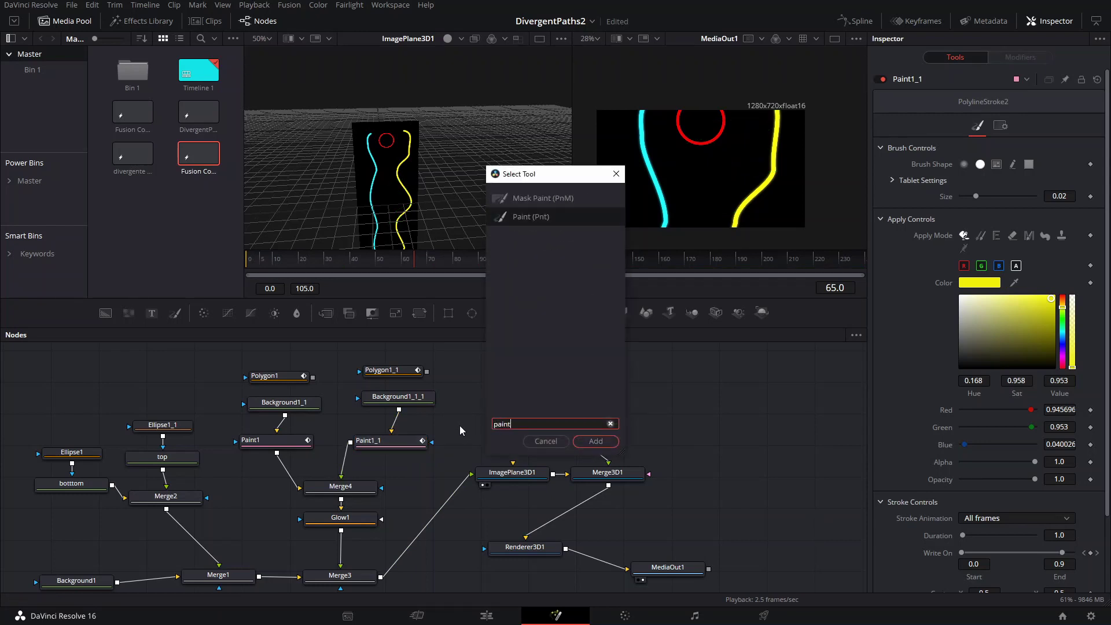
key("Return")
mouse_move(459, 427)
left_mouse_down()
mouse_move(398, 438)
mouse_move(392, 457)
left_mouse_up()
left_click(404, 469)
key("Delete")
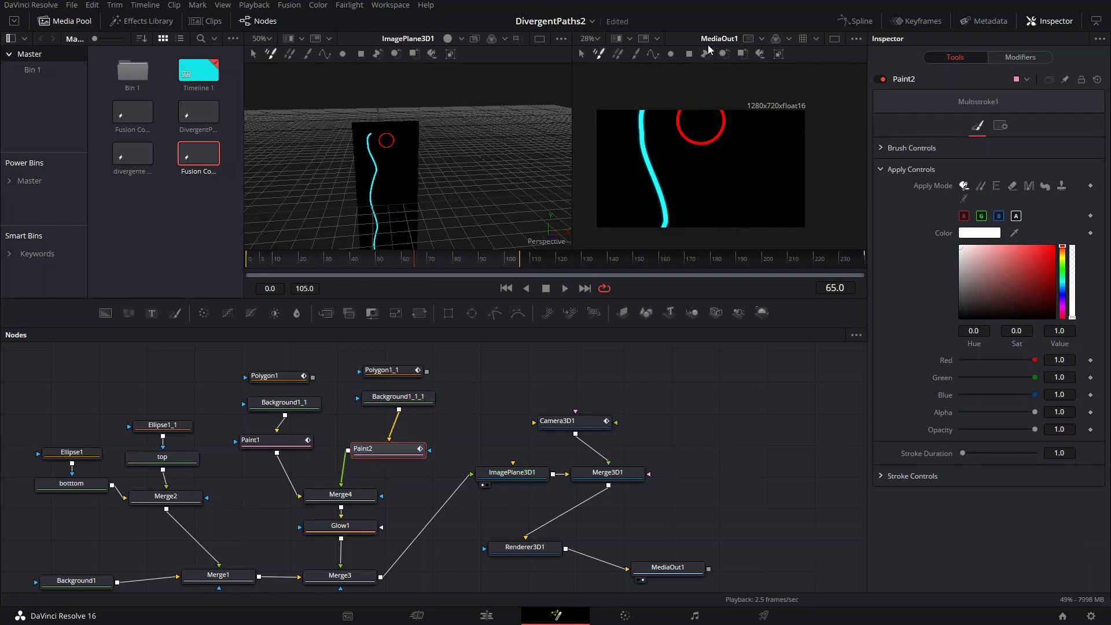
- Add a polyline stroke to Paint2, and replace Polygon1_1's existing shape publish, Publish2, with a new one
left_click(653, 54)
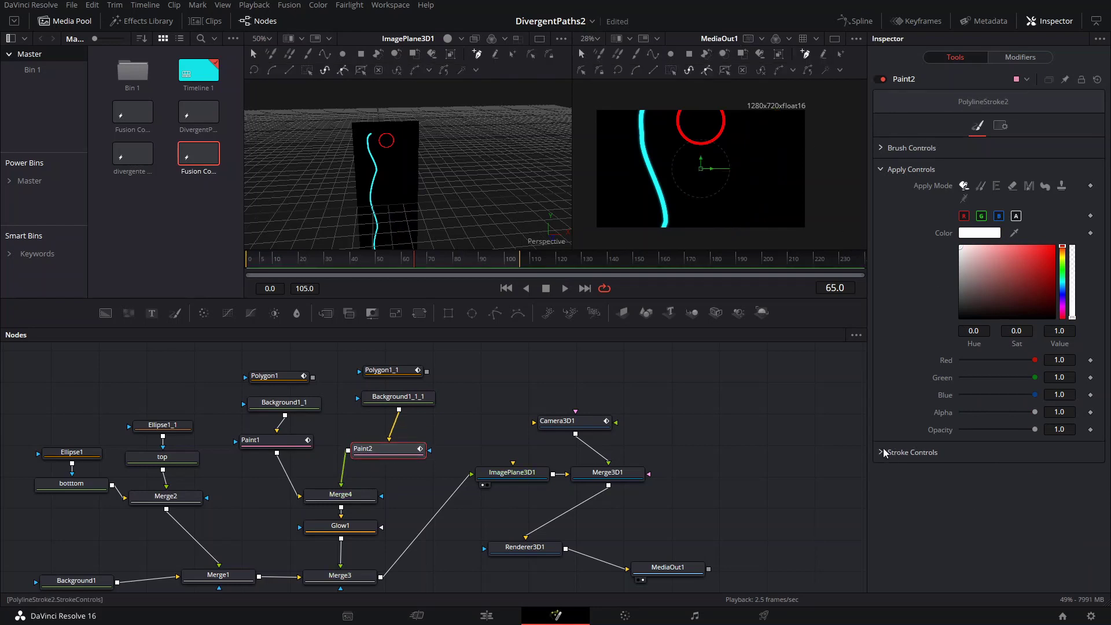
left_click(883, 451)
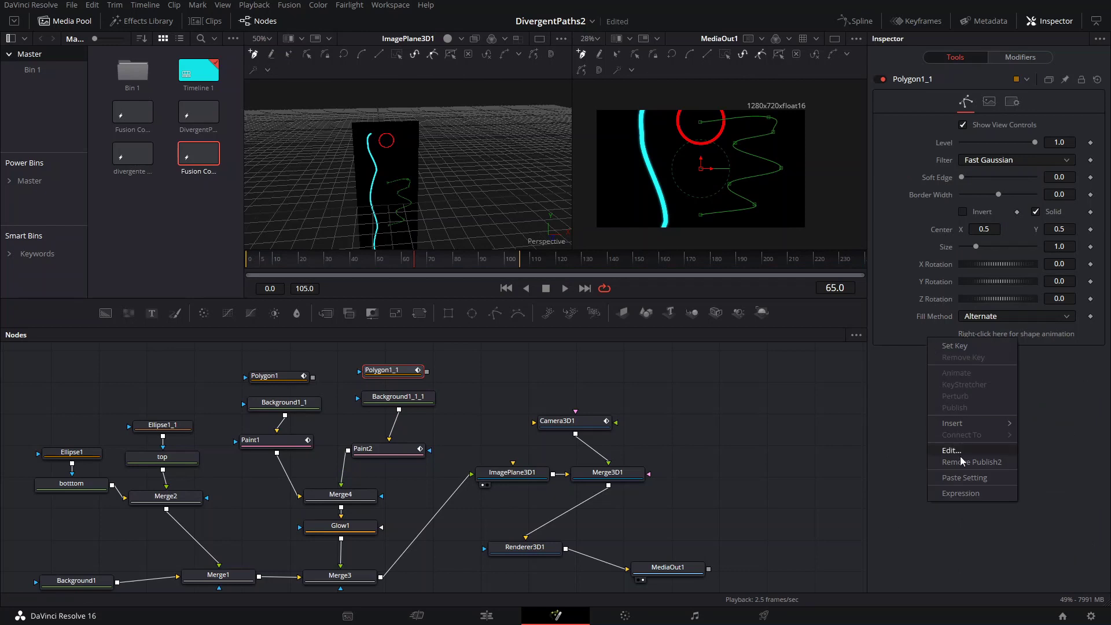
left_click(960, 461)
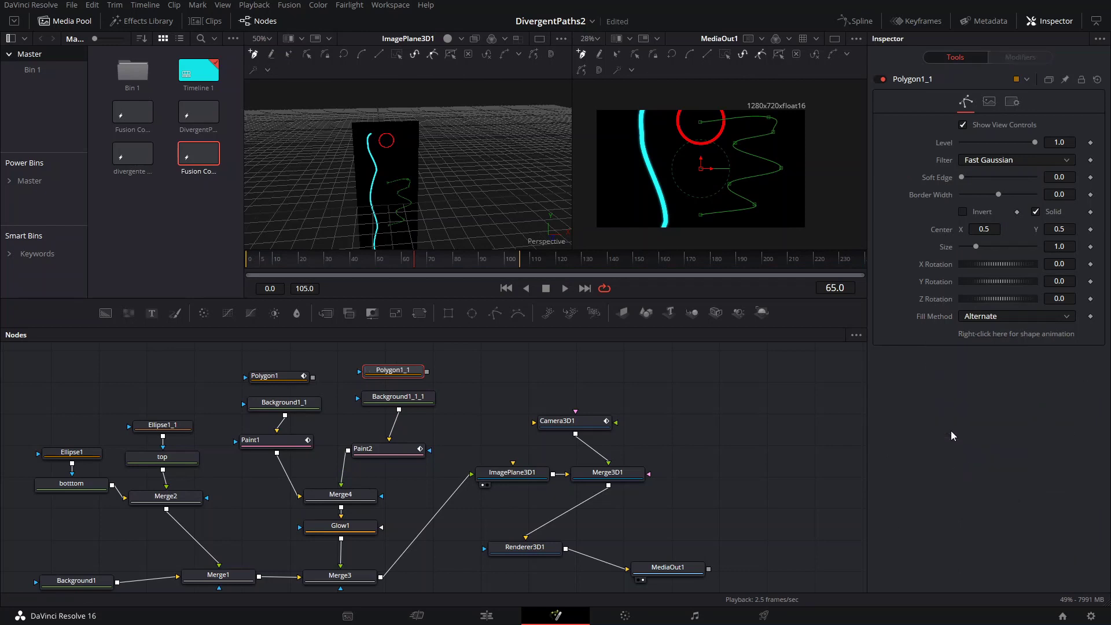
right_click(928, 336)
left_click(961, 394)
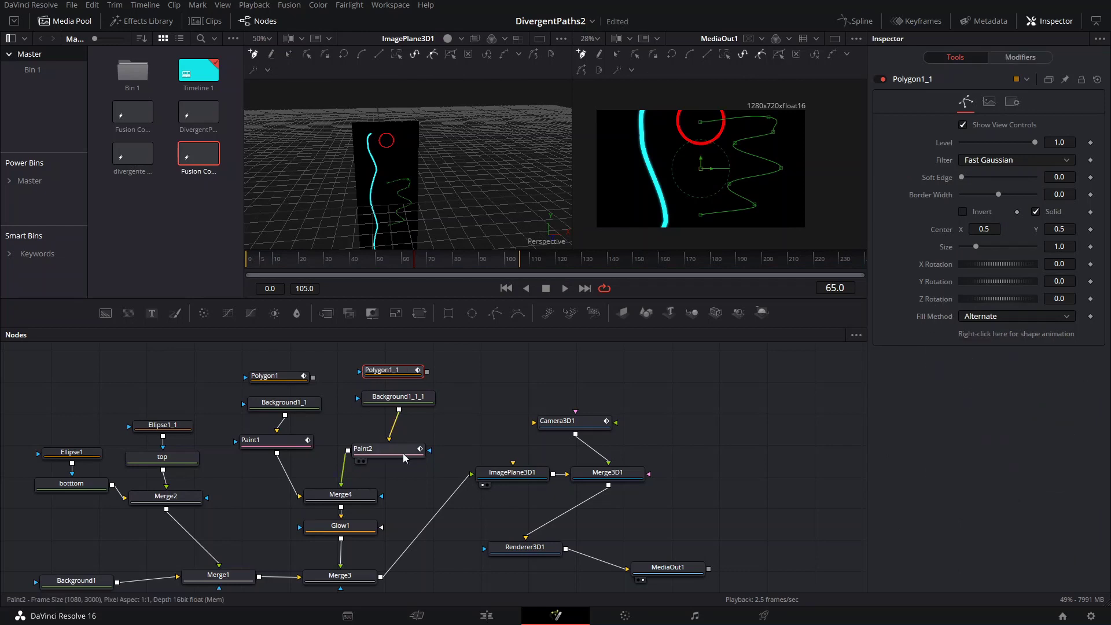
- Connect the shape of Paint2's polyline stroke to the published Polygon1_1 polyline value and colour the stroke dark red
scroll(947, 513, "down", 3)
right_click(946, 577)
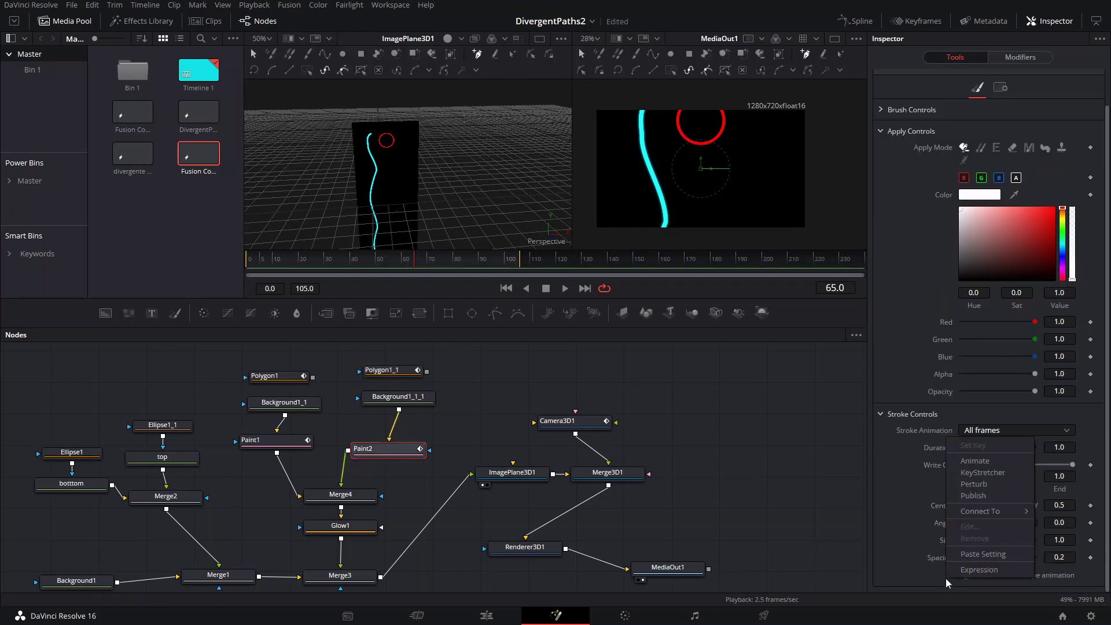
mouse_move(982, 513)
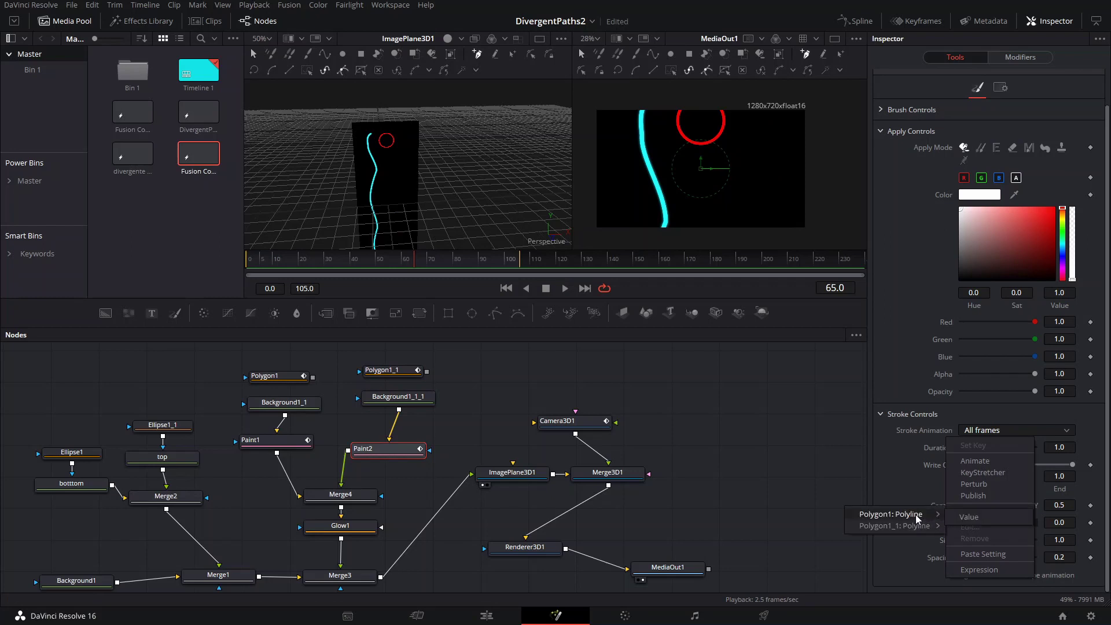
mouse_move(915, 527)
left_click(968, 528)
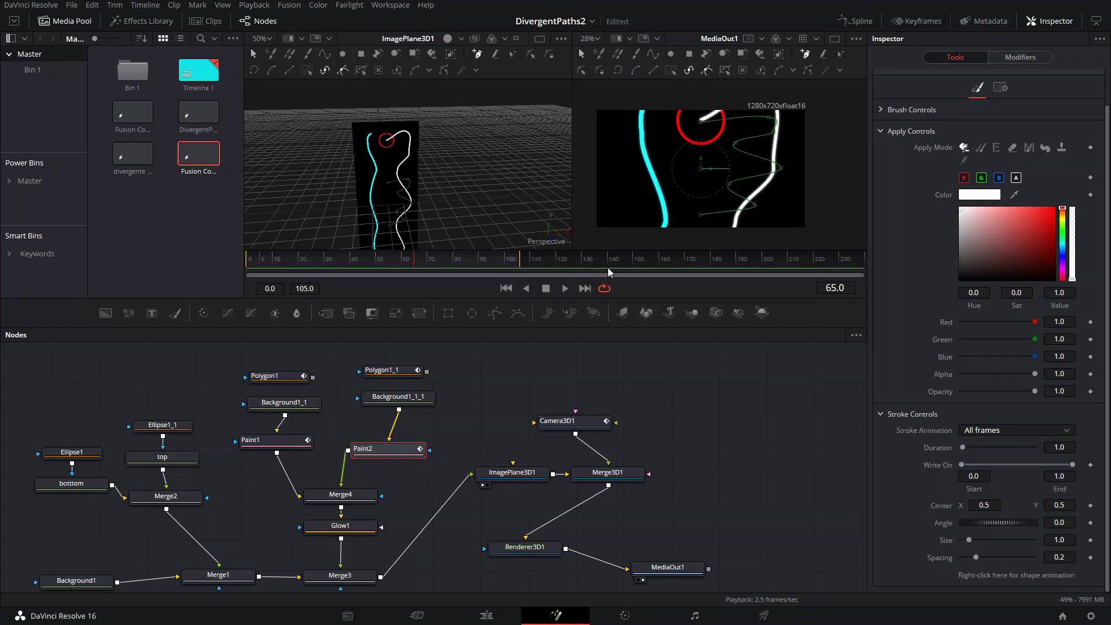
left_click(1054, 227)
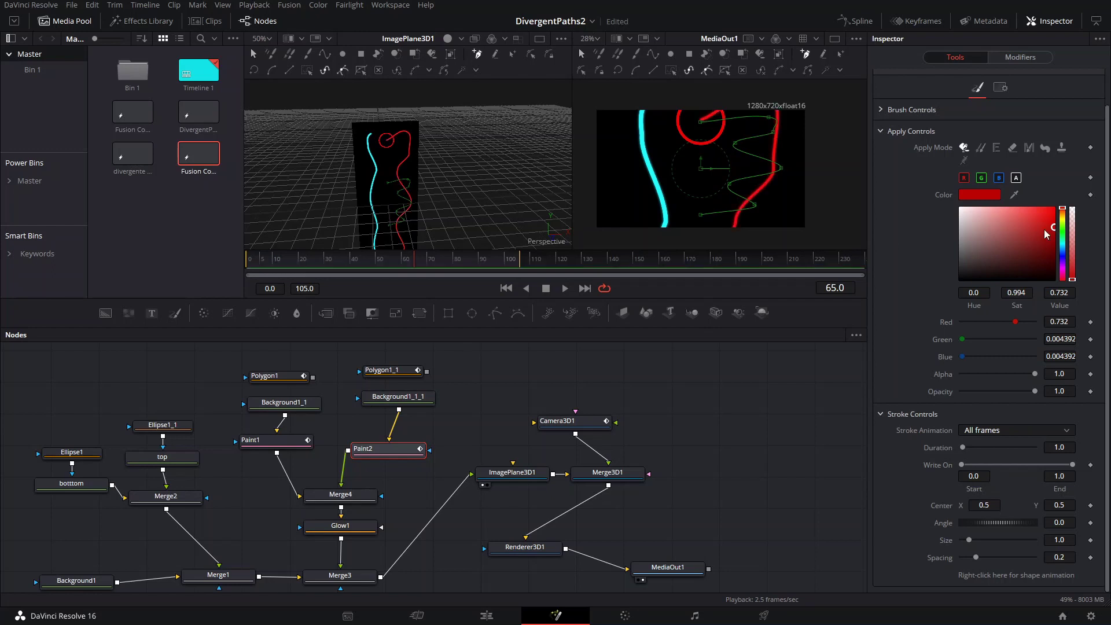
- Keyframe the Write On of Paint2's stroke, growing End from 0.0 to 1.0 and bringing Start to 1.0 at frame 84
left_click(302, 258)
mouse_move(1072, 465)
left_mouse_down()
mouse_move(968, 465)
mouse_move(1072, 465)
left_mouse_up()
left_click(1090, 466)
left_click(426, 260)
left_click(463, 265)
left_click_drag(961, 465, 1065, 464)
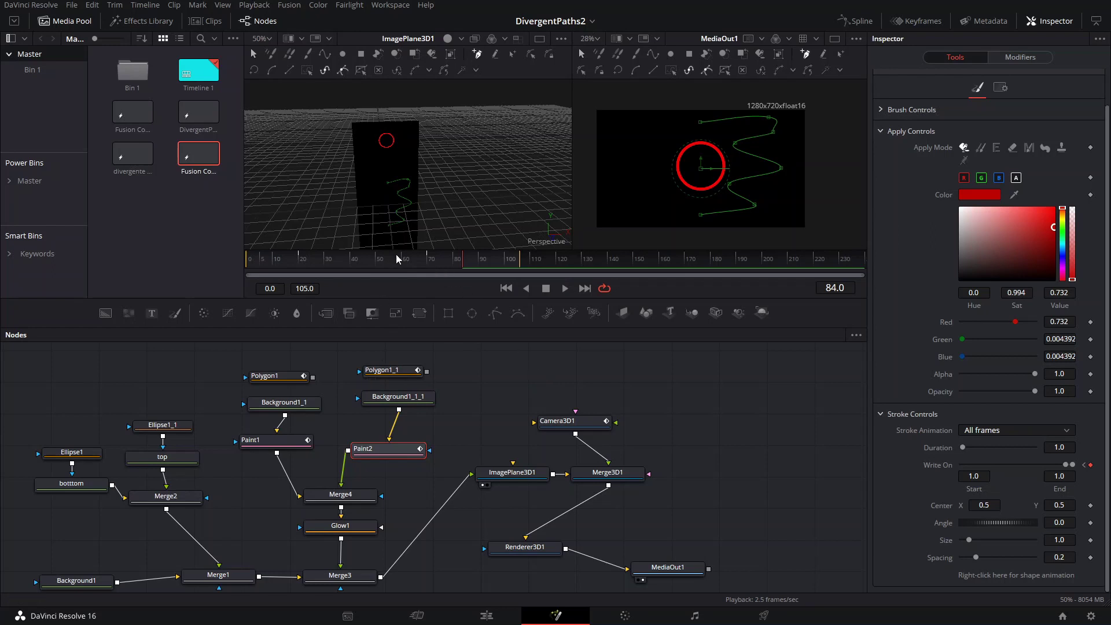
- Play the animation from frame 19 and check how the cyan and red strokes write on in the 3D view and the output
left_click_drag(397, 256, 297, 264)
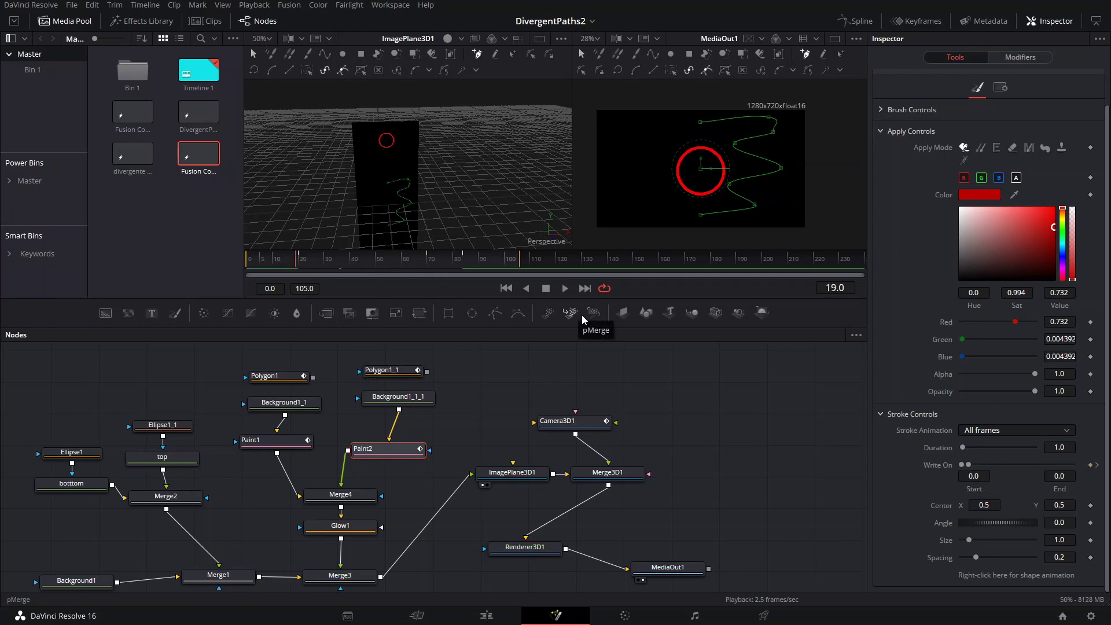
left_click(686, 397)
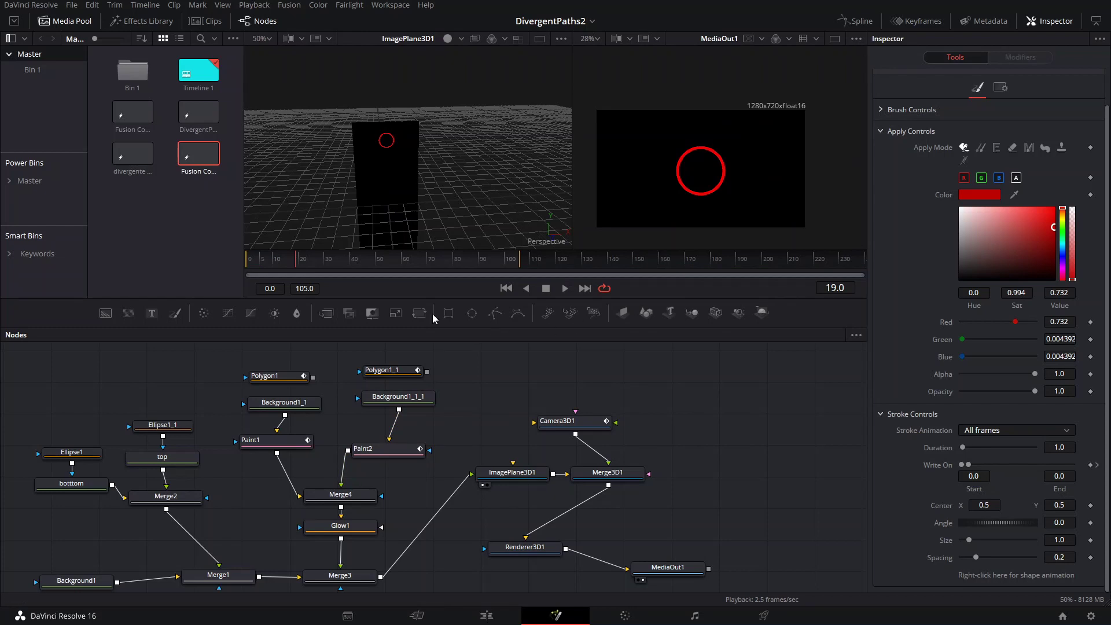
scroll(396, 180, "down", 2)
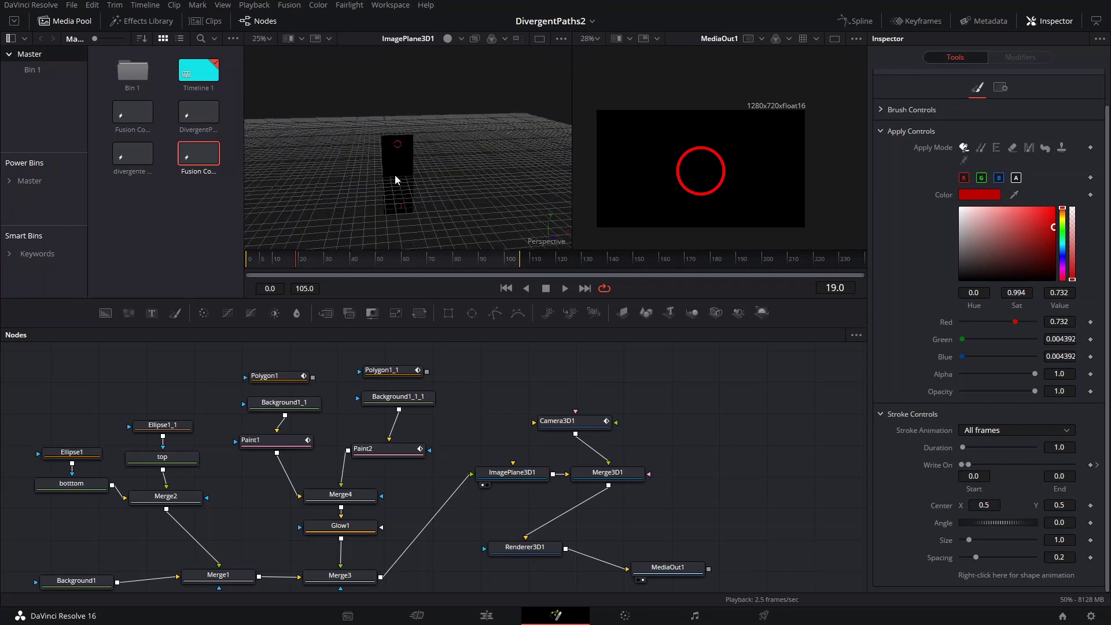
left_click_drag(434, 191, 362, 237)
scroll(398, 165, "up", 4)
key("space")
left_click_drag(488, 130, 522, 181)
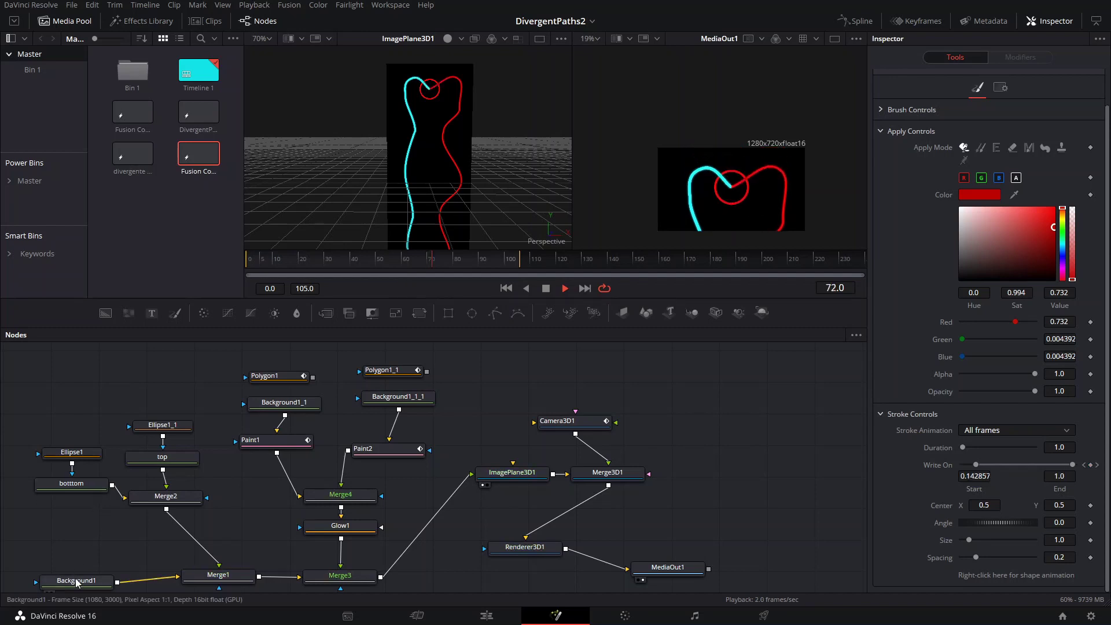
left_click(546, 288)
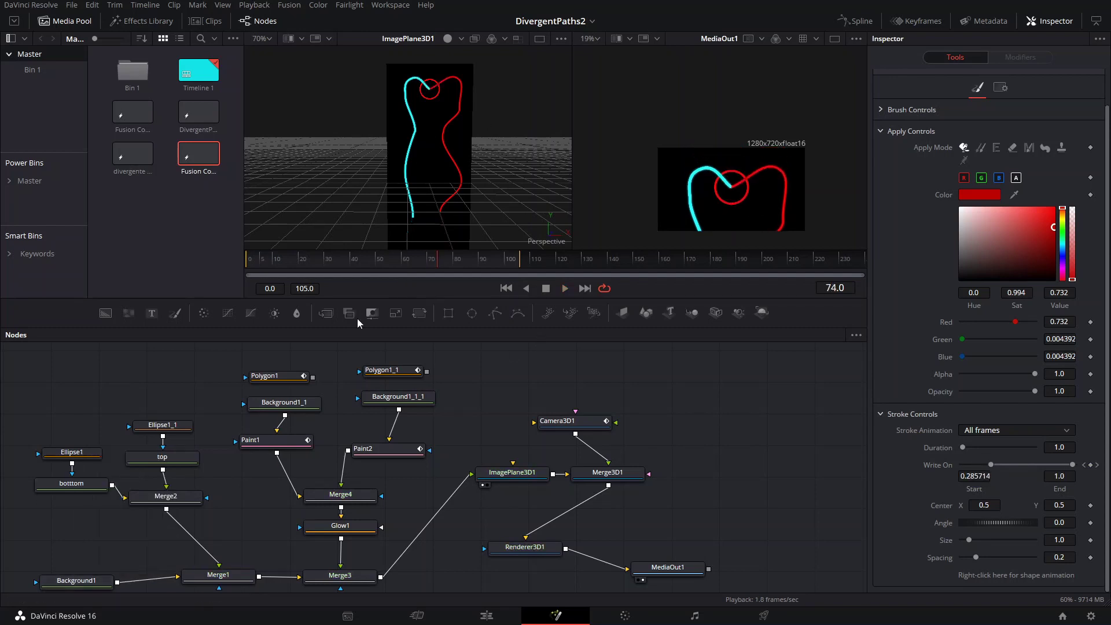
- Move Background1 away from Merge1 and insert a Paint (Pnt) node between them
left_click_drag(194, 510, 281, 433)
left_click_drag(142, 512, 23, 507)
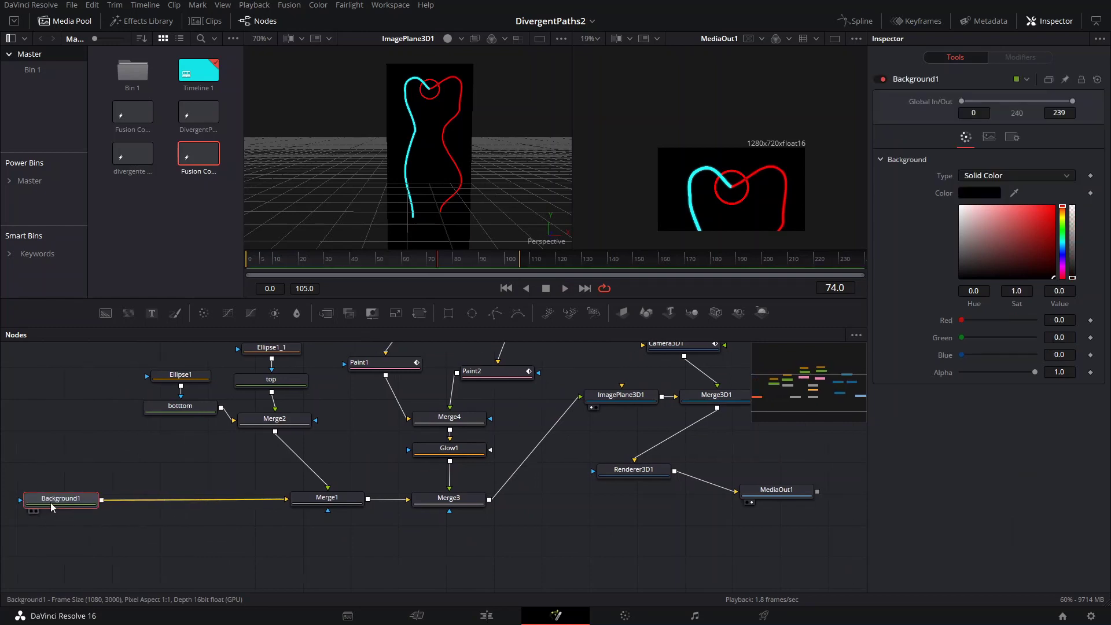
key("shift+space")
type("paint")
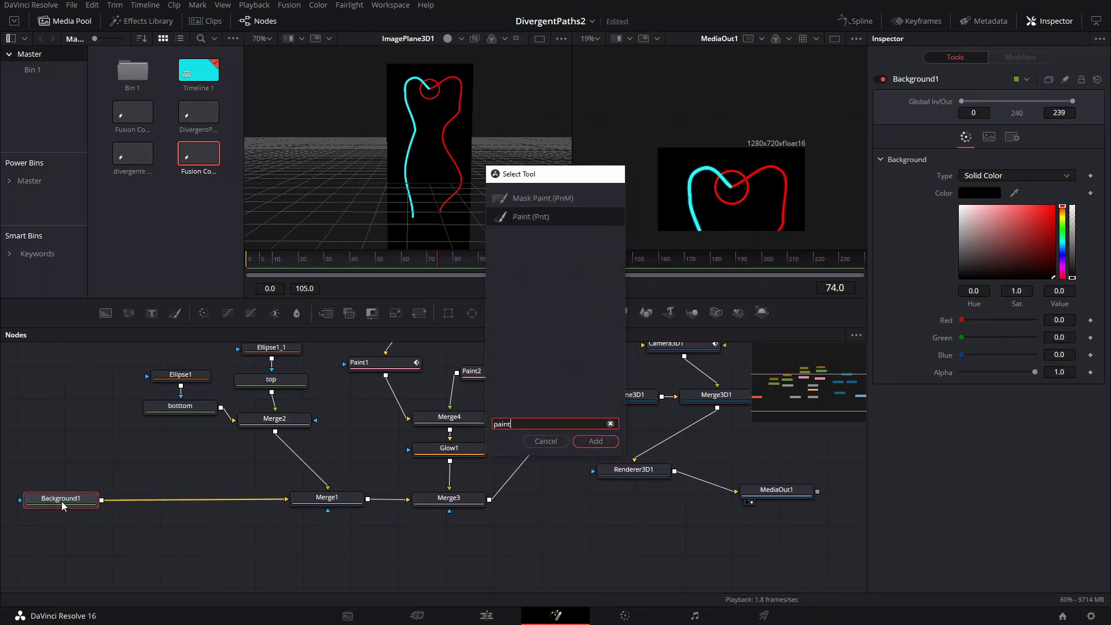
key("Return")
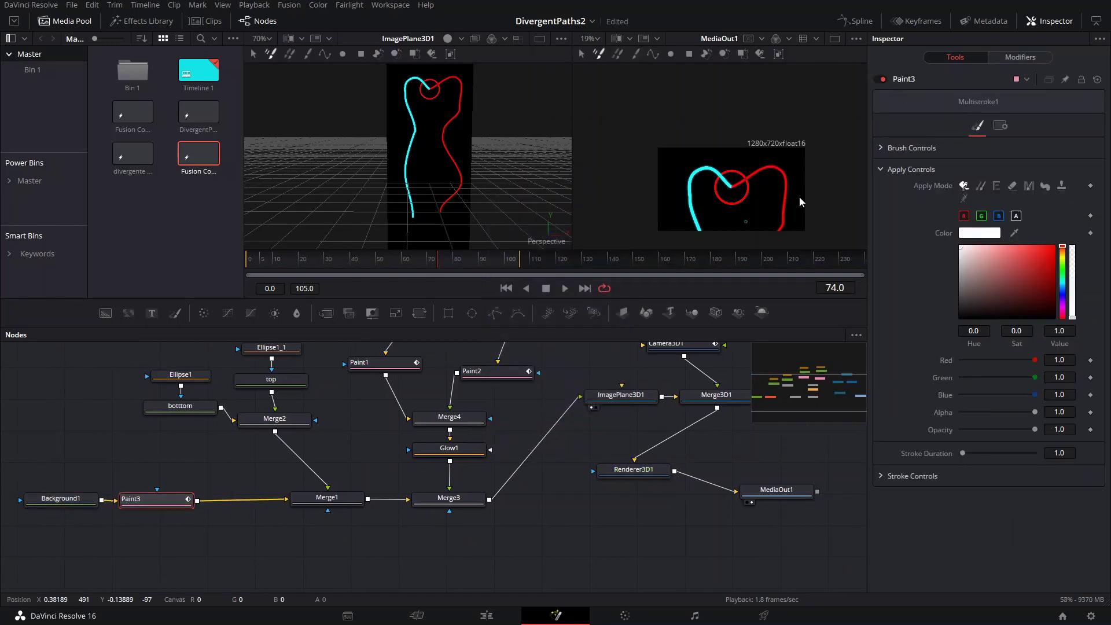
- Set Paint3's brush shape to Circular and display Merge1 in the first viewer with the whole tall canvas framed
left_click(887, 148)
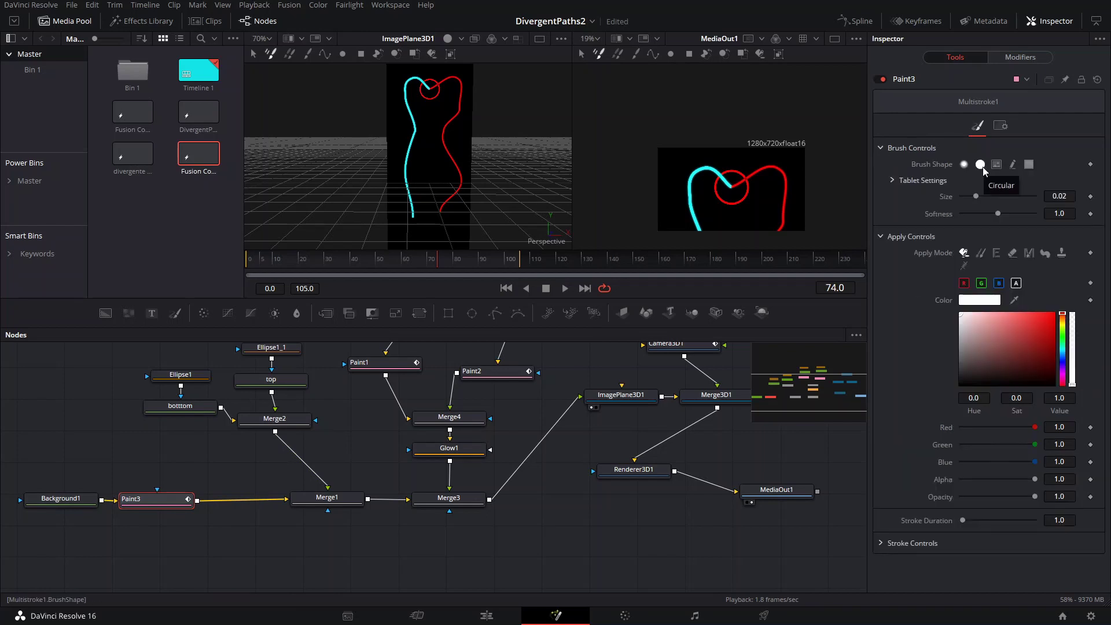
left_click(980, 165)
scroll(427, 165, "up", 5)
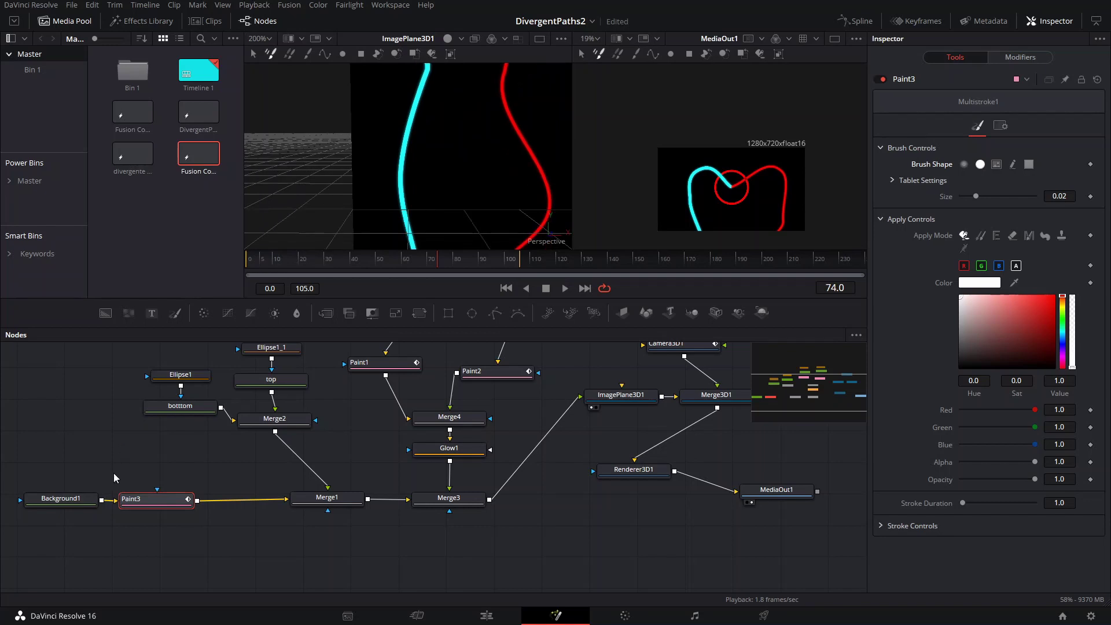
key("1")
scroll(478, 165, "down", 5)
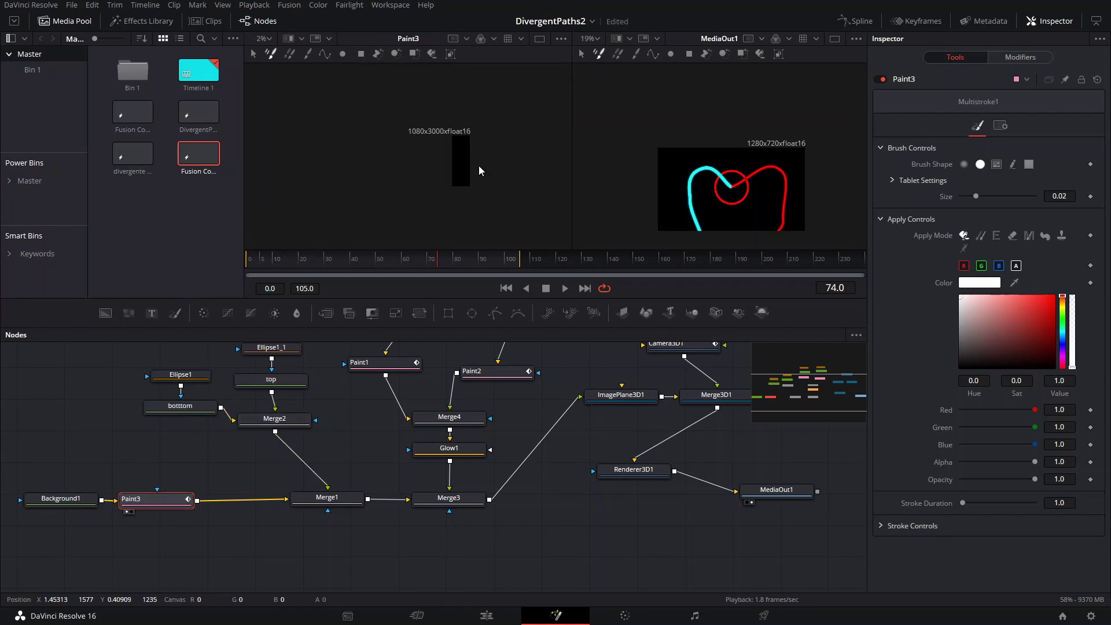
scroll(432, 166, "down", 1)
left_click(328, 497)
key("1")
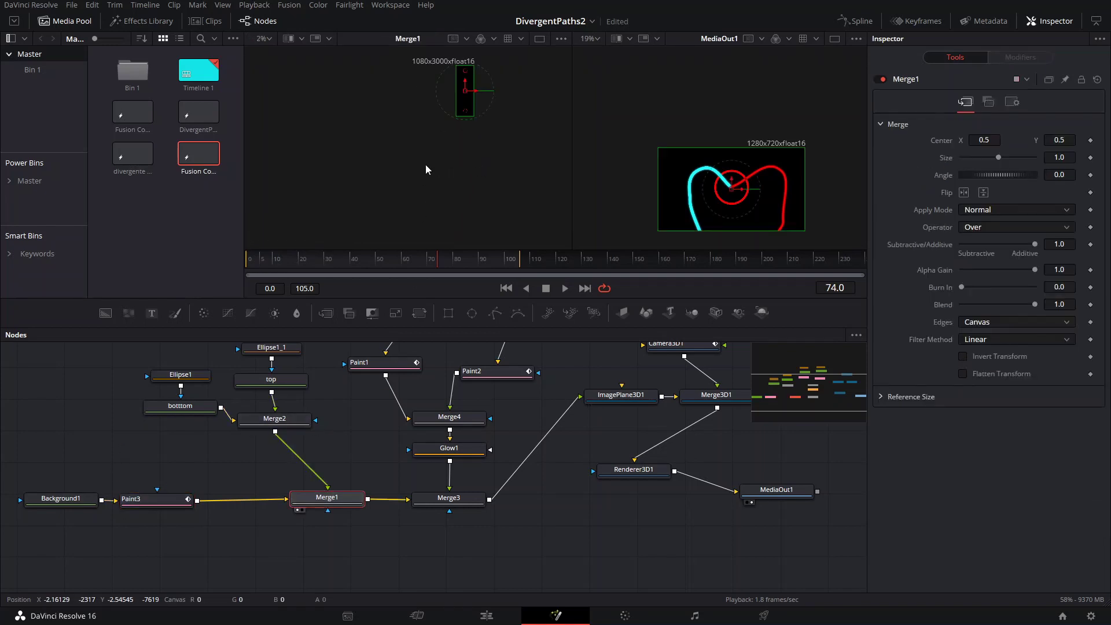
scroll(442, 144, "up", 5)
scroll(460, 188, "up", 3)
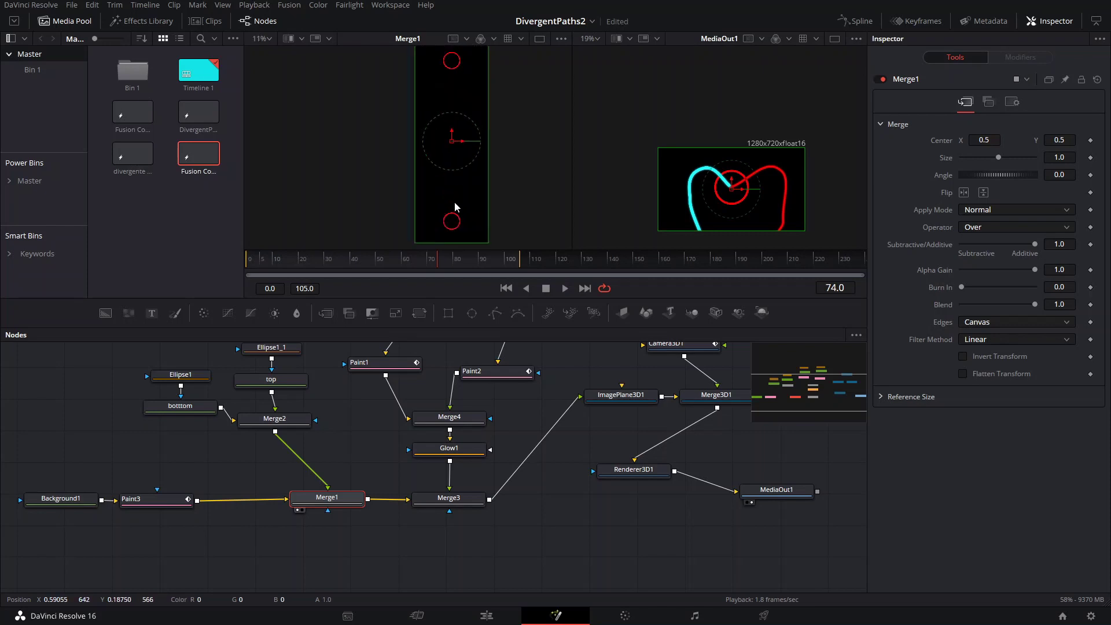
scroll(434, 181, "down", 2)
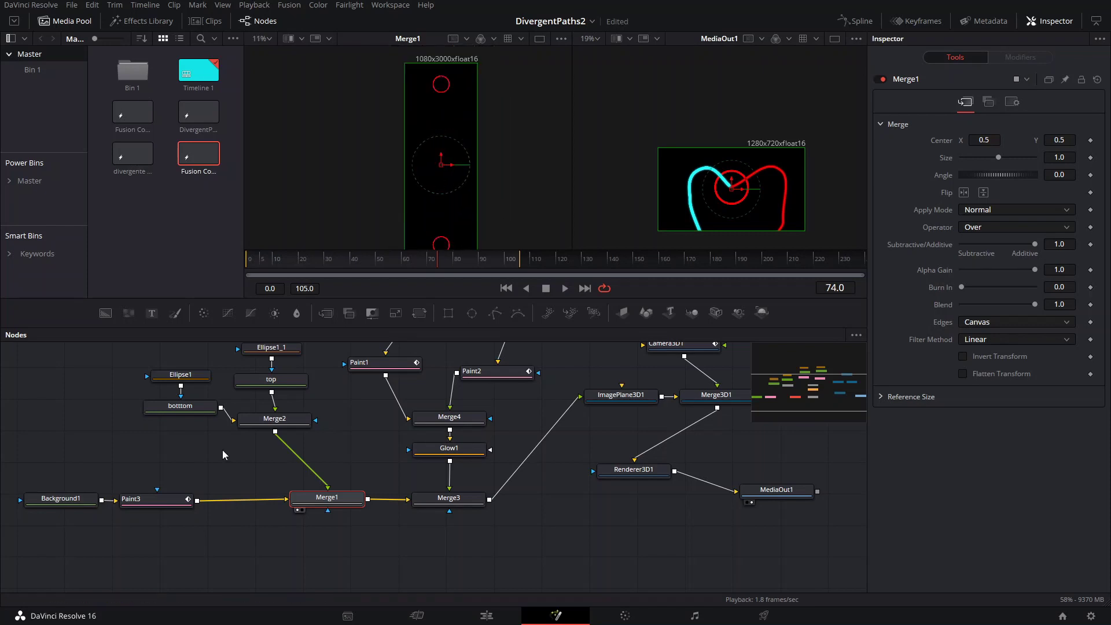
- Go to frame 29 and set Paint3's Stroke Duration to 100
left_click(177, 498)
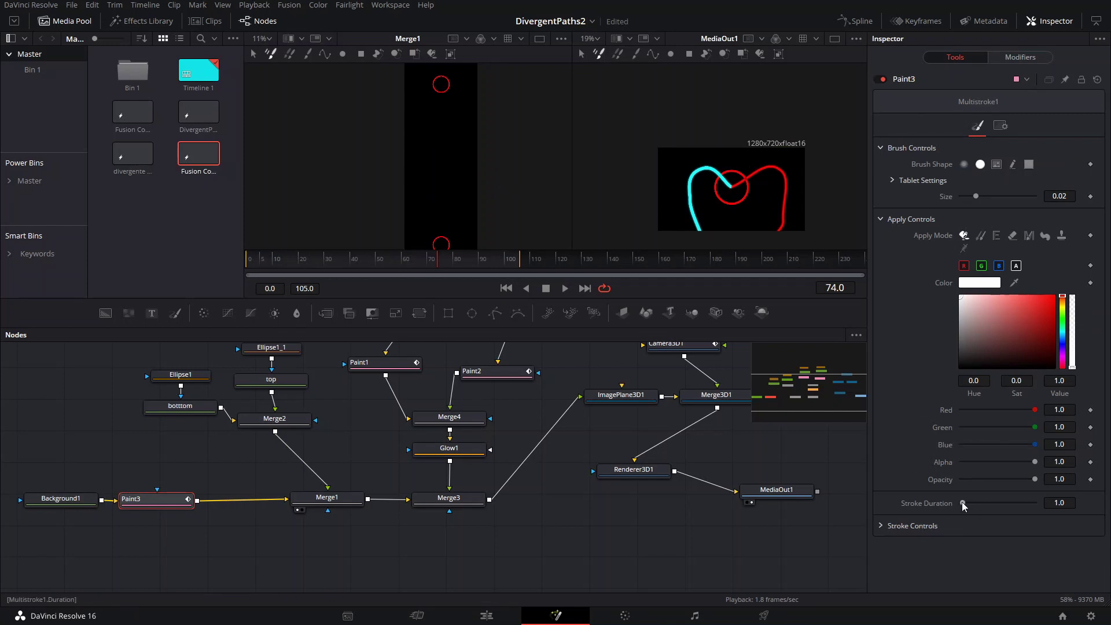
left_click_drag(962, 503, 1018, 507)
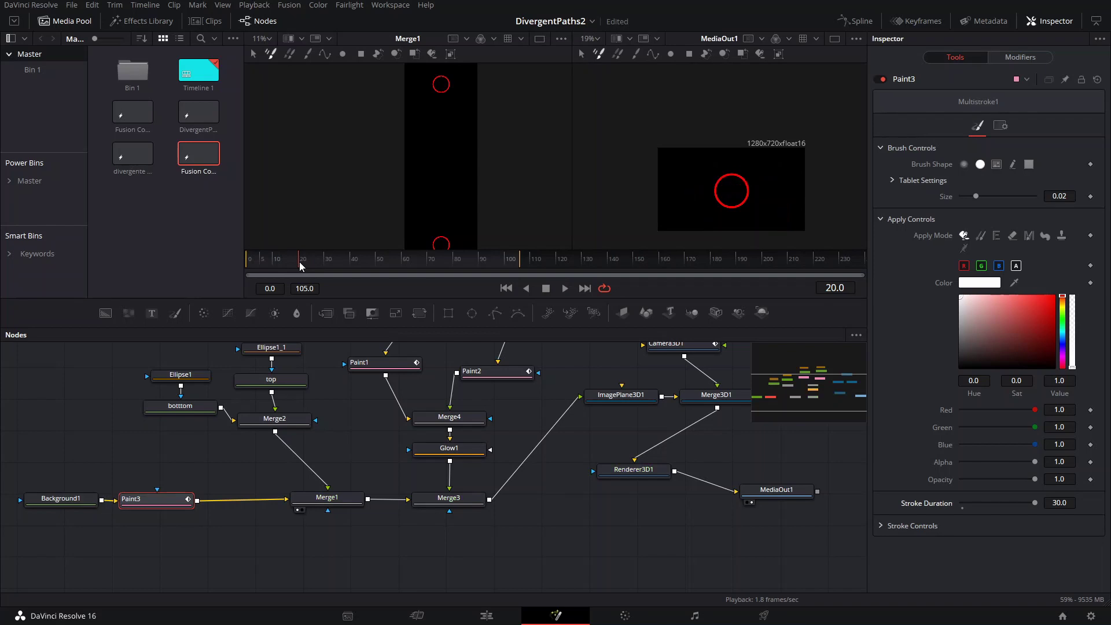
left_click_drag(327, 269, 320, 265)
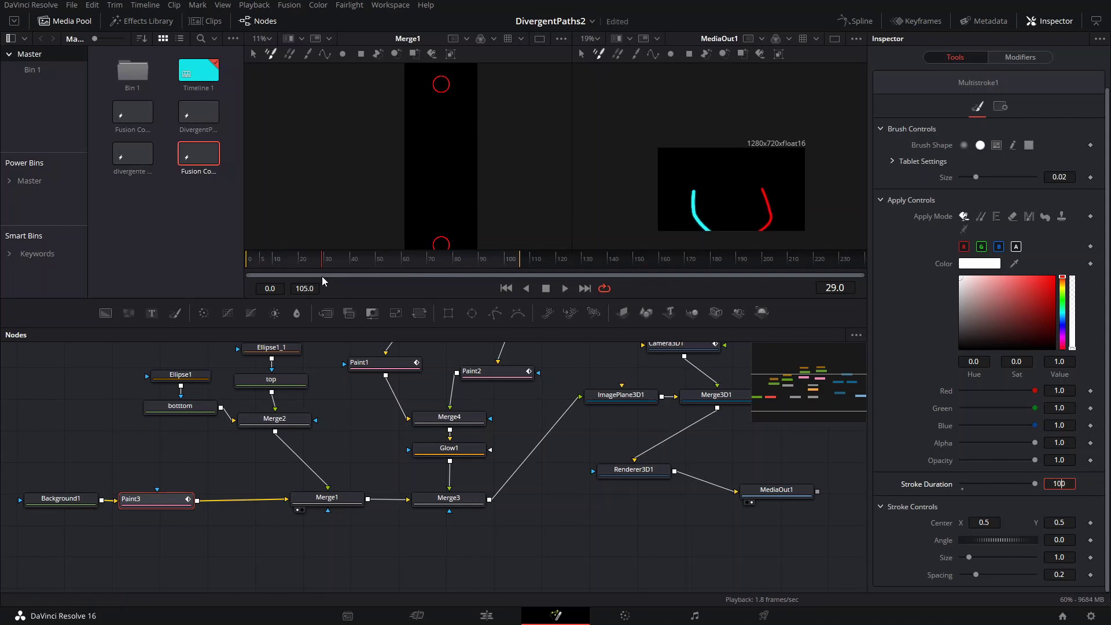
key("Tab")
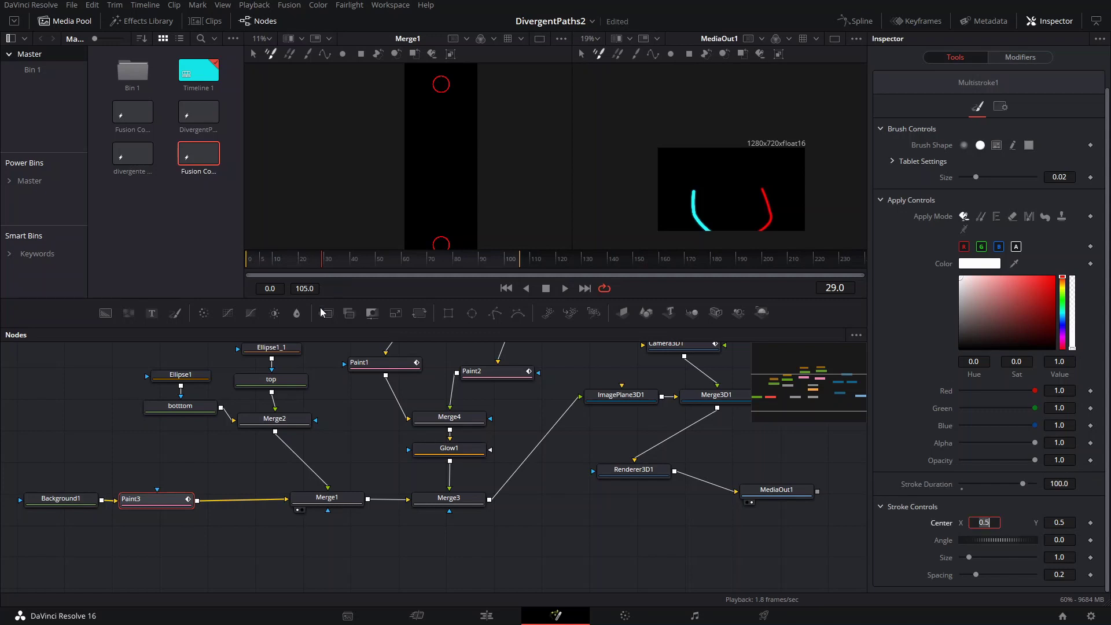
- Paint several scattered white dots on the canvas between the two red circles
left_click(417, 199)
left_click(451, 189)
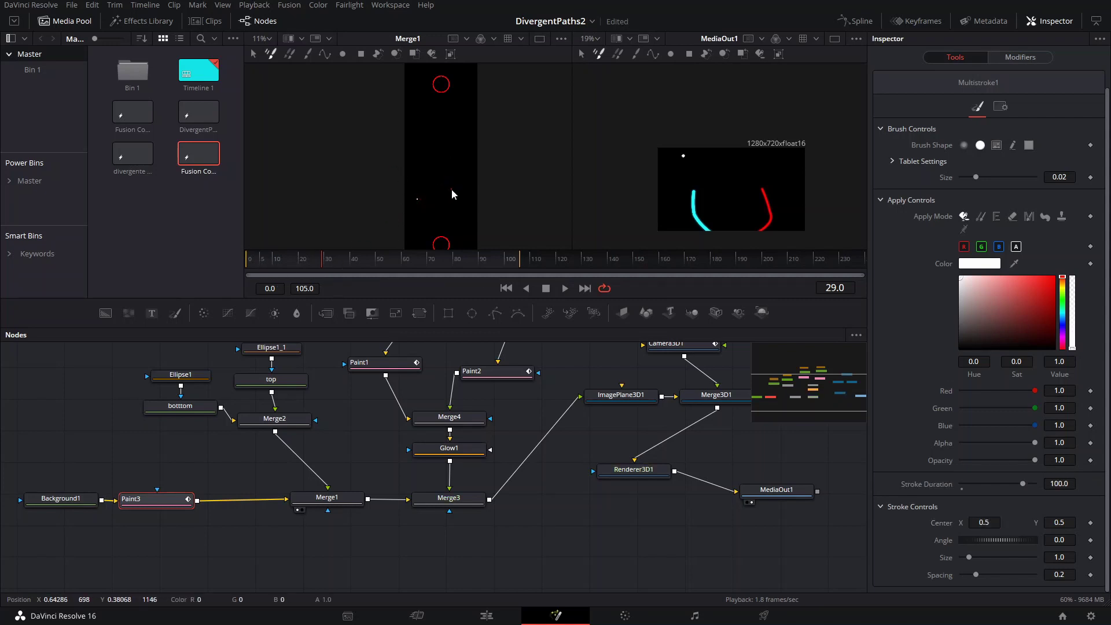
left_click(419, 156)
left_click(467, 148)
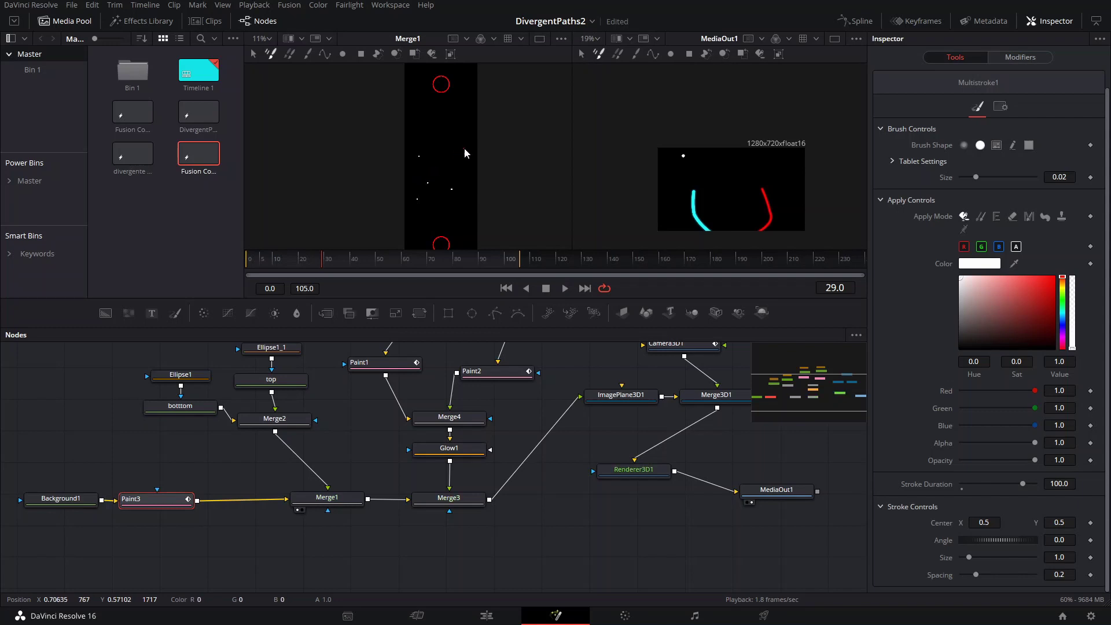
left_click(464, 193)
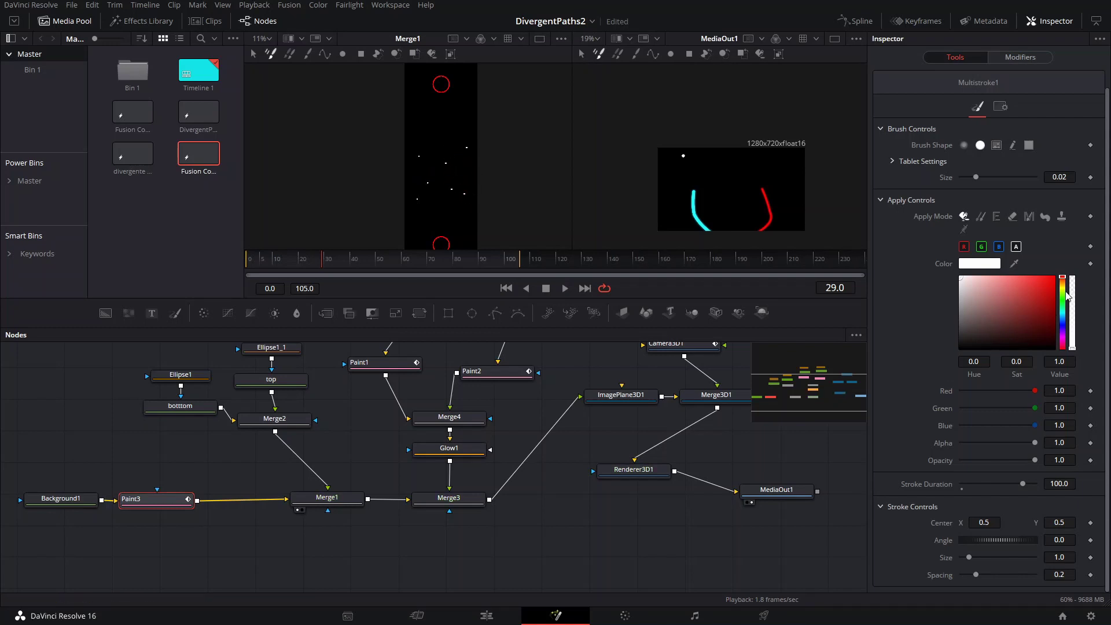
- Change the brush colour to yellow and paint a few short vertical streaks among the white dots
left_click(1061, 288)
left_click(1031, 286)
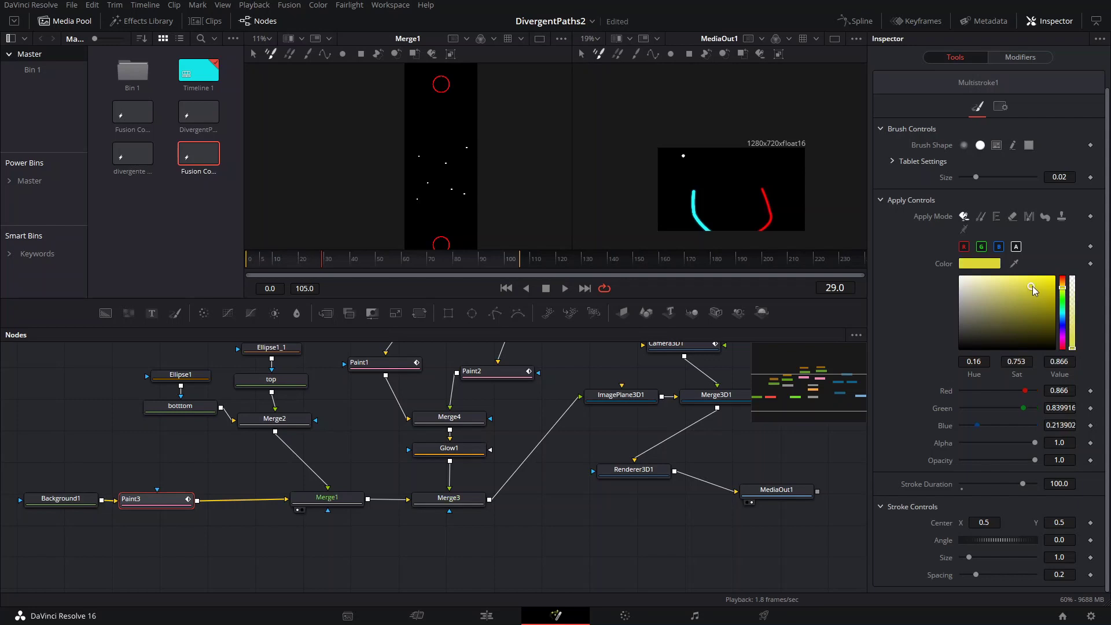
left_click_drag(431, 149, 458, 180)
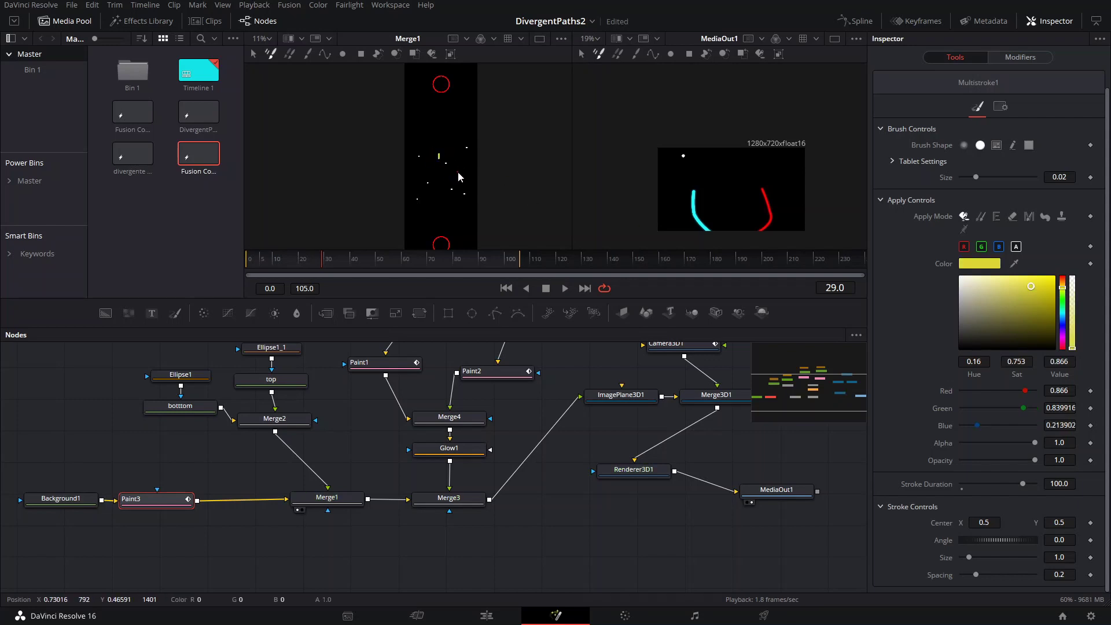
key("ctrl+z")
mouse_move(437, 177)
left_mouse_down()
mouse_move(457, 200)
mouse_move(463, 169)
left_mouse_up()
- Scrub and play the animation to check the painted dots and streaks against the moving strokes
left_click(280, 261)
left_click_drag(280, 259, 392, 265)
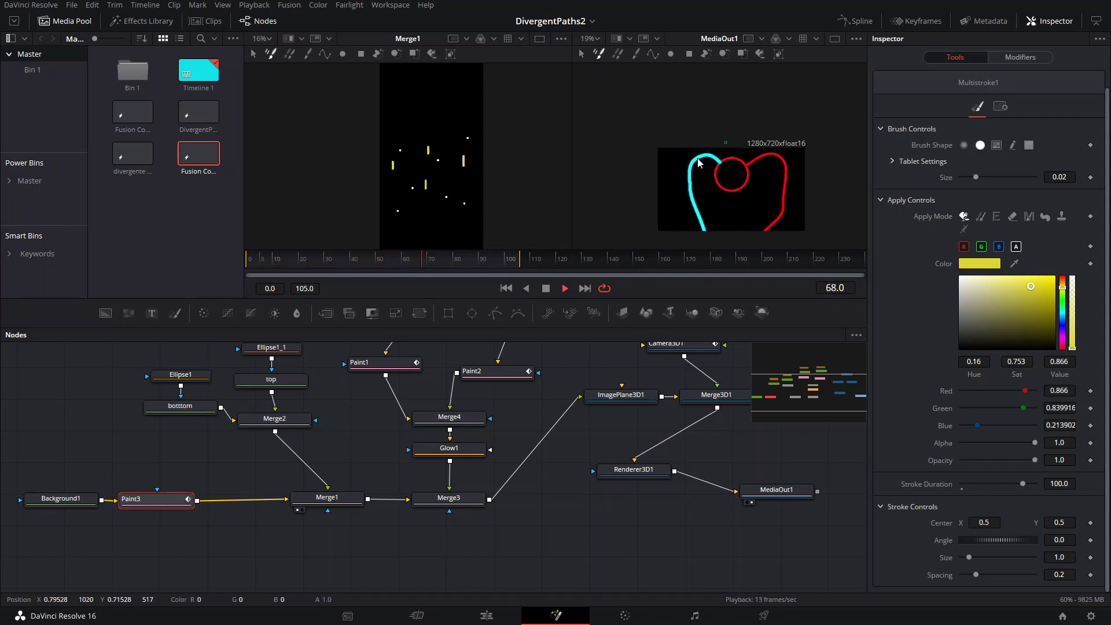
key("space")
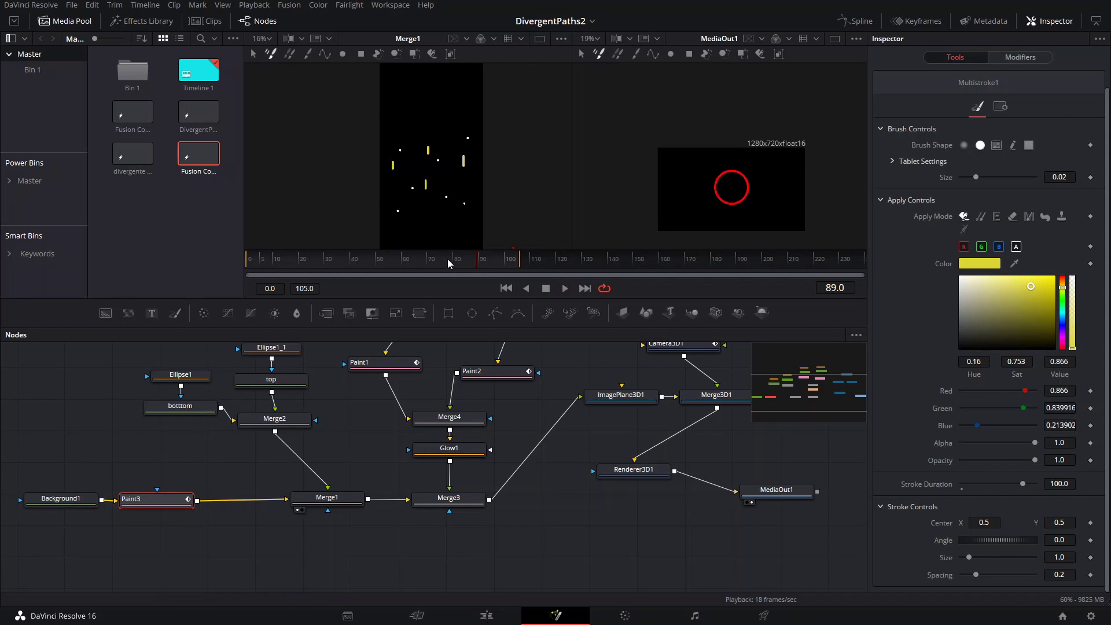
left_click_drag(448, 263, 302, 280)
key("space")
- Enable Motion Blur for the polyline strokes in Paint1 and Paint2
left_click_drag(385, 400, 330, 484)
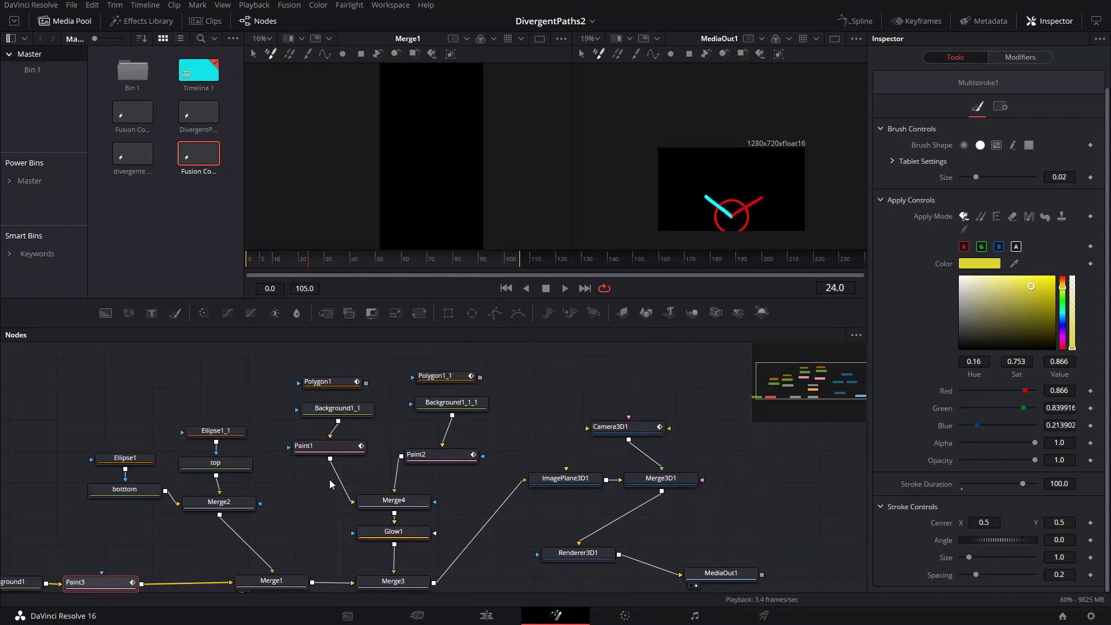
left_click(340, 453)
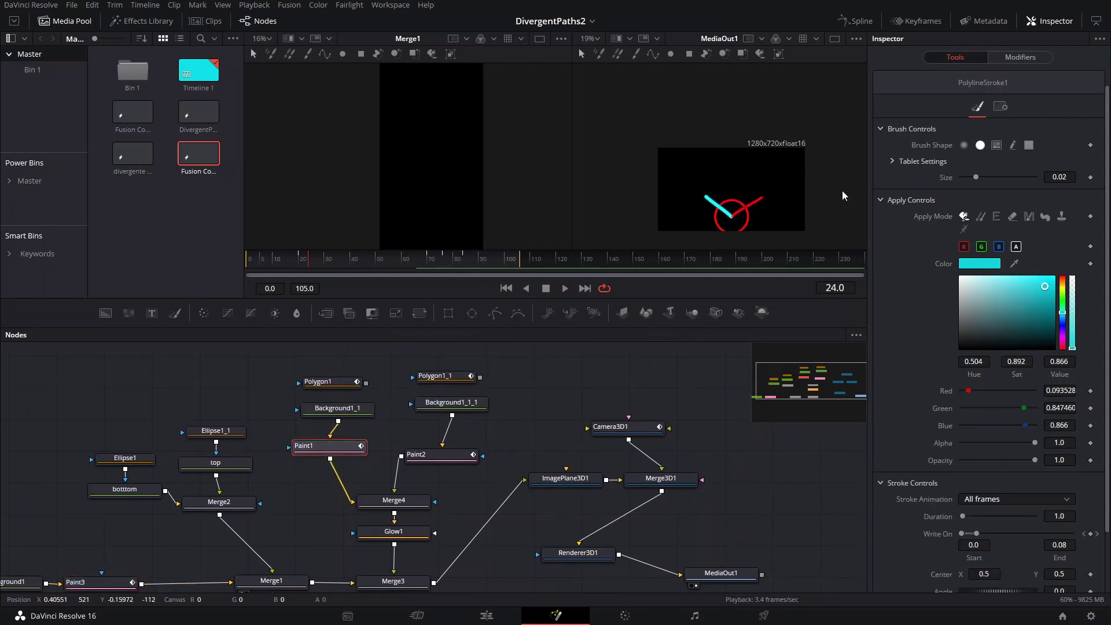
left_click(1002, 107)
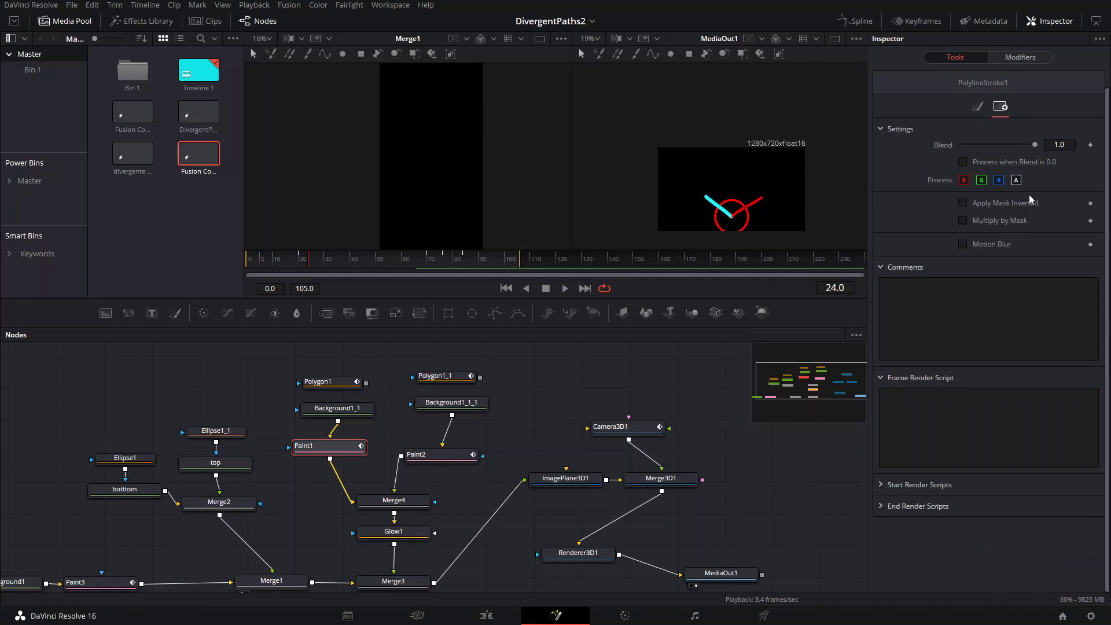
left_click(971, 244)
left_click(431, 455)
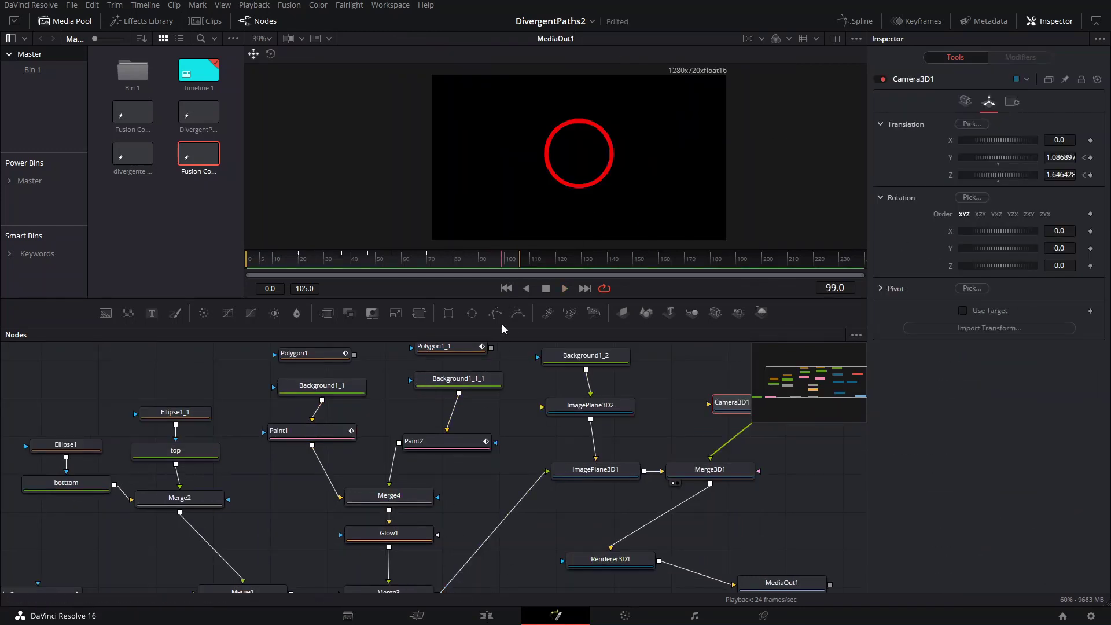
left_click(464, 440)
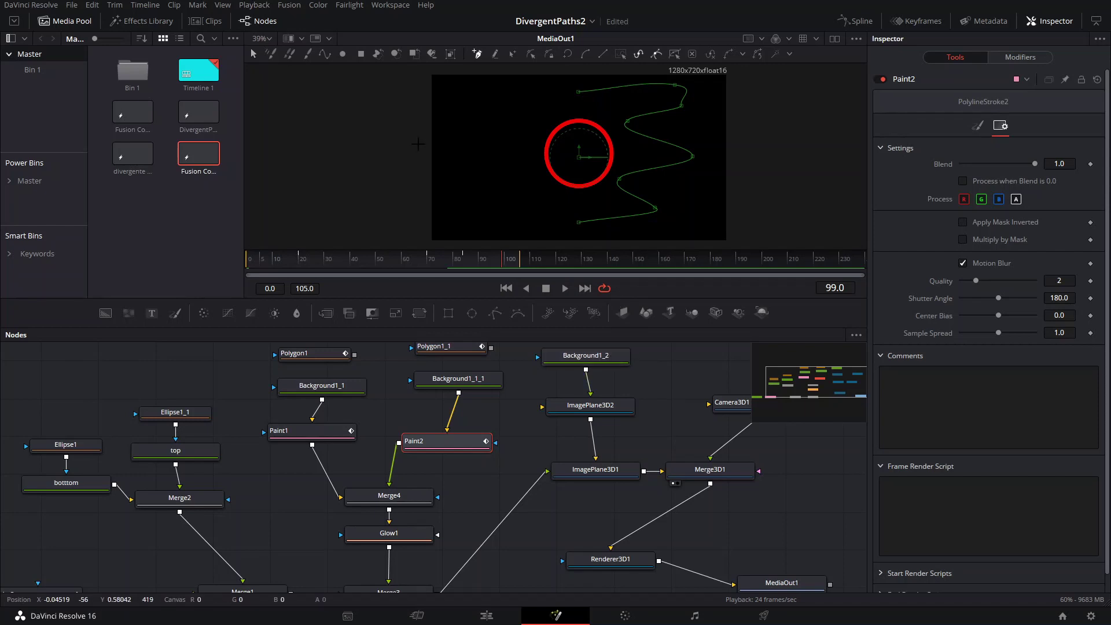
- Switch to the Edit page and place the glowing-paths Fusion Composition on Video 1 after the existing clips, at about 24 seconds
left_click(494, 618)
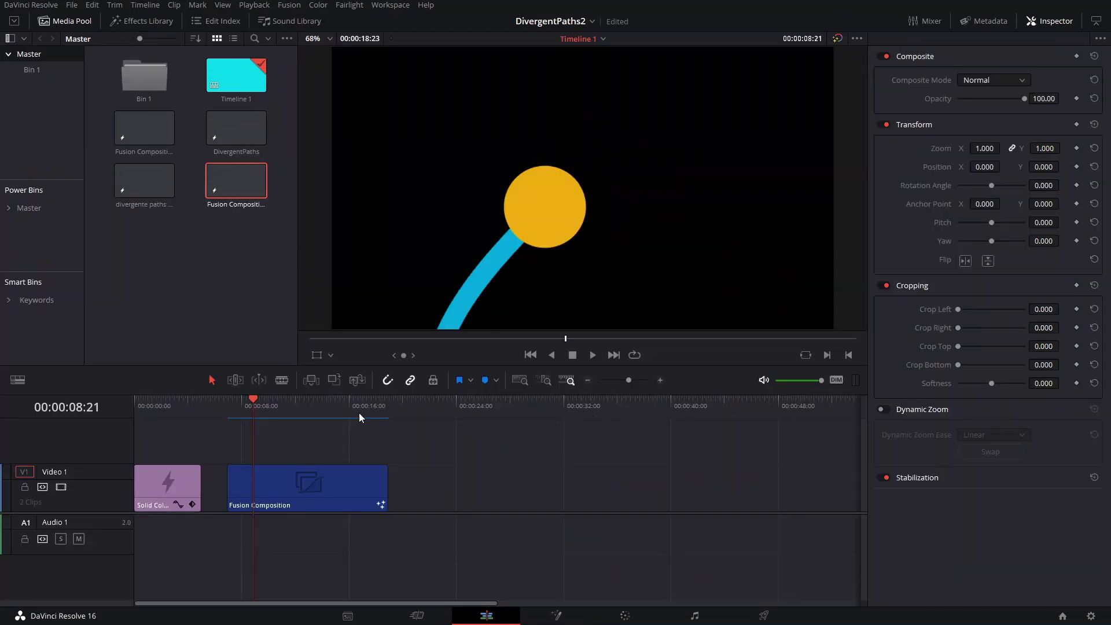
left_click_drag(162, 138, 474, 473)
left_click(505, 485)
right_click(506, 485)
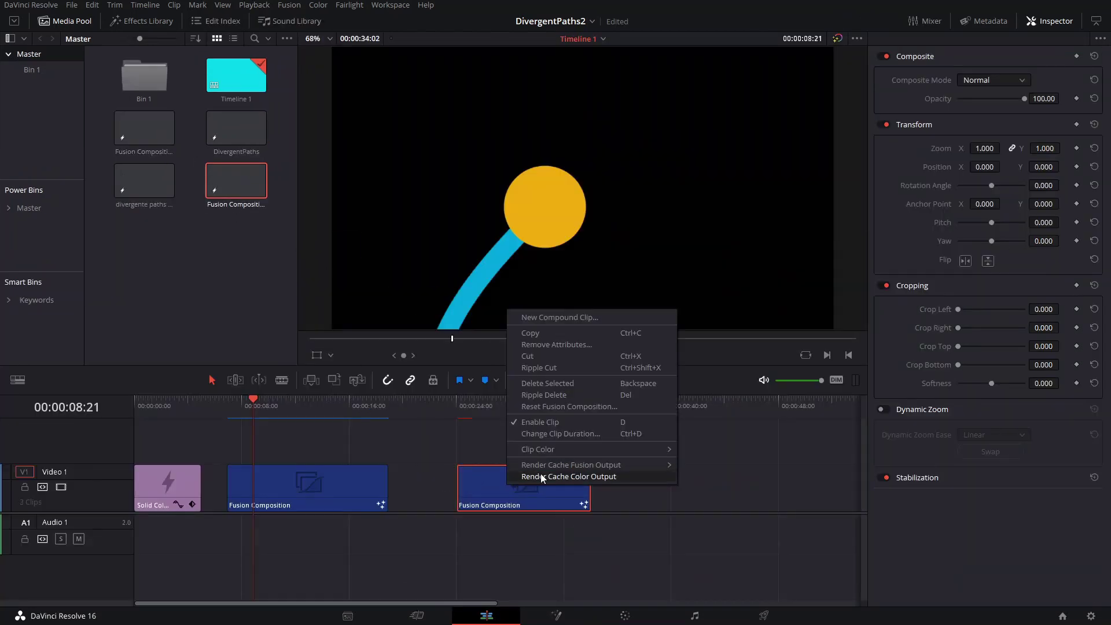
left_click(461, 421)
- Play the newly placed composition from its start, then the earlier Fusion composition for comparison
left_click(457, 418)
key("space")
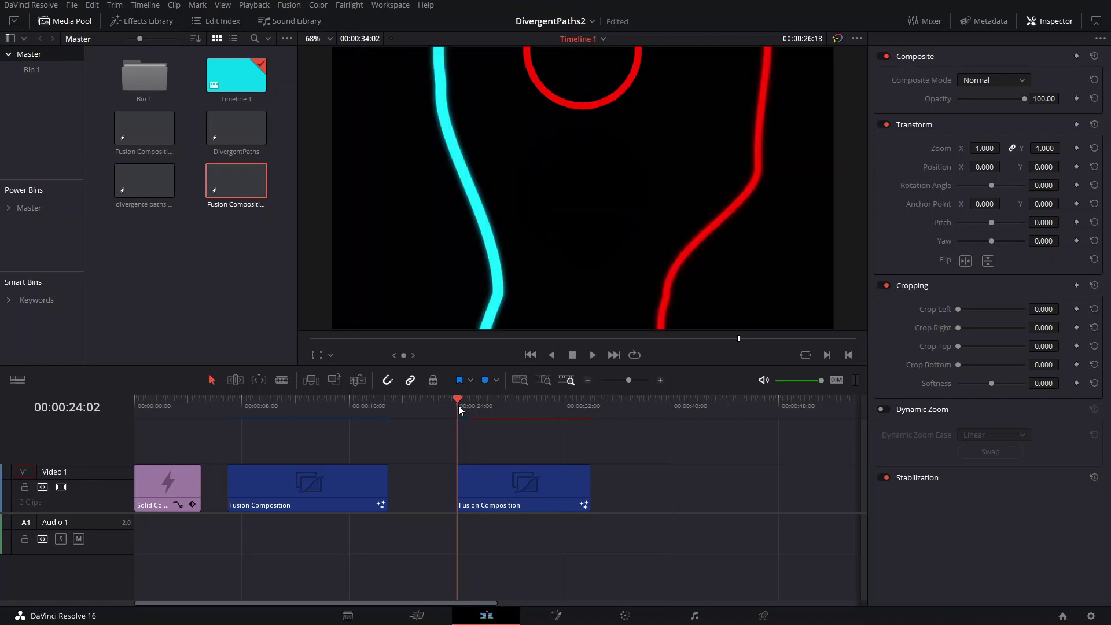
key("space")
left_click(456, 411)
left_click(228, 415)
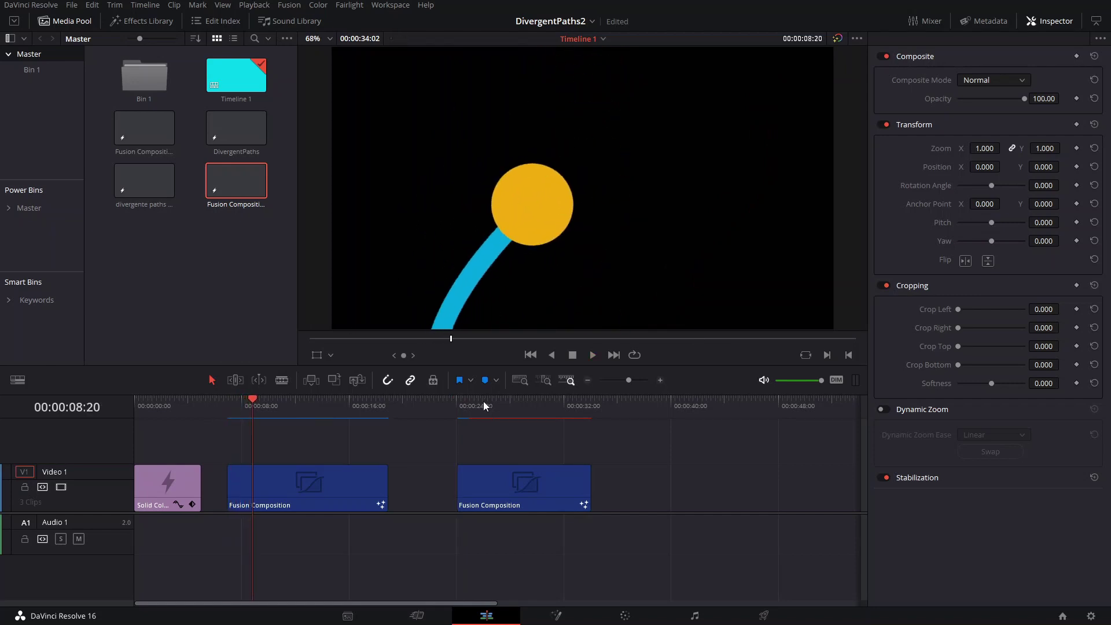
key("space")
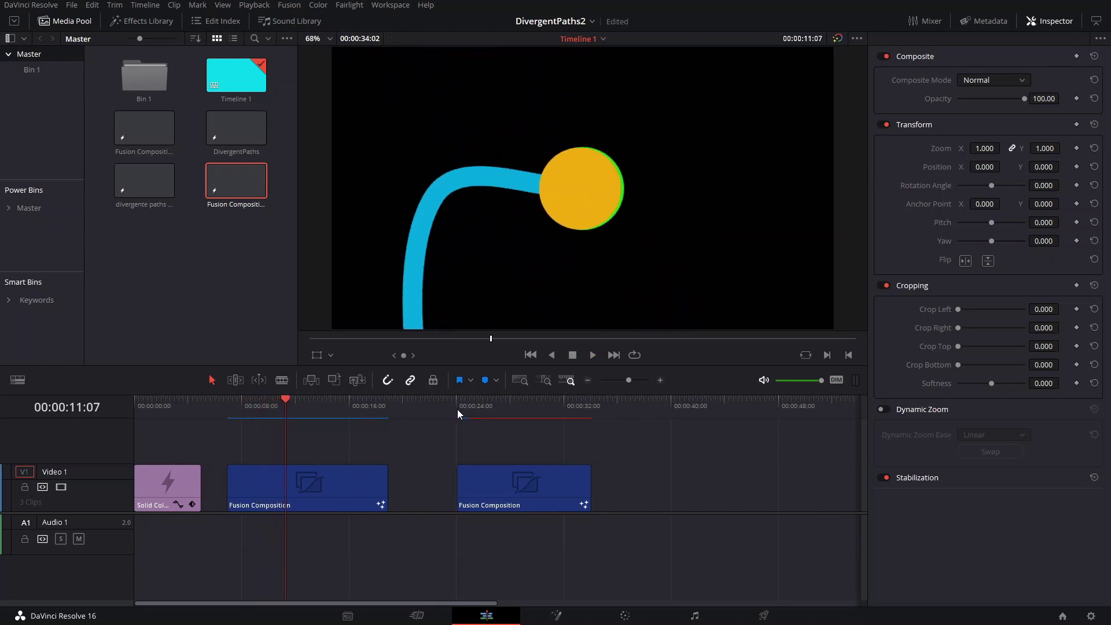
- Review the newly placed composition in full-screen playback, jumping back to replay the passage with the glowing strokes and red circle
left_click(460, 410)
key("space")
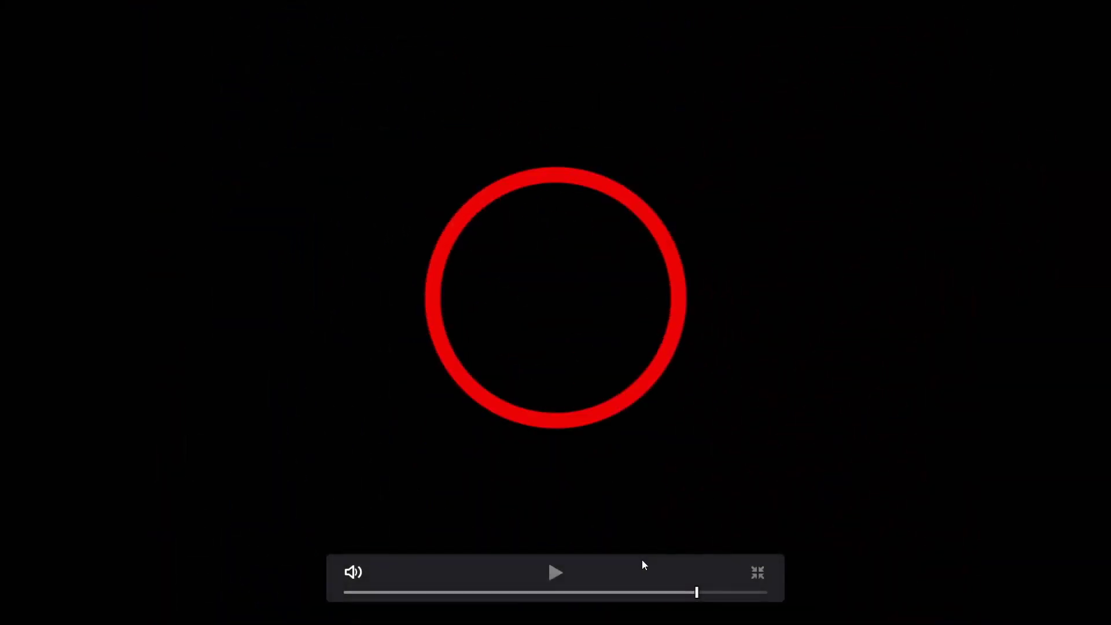
left_click(665, 592)
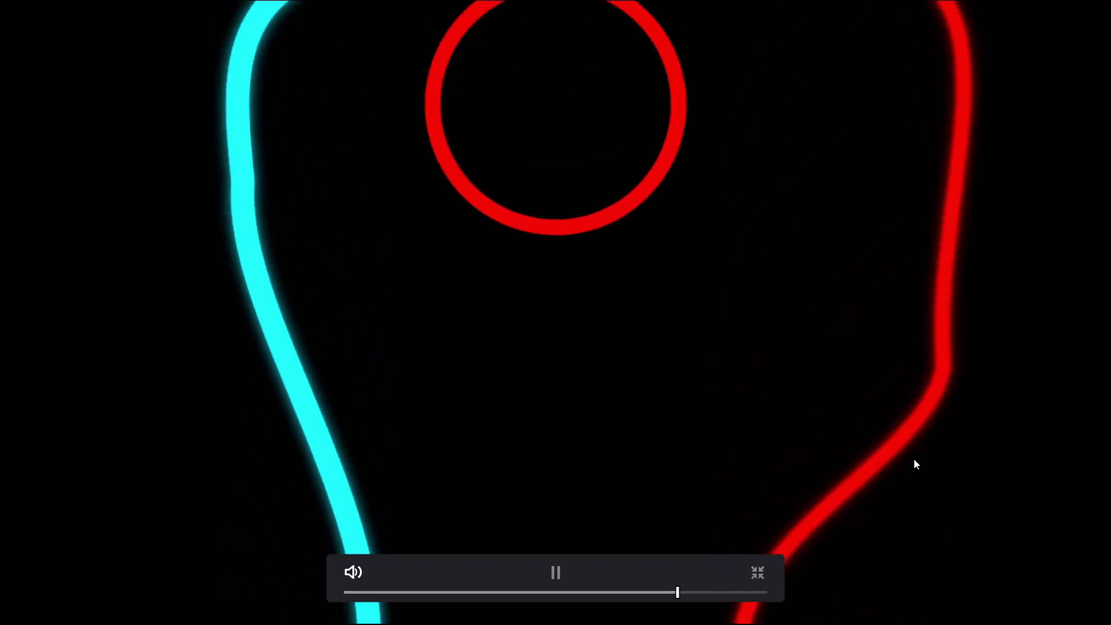